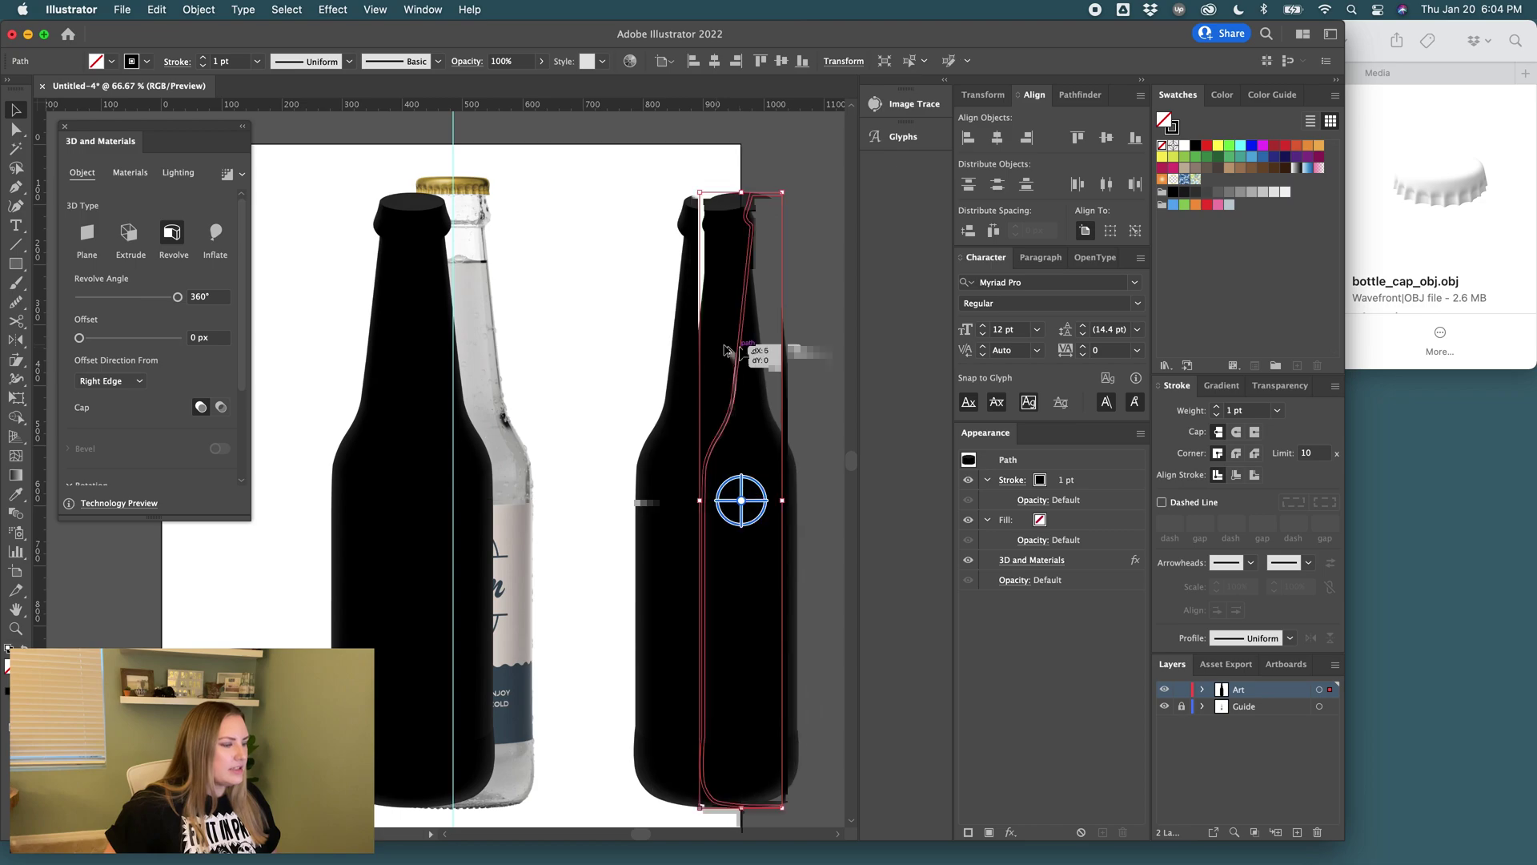
Cut the duplicated bottle outline with the Scissors tool where its double wall ends on the revolve axis, at the mouth and at the base.
{"action": "scroll", "coordinate": [591, 220], "scroll_direction": "right", "scroll_amount": 5}
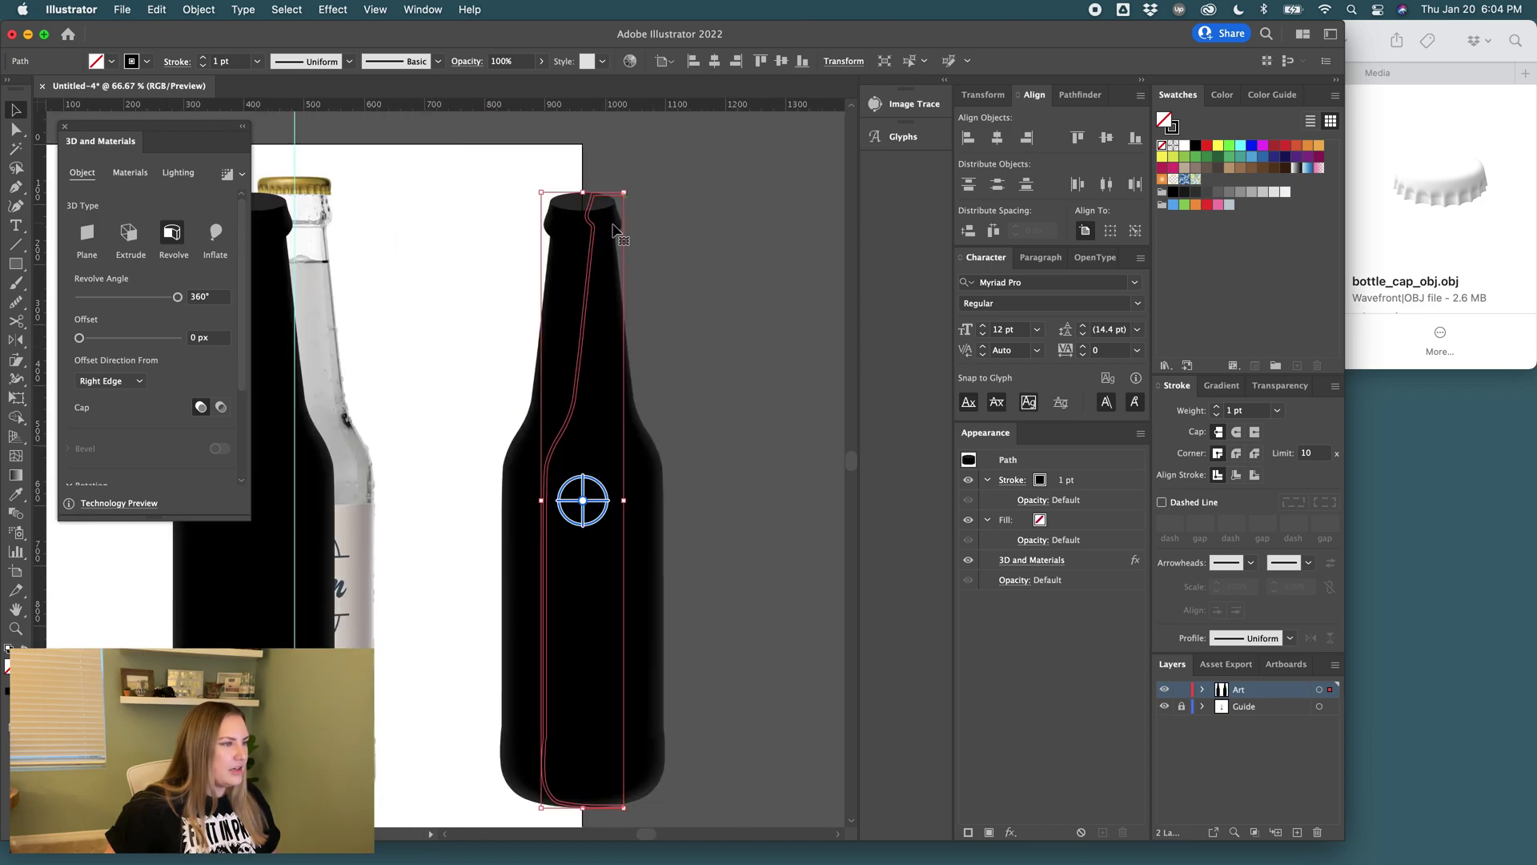
{"action": "scroll", "coordinate": [610, 207], "scroll_direction": "up", "scroll_amount": 3, "text": "alt"}
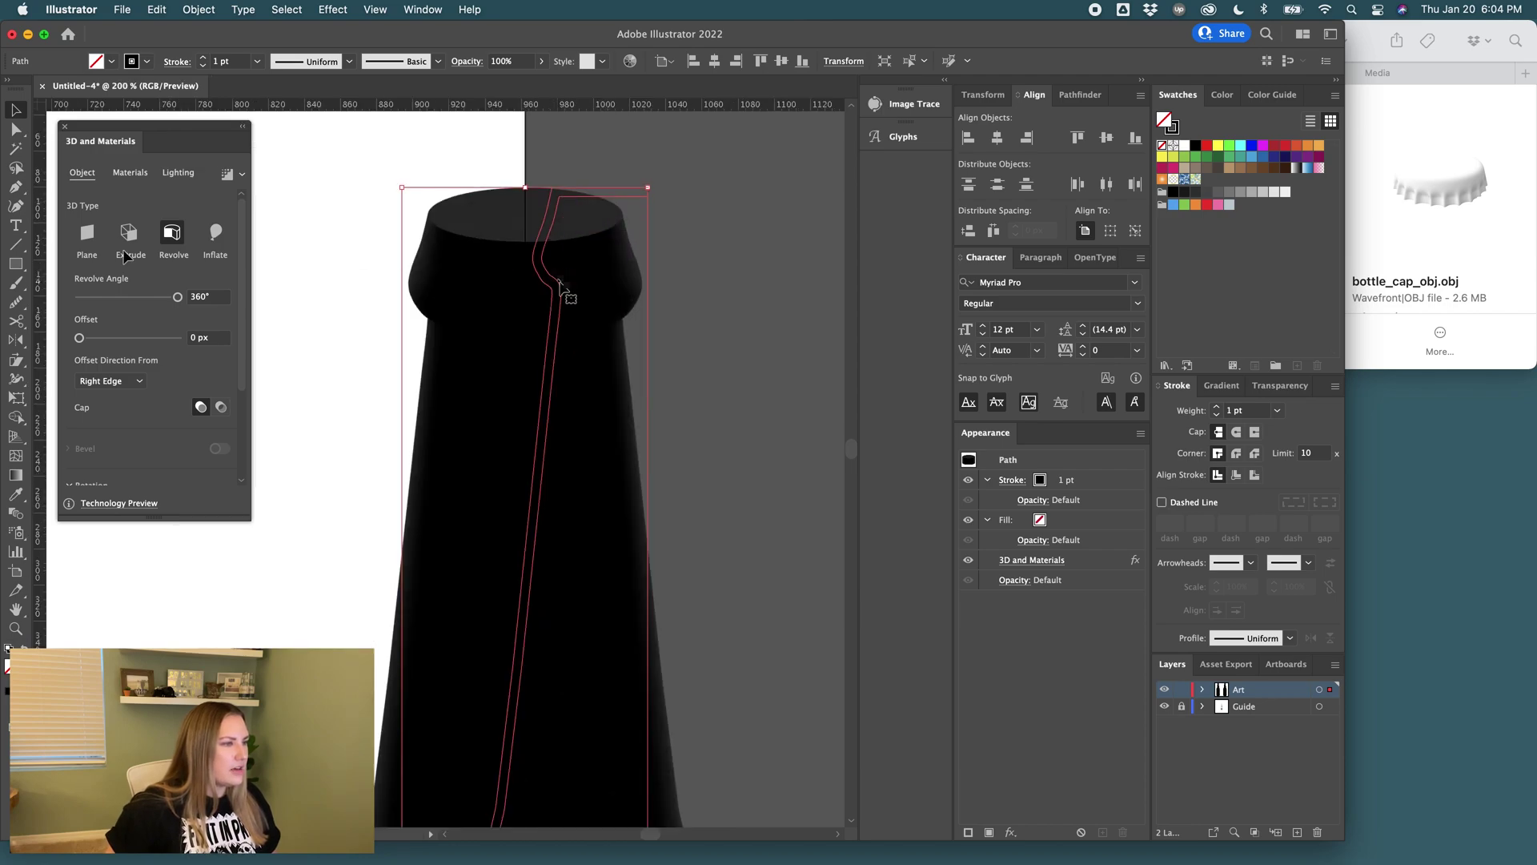
{"action": "left_click", "coordinate": [16, 321]}
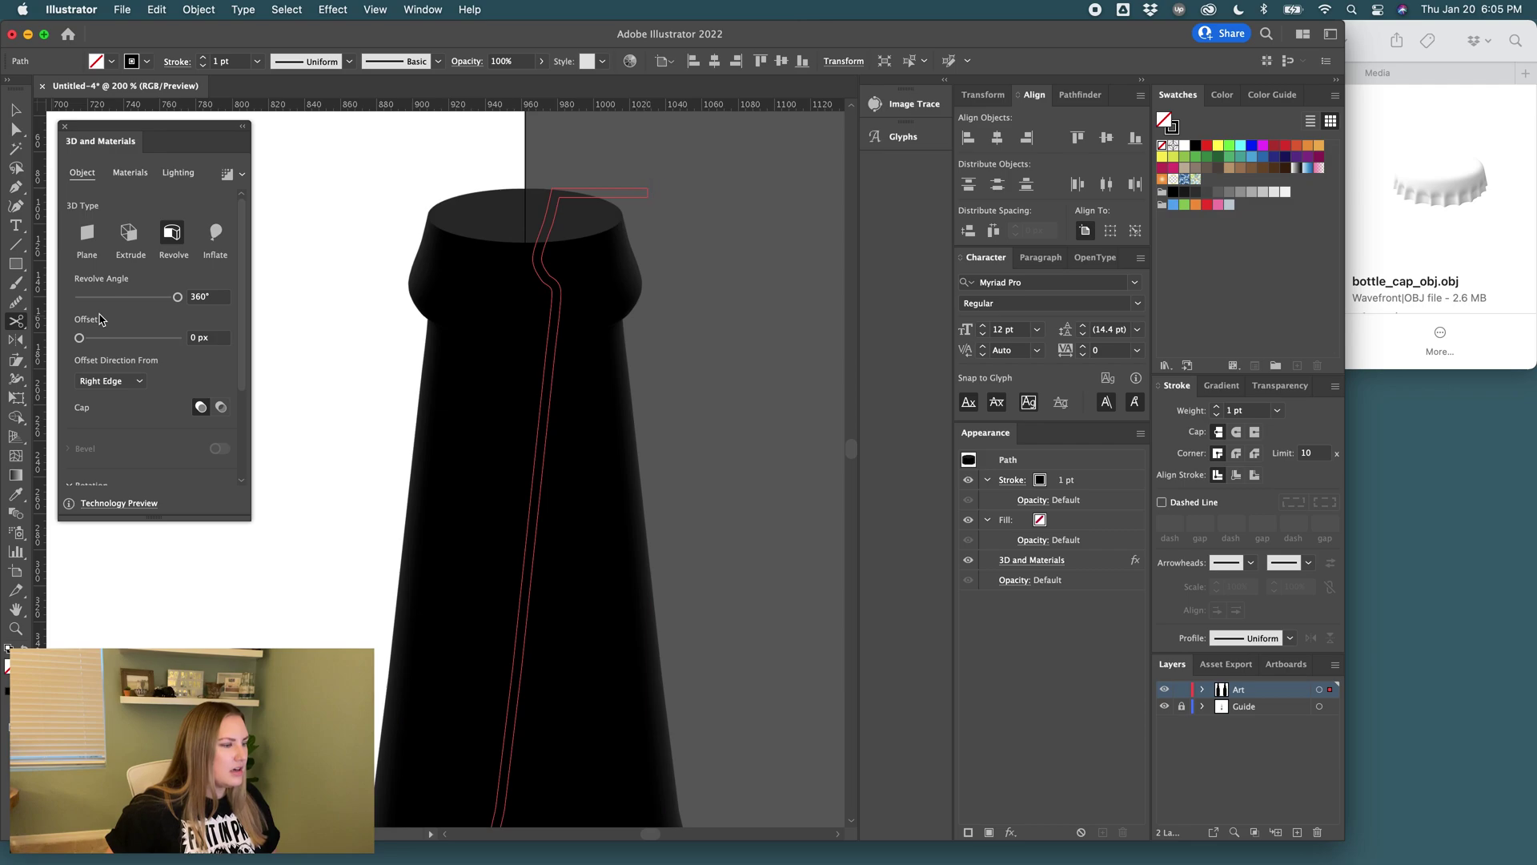
{"action": "left_click", "coordinate": [648, 192]}
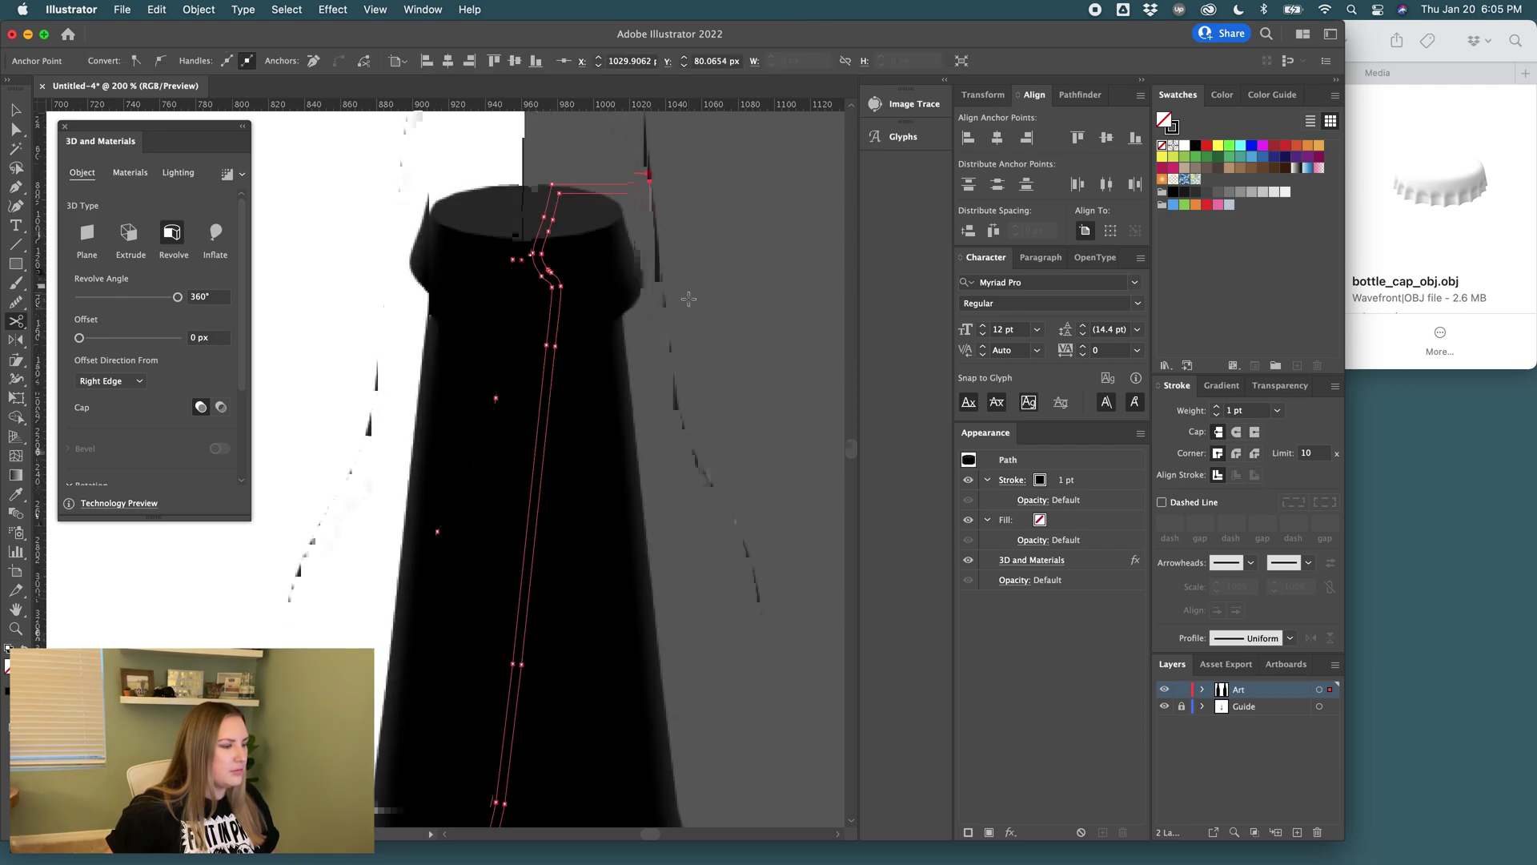
{"action": "scroll", "coordinate": [689, 298], "scroll_direction": "down", "scroll_amount": 10}
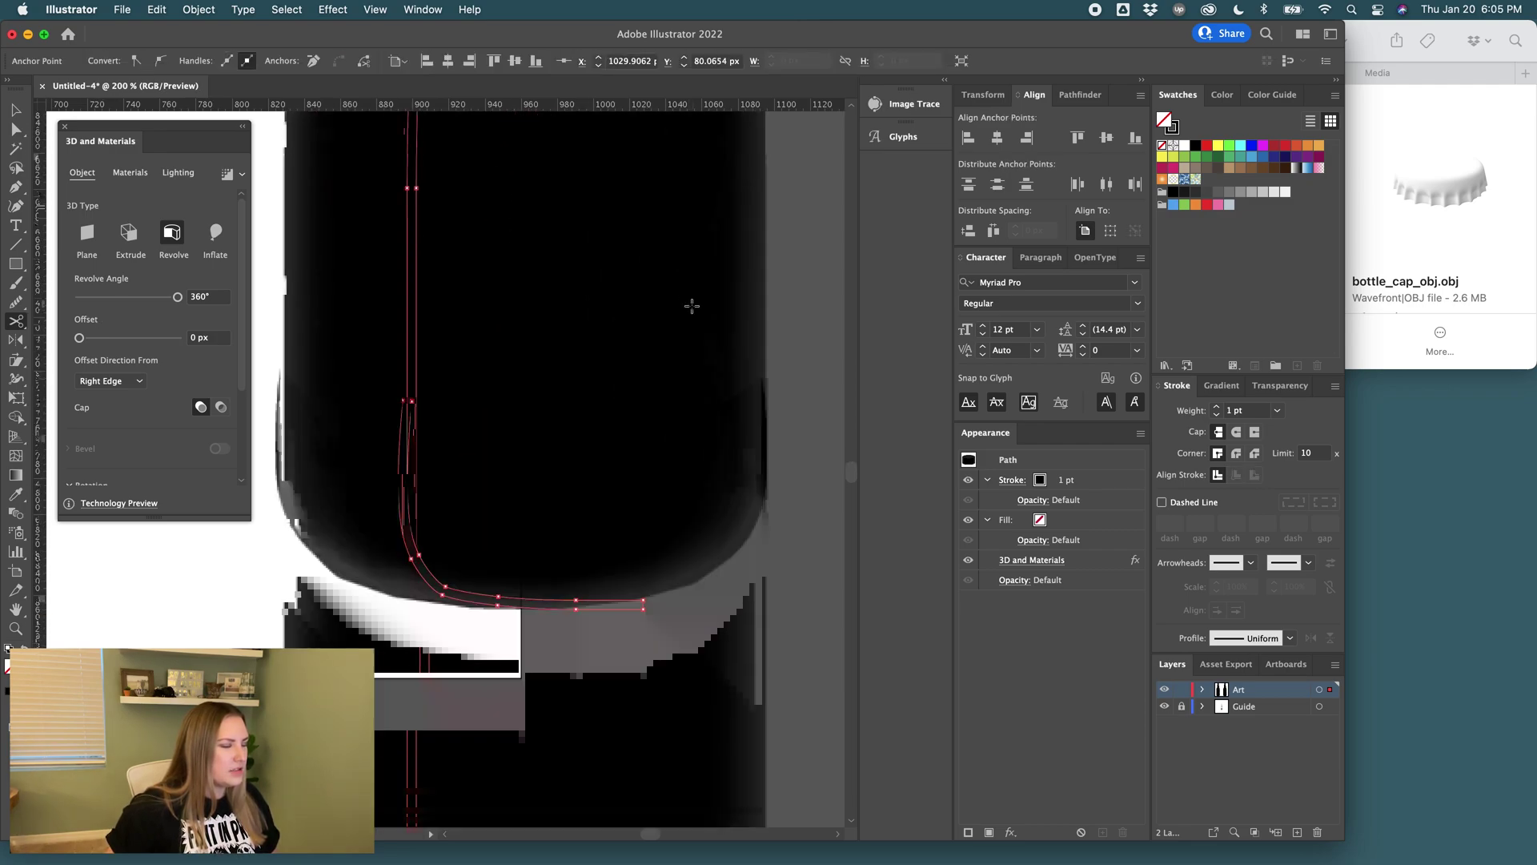
{"action": "left_click", "coordinate": [644, 591]}
Delete the outer wall of the cut bottle outline and the small leftover segment at the mouth, keeping the inner wall.
{"action": "scroll", "coordinate": [712, 592], "scroll_direction": "up", "scroll_amount": 10}
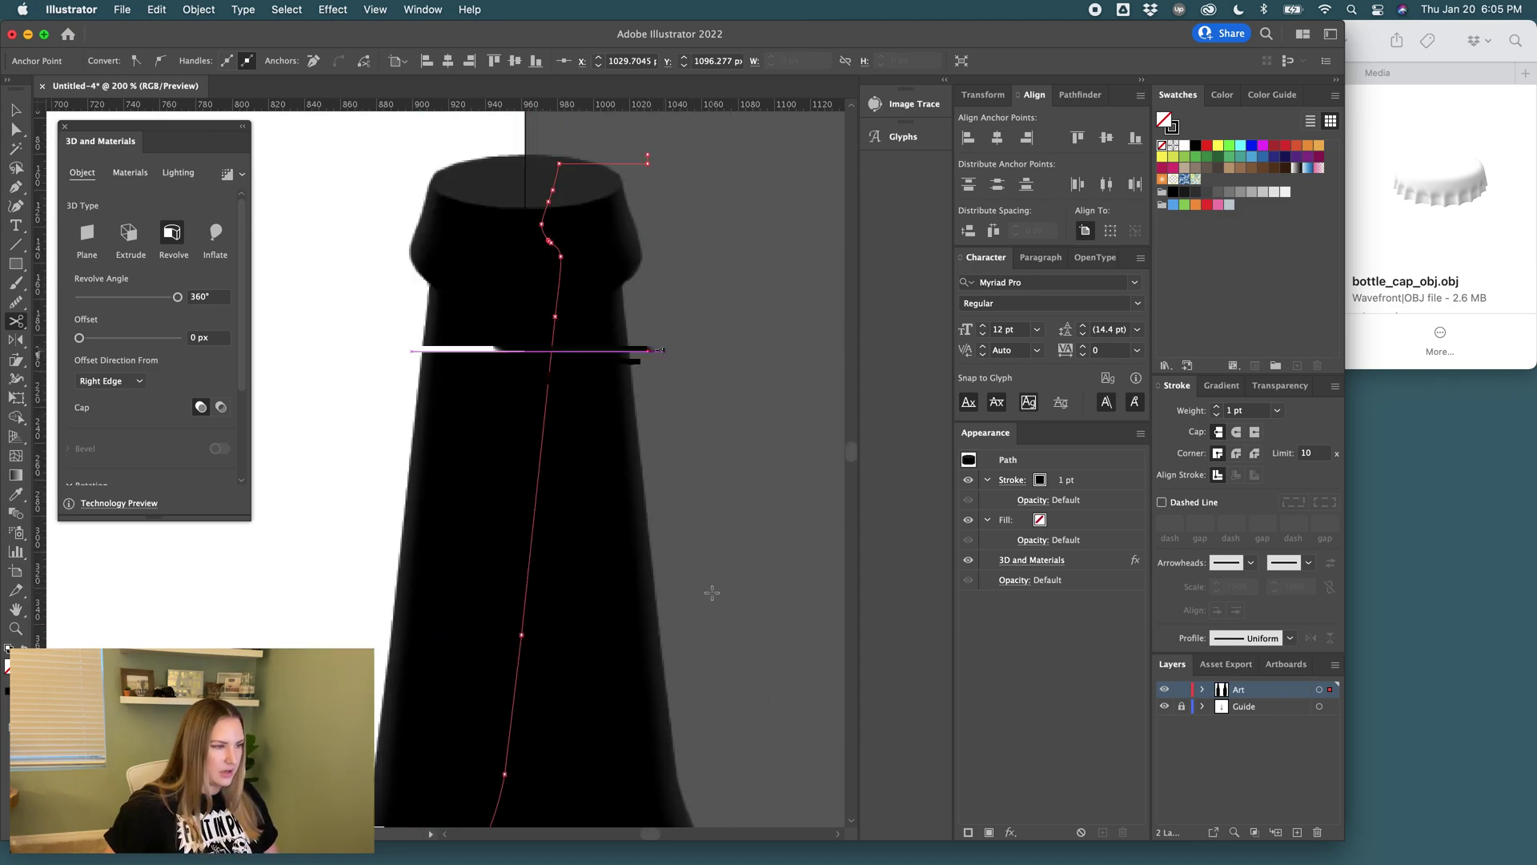
{"action": "scroll", "coordinate": [712, 592], "scroll_direction": "up", "scroll_amount": 5}
{"action": "key", "text": "v"}
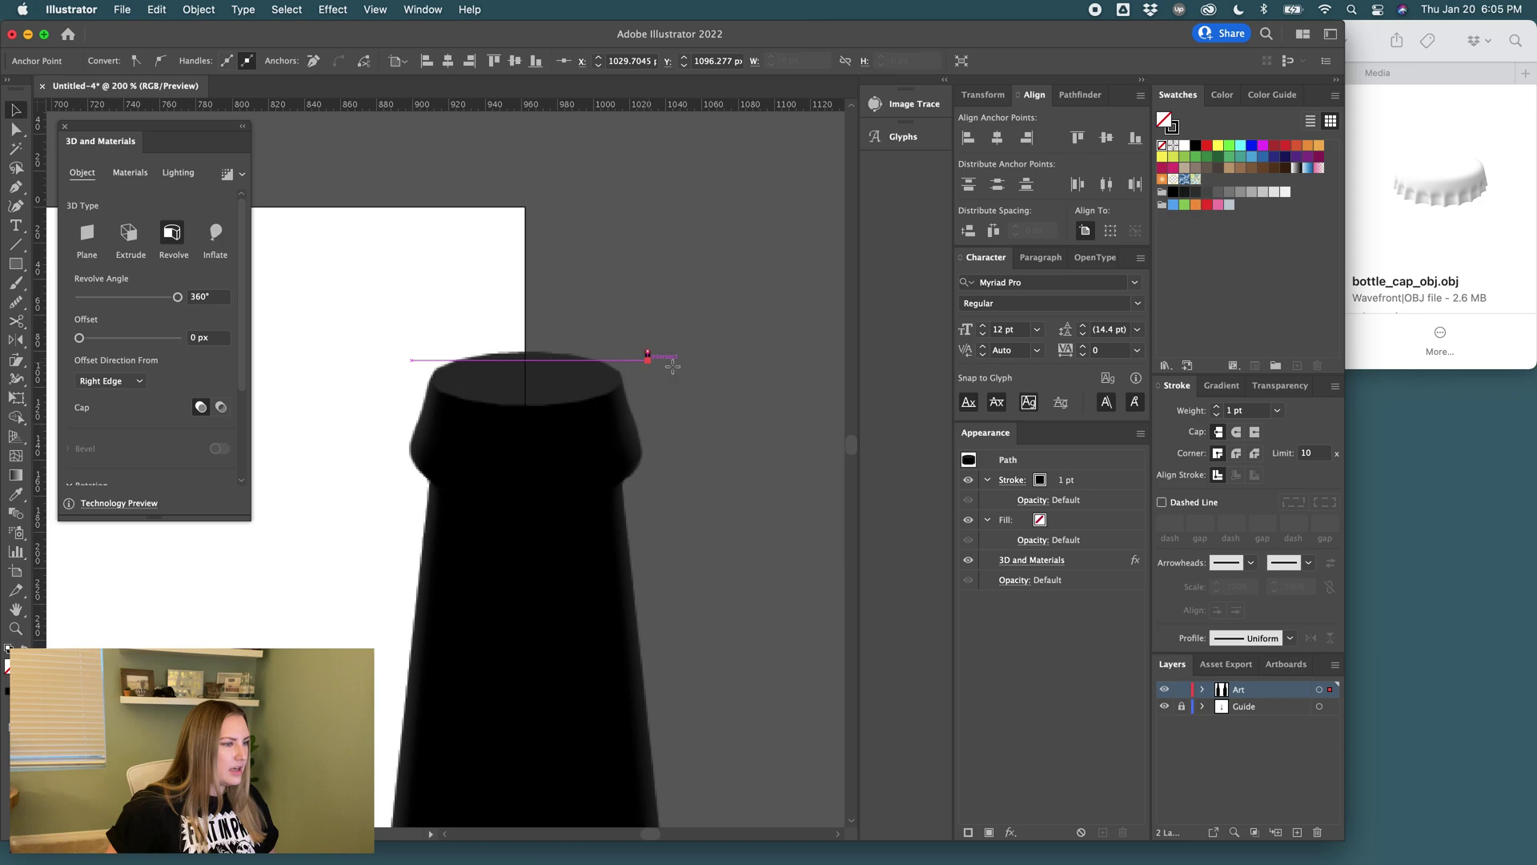
{"action": "left_click", "coordinate": [645, 357]}
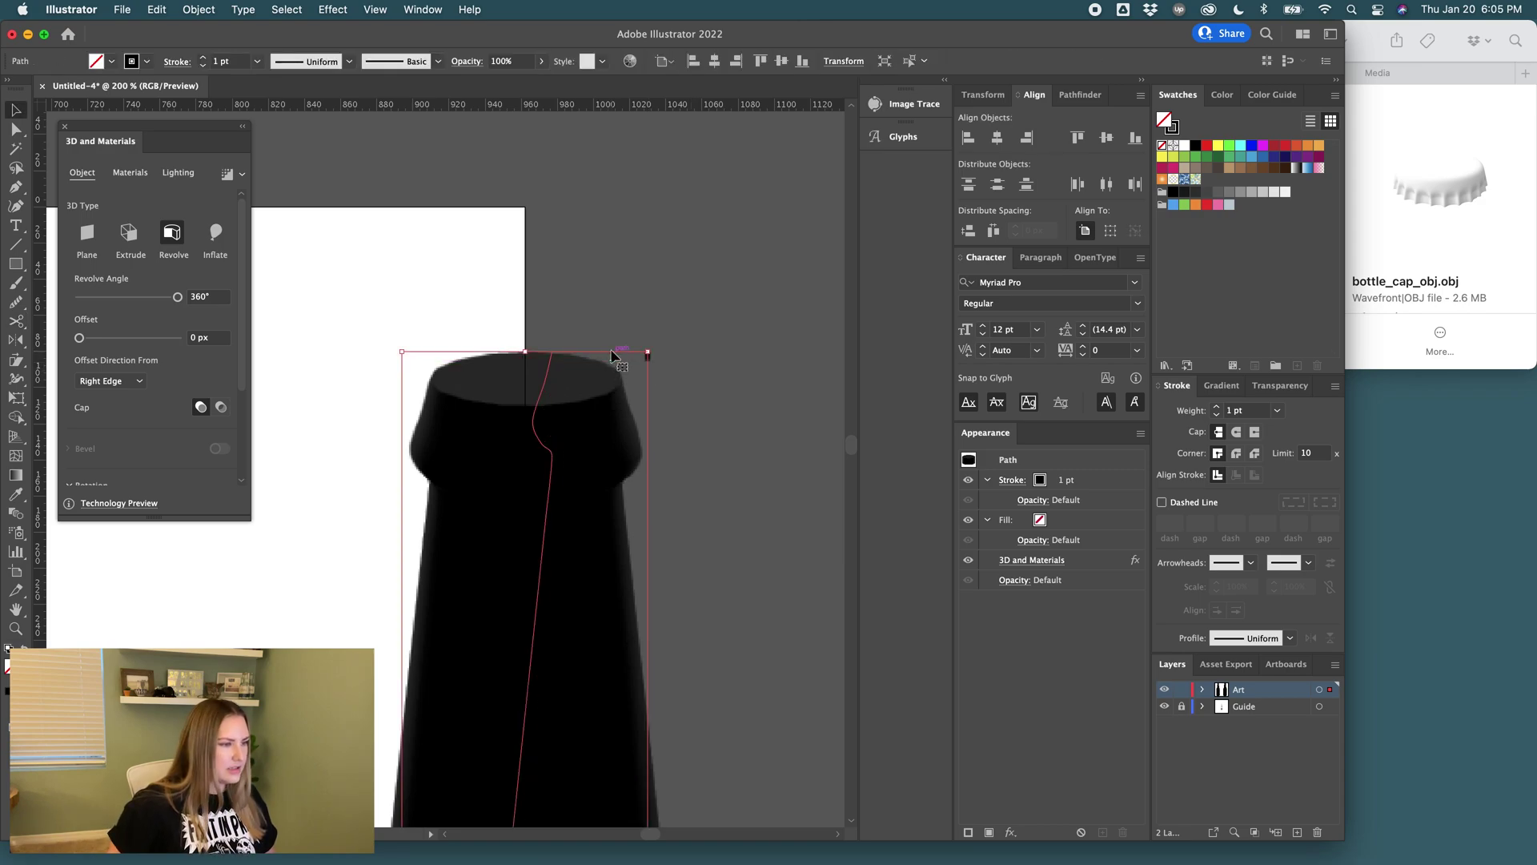
{"action": "left_click", "coordinate": [615, 358]}
{"action": "key", "text": "Delete"}
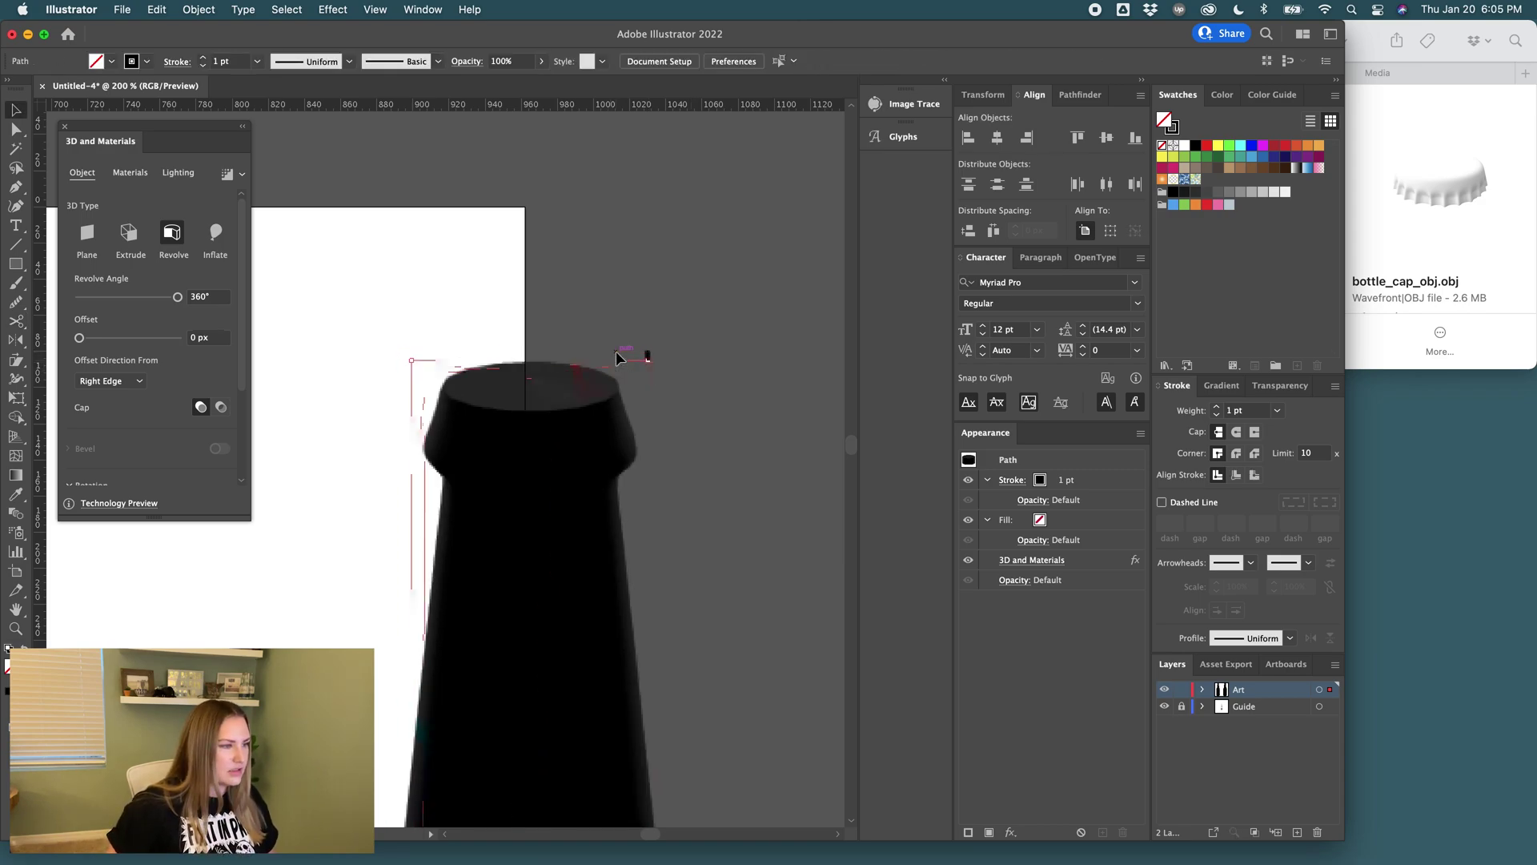
{"action": "left_click", "coordinate": [648, 357]}
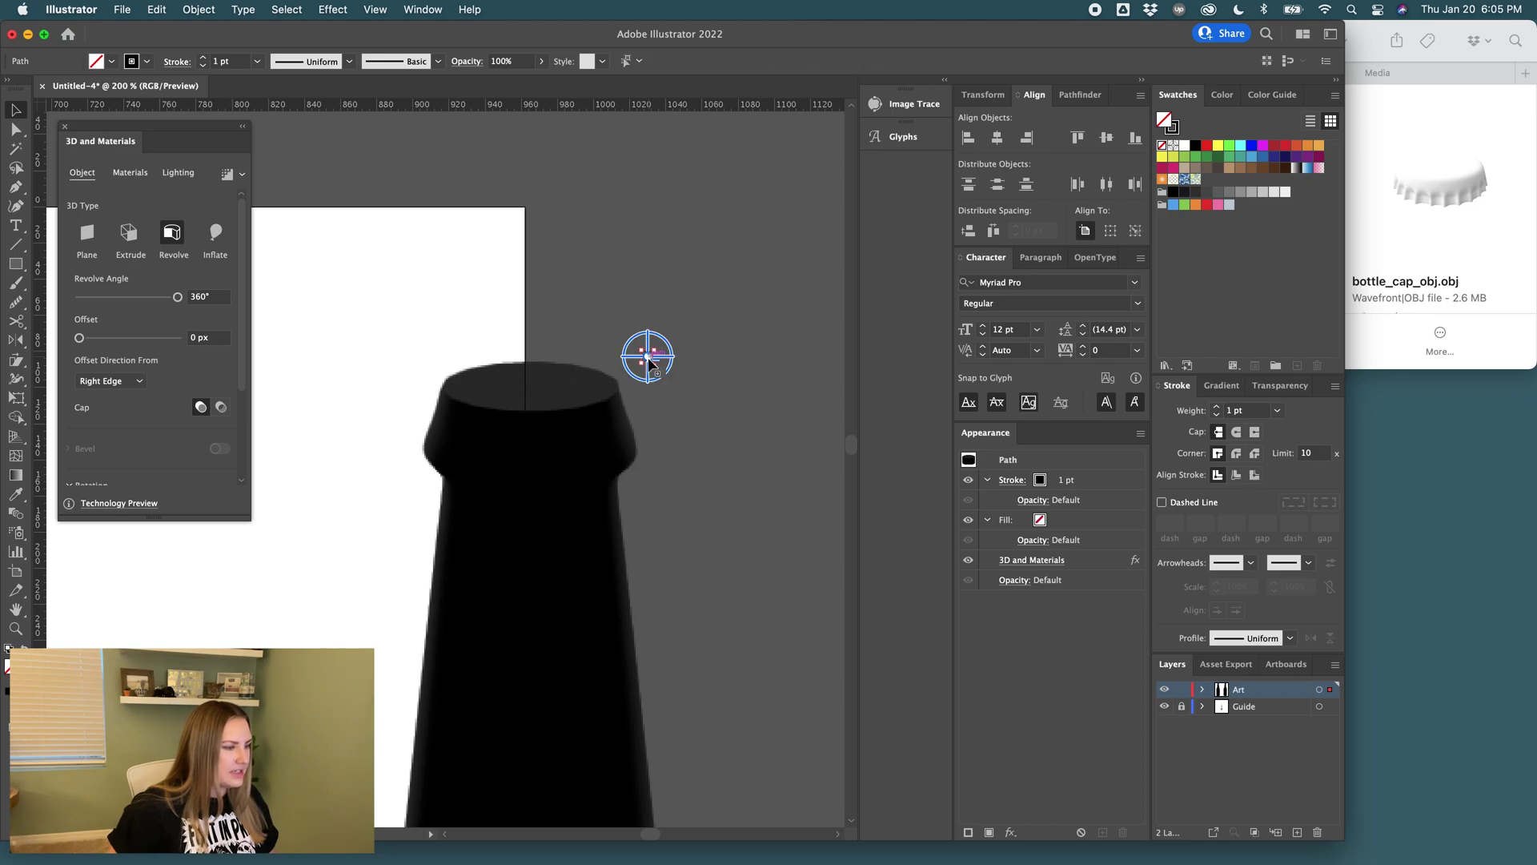
{"action": "key", "text": "Delete"}
Close the remaining inner outline with the Pen tool, joining its base and mouth endpoints by a straight vertical segment along the revolve axis.
{"action": "left_click", "coordinate": [649, 359]}
{"action": "scroll", "coordinate": [696, 413], "scroll_direction": "down", "scroll_amount": 8}
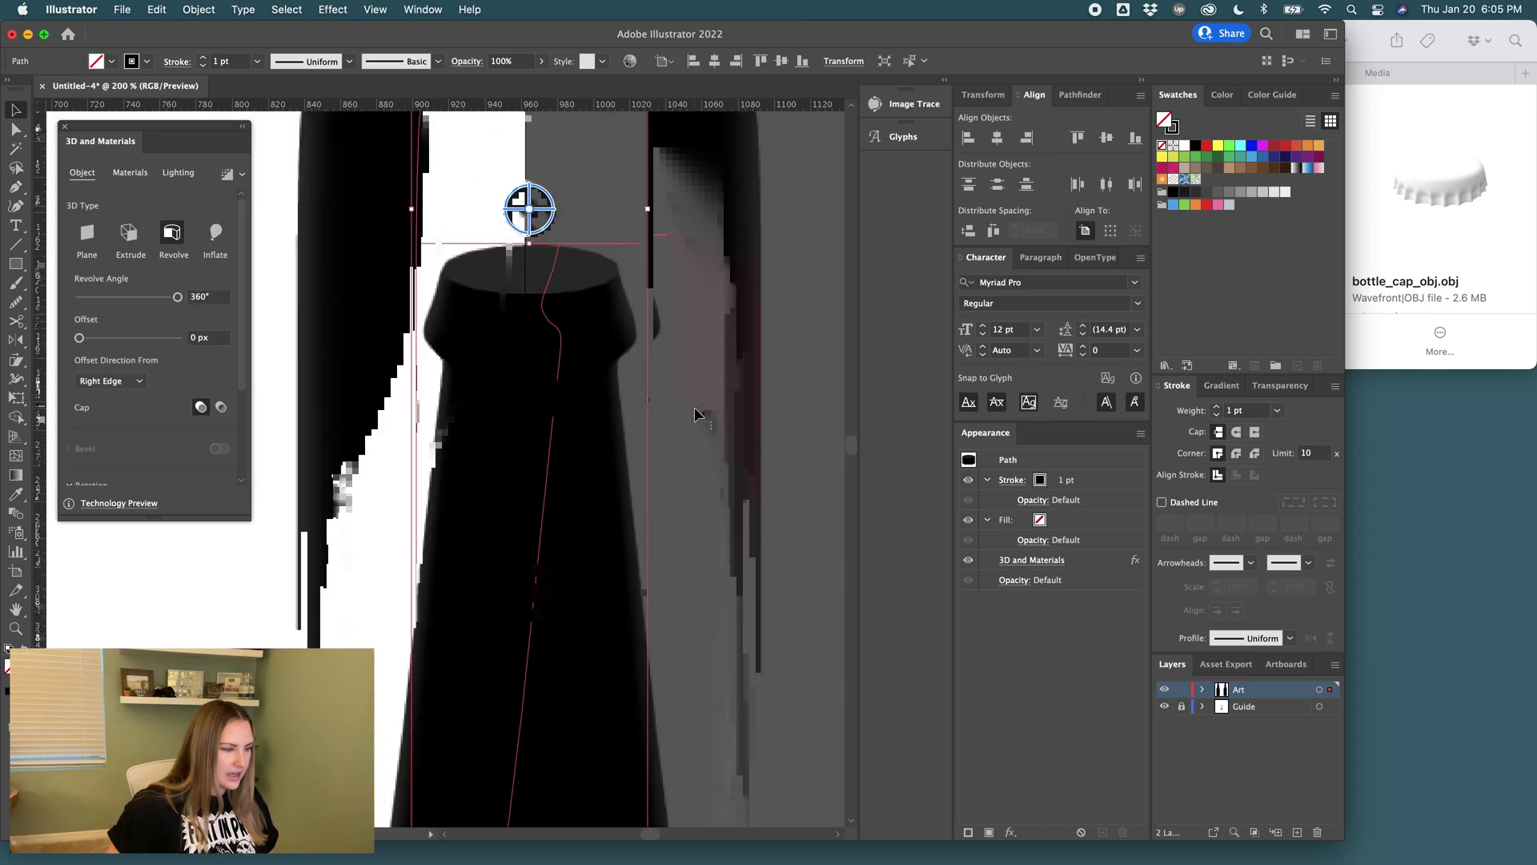
{"action": "scroll", "coordinate": [695, 412], "scroll_direction": "down", "scroll_amount": 5}
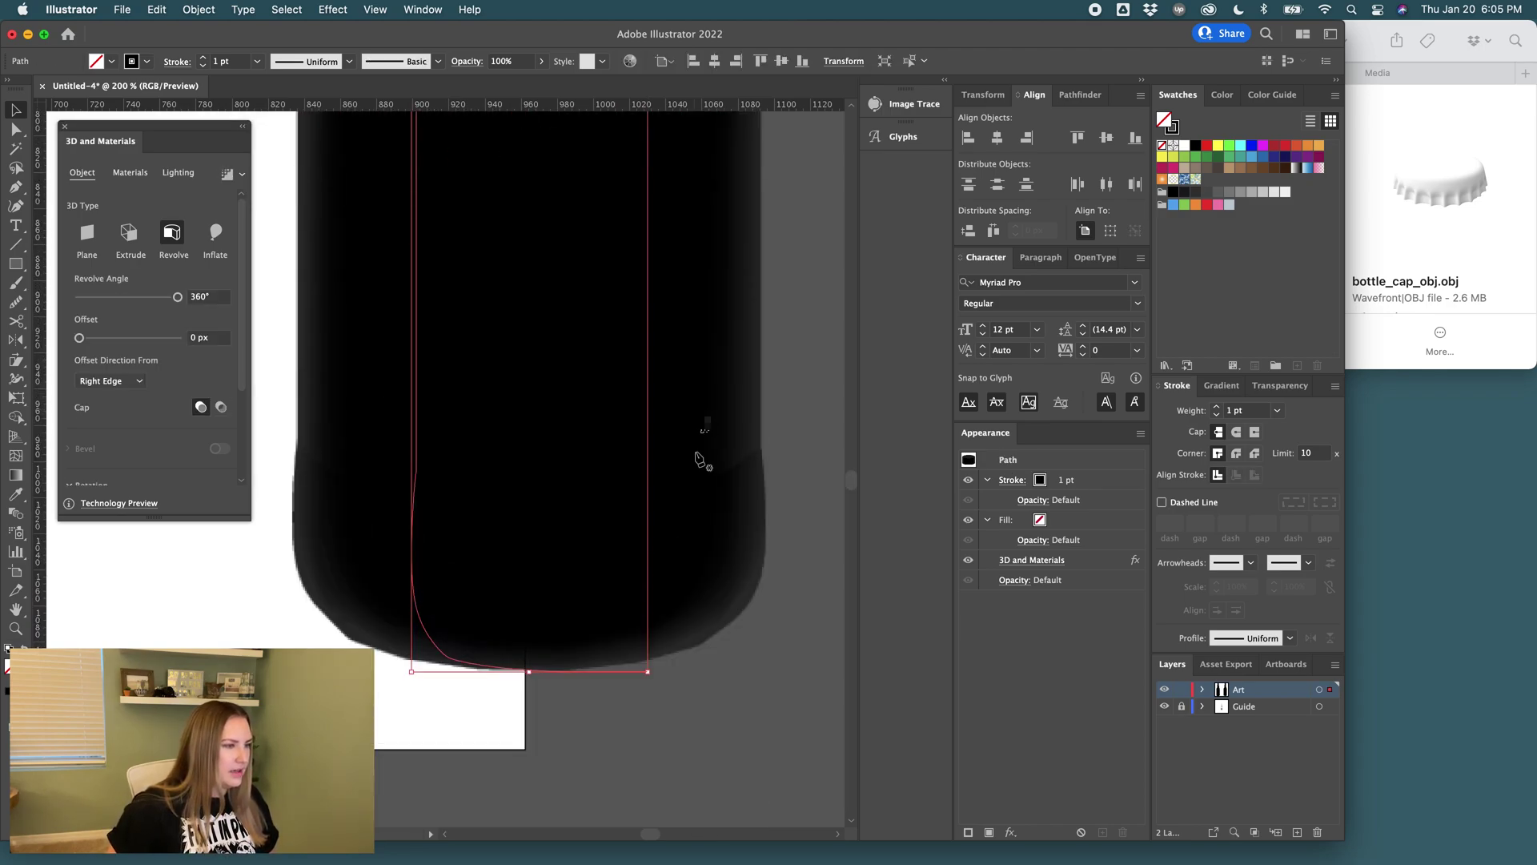
{"action": "key", "text": "p"}
{"action": "left_click", "coordinate": [647, 671]}
{"action": "scroll", "coordinate": [733, 384], "scroll_direction": "up", "scroll_amount": 10}
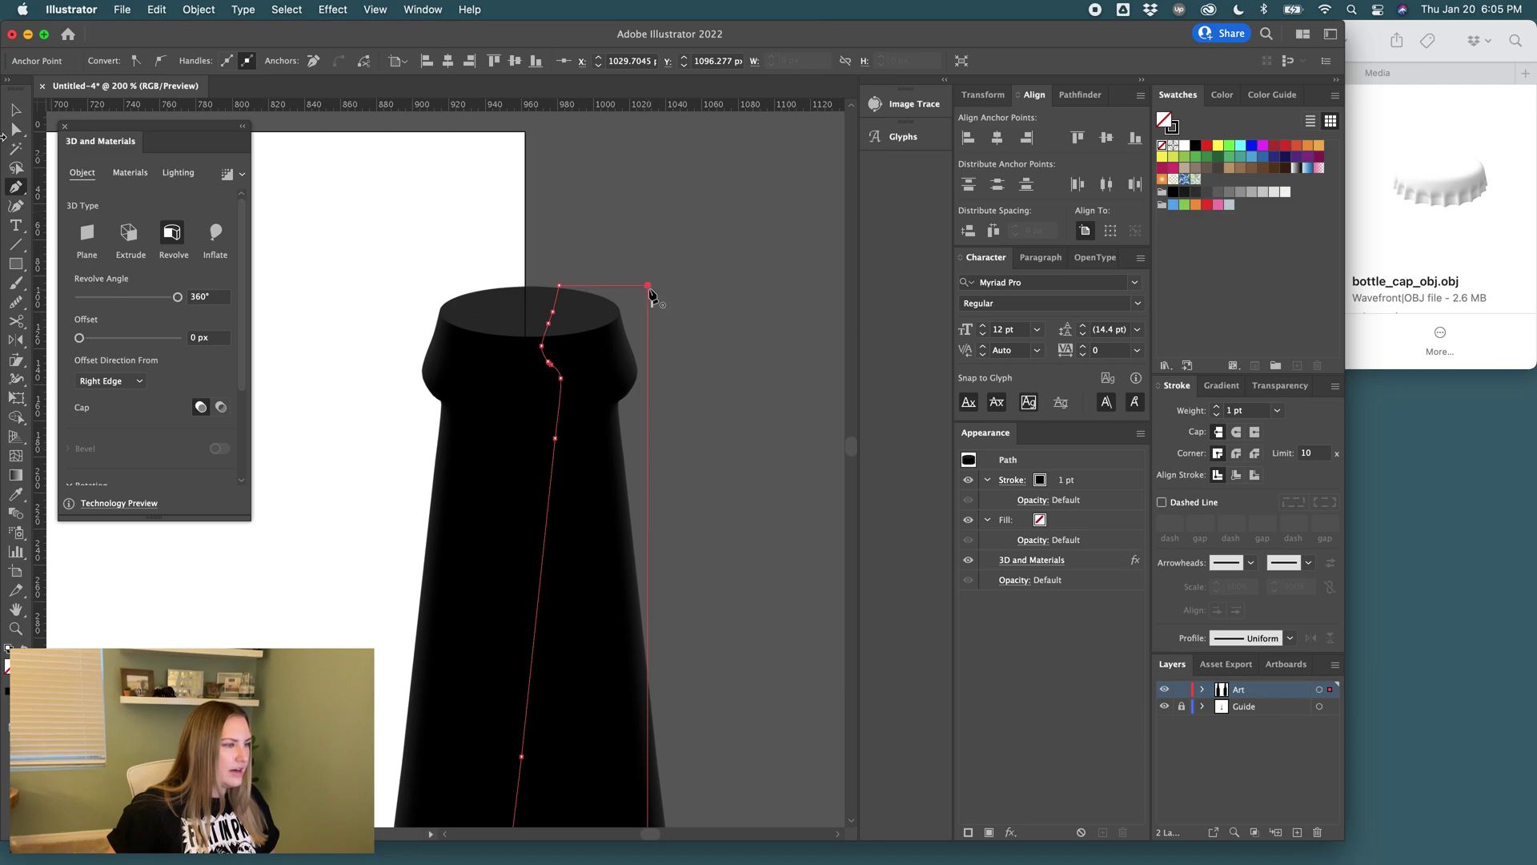
{"action": "left_click", "coordinate": [14, 110]}
Add an anchor point on the neck profile and one level with it on the vertical axis edge, at about Y 225 px.
{"action": "scroll", "coordinate": [690, 343], "scroll_direction": "down", "scroll_amount": 4, "text": "alt"}
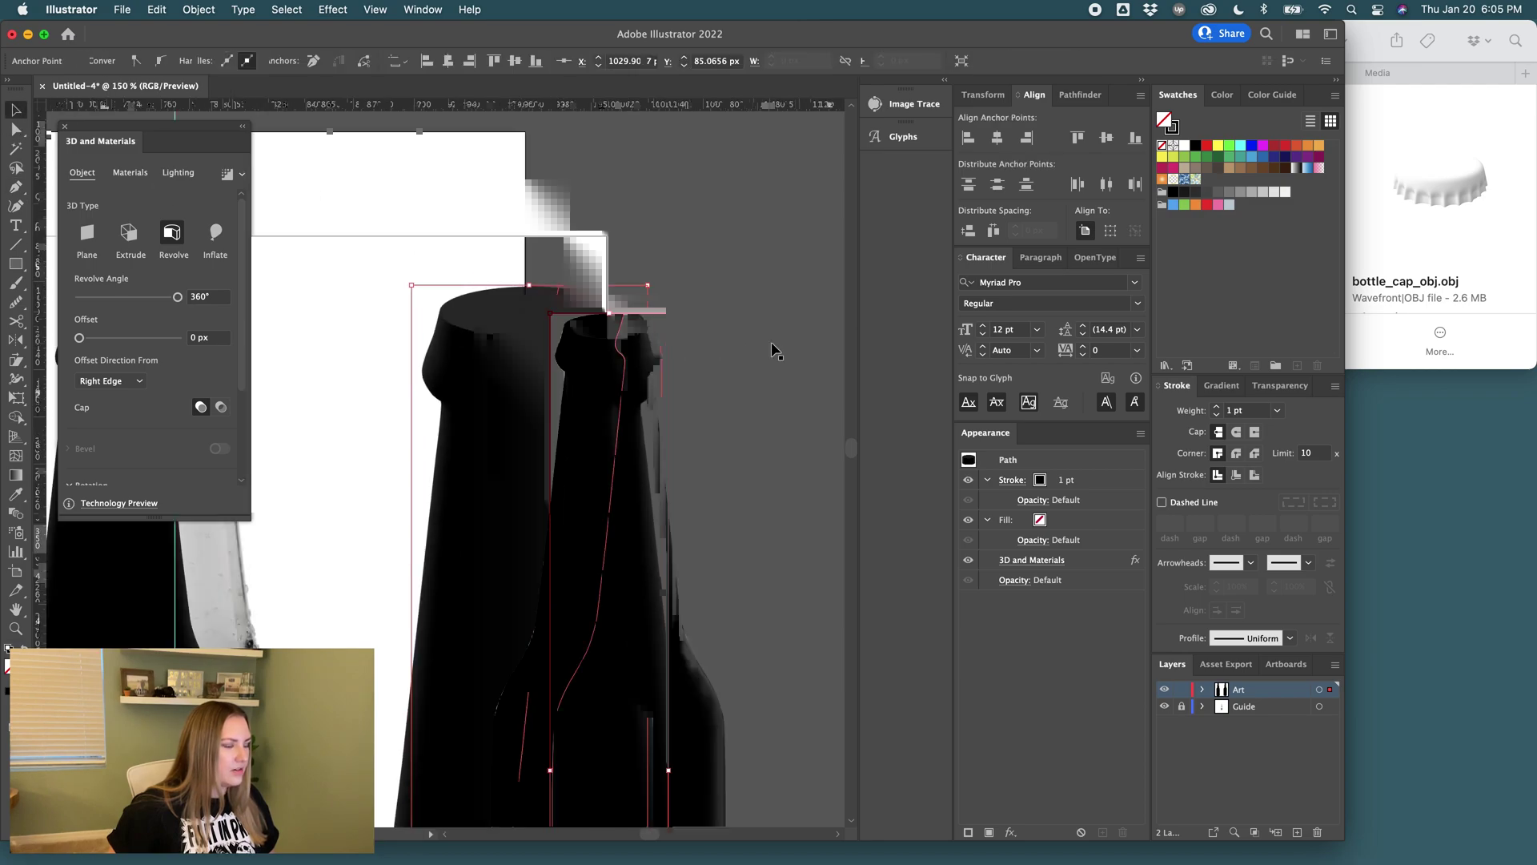
{"action": "scroll", "coordinate": [689, 343], "scroll_direction": "up", "scroll_amount": 2, "text": "alt"}
{"action": "scroll", "coordinate": [690, 346], "scroll_direction": "down", "scroll_amount": 3, "text": "alt"}
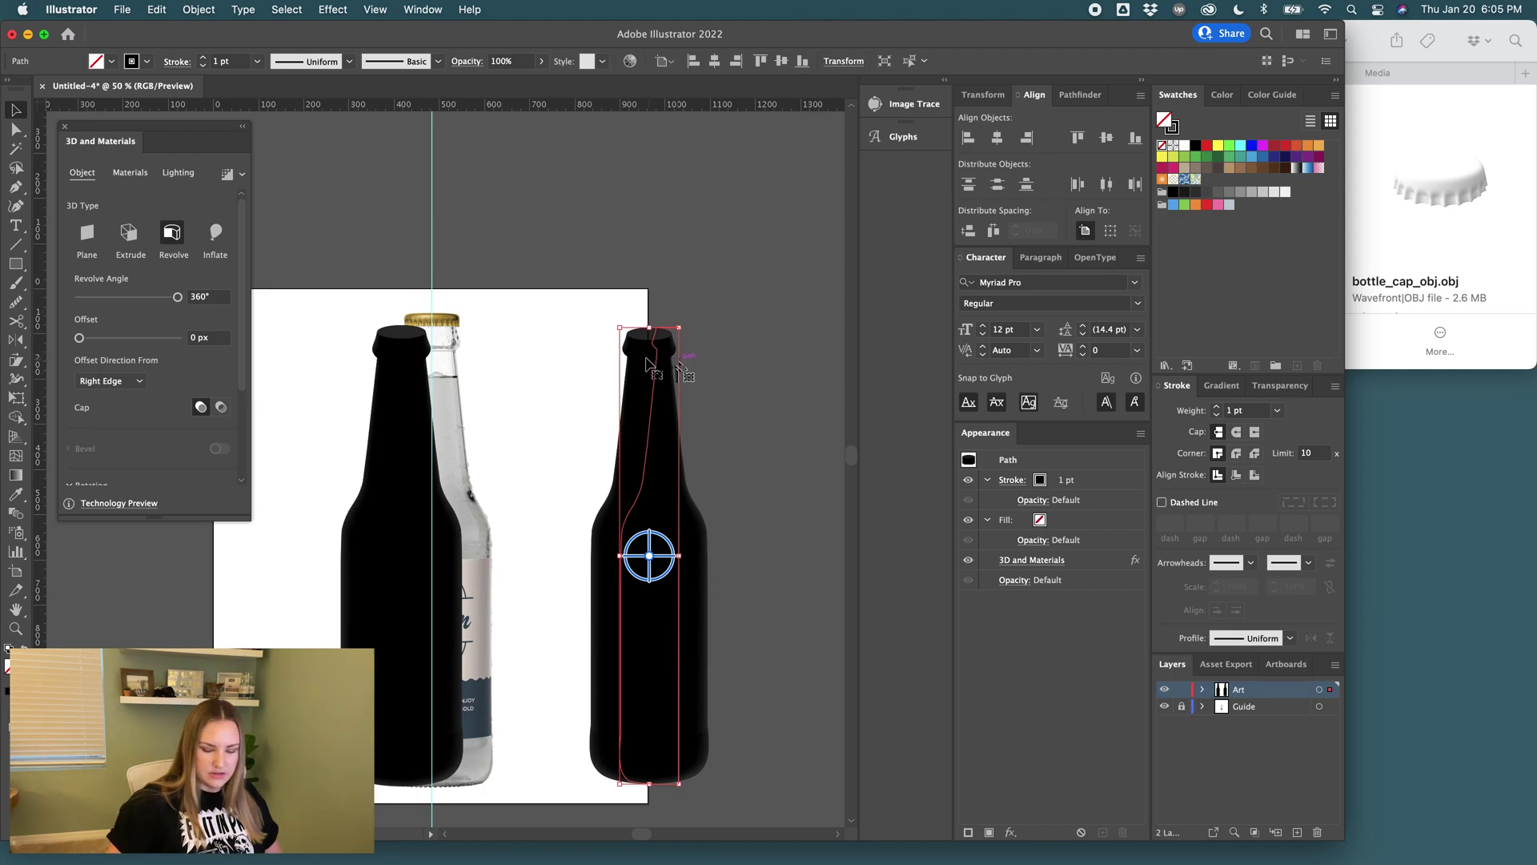
{"action": "scroll", "coordinate": [650, 358], "scroll_direction": "up", "scroll_amount": 4, "text": "alt"}
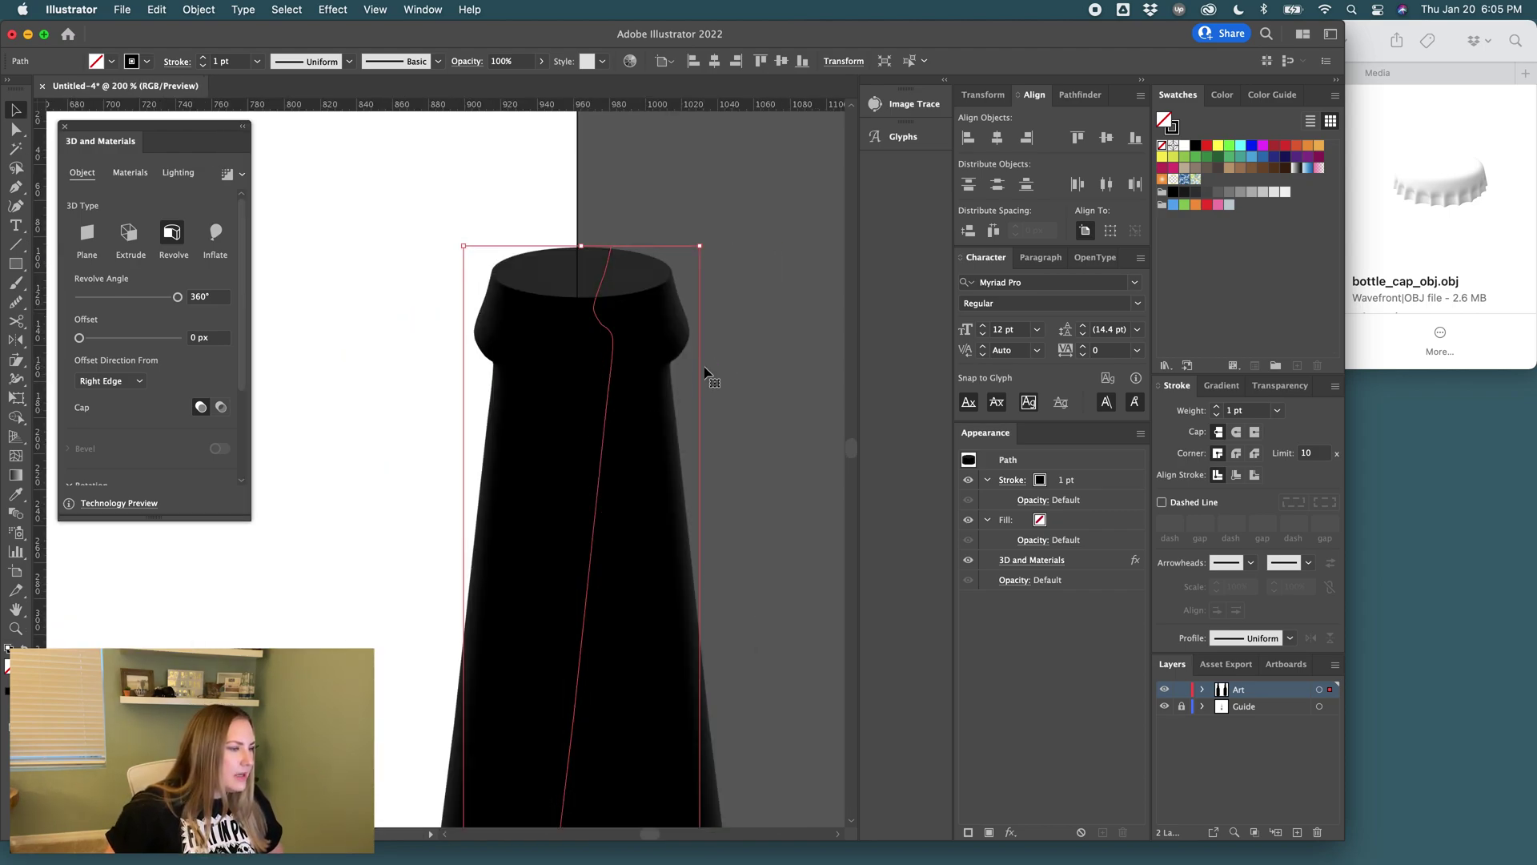
{"action": "key", "text": "p"}
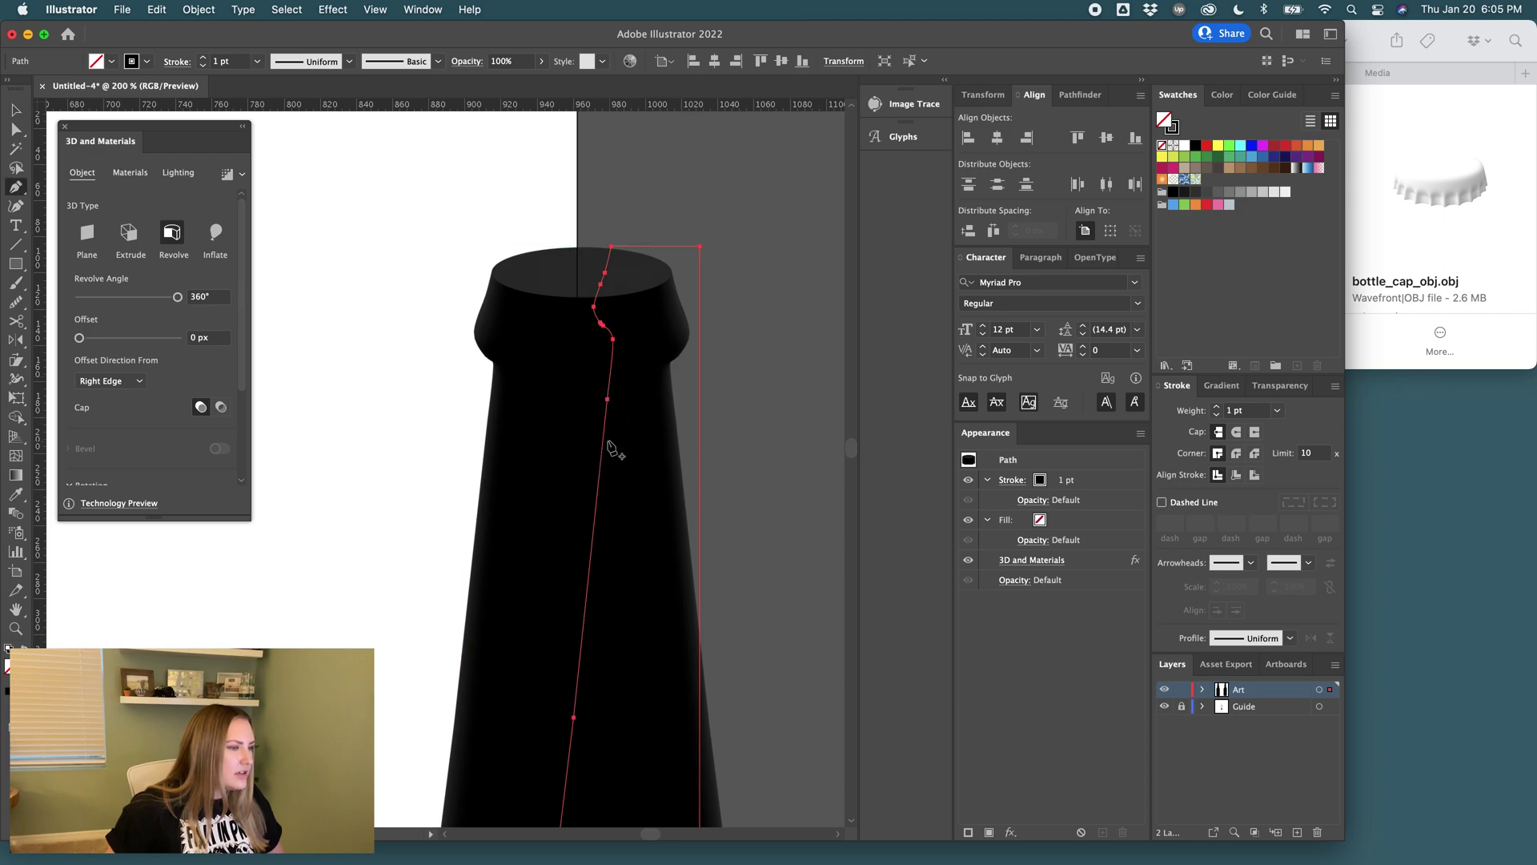
{"action": "scroll", "coordinate": [601, 480], "scroll_direction": "down", "scroll_amount": 3}
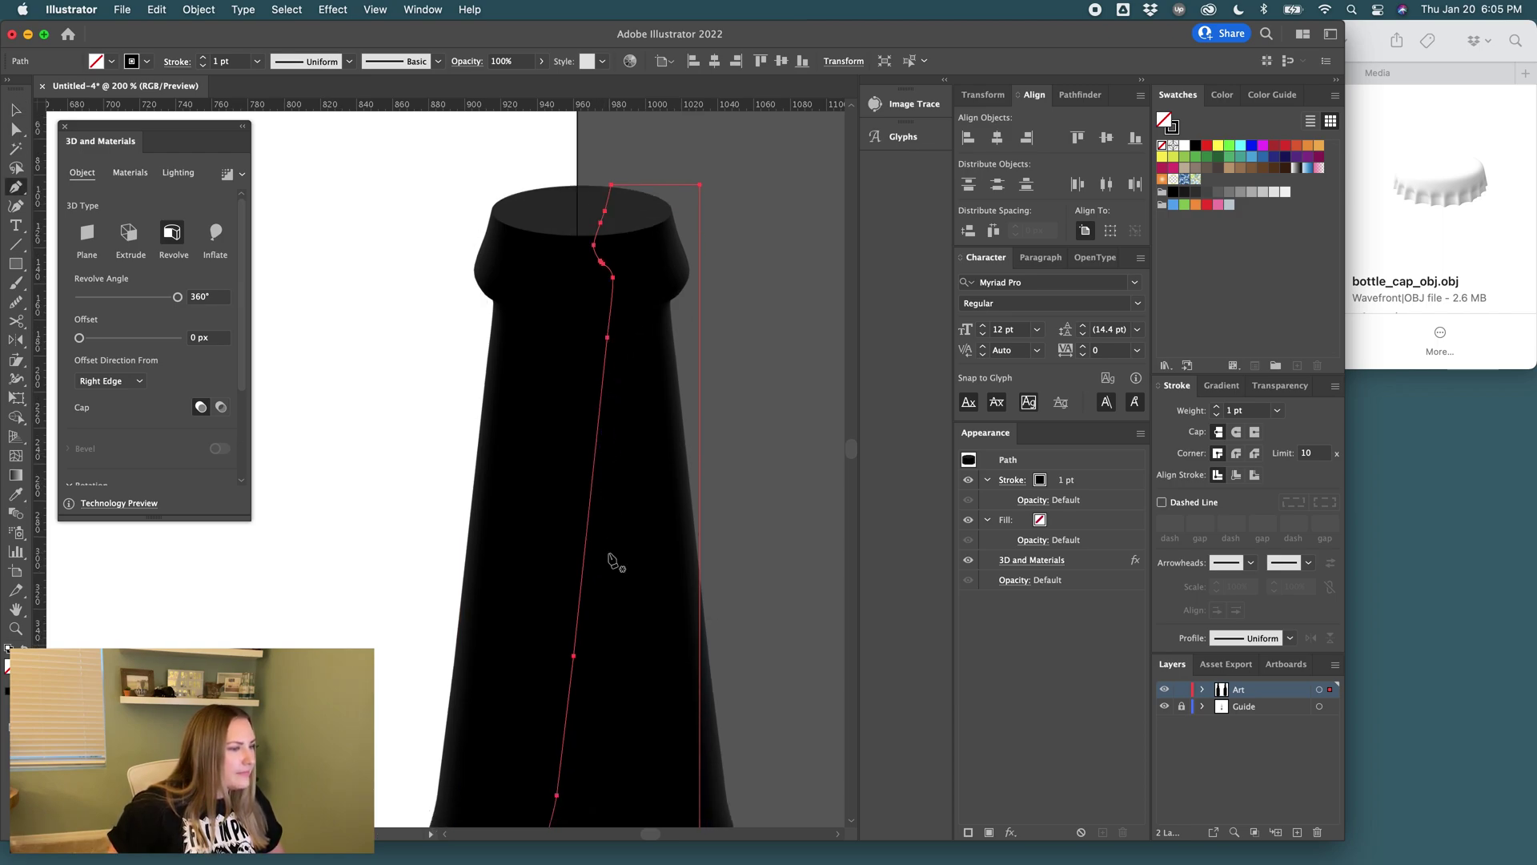
{"action": "left_click", "coordinate": [597, 439]}
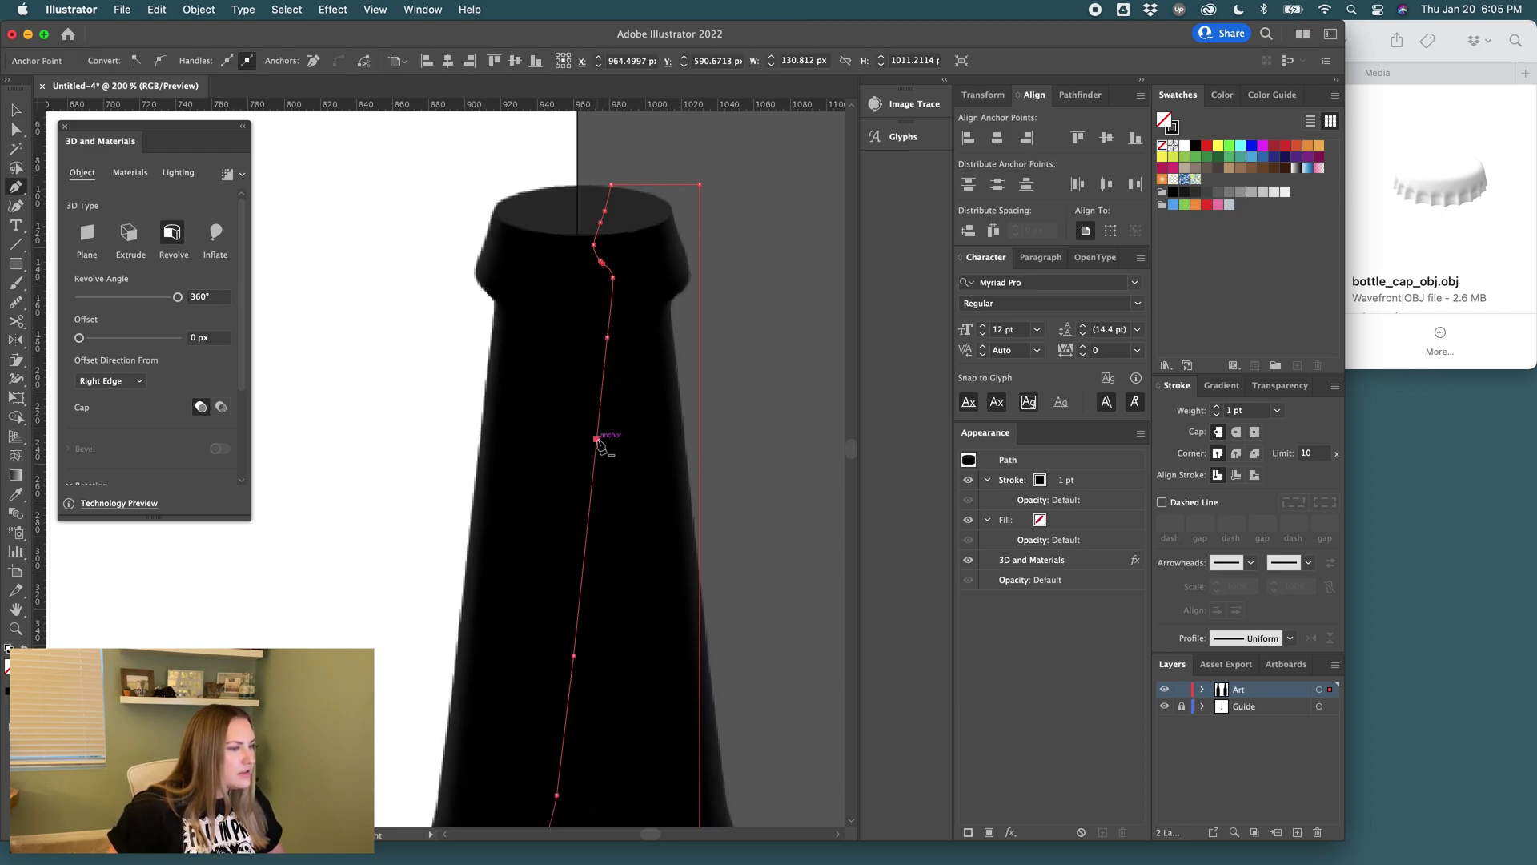
{"action": "left_click", "coordinate": [699, 438]}
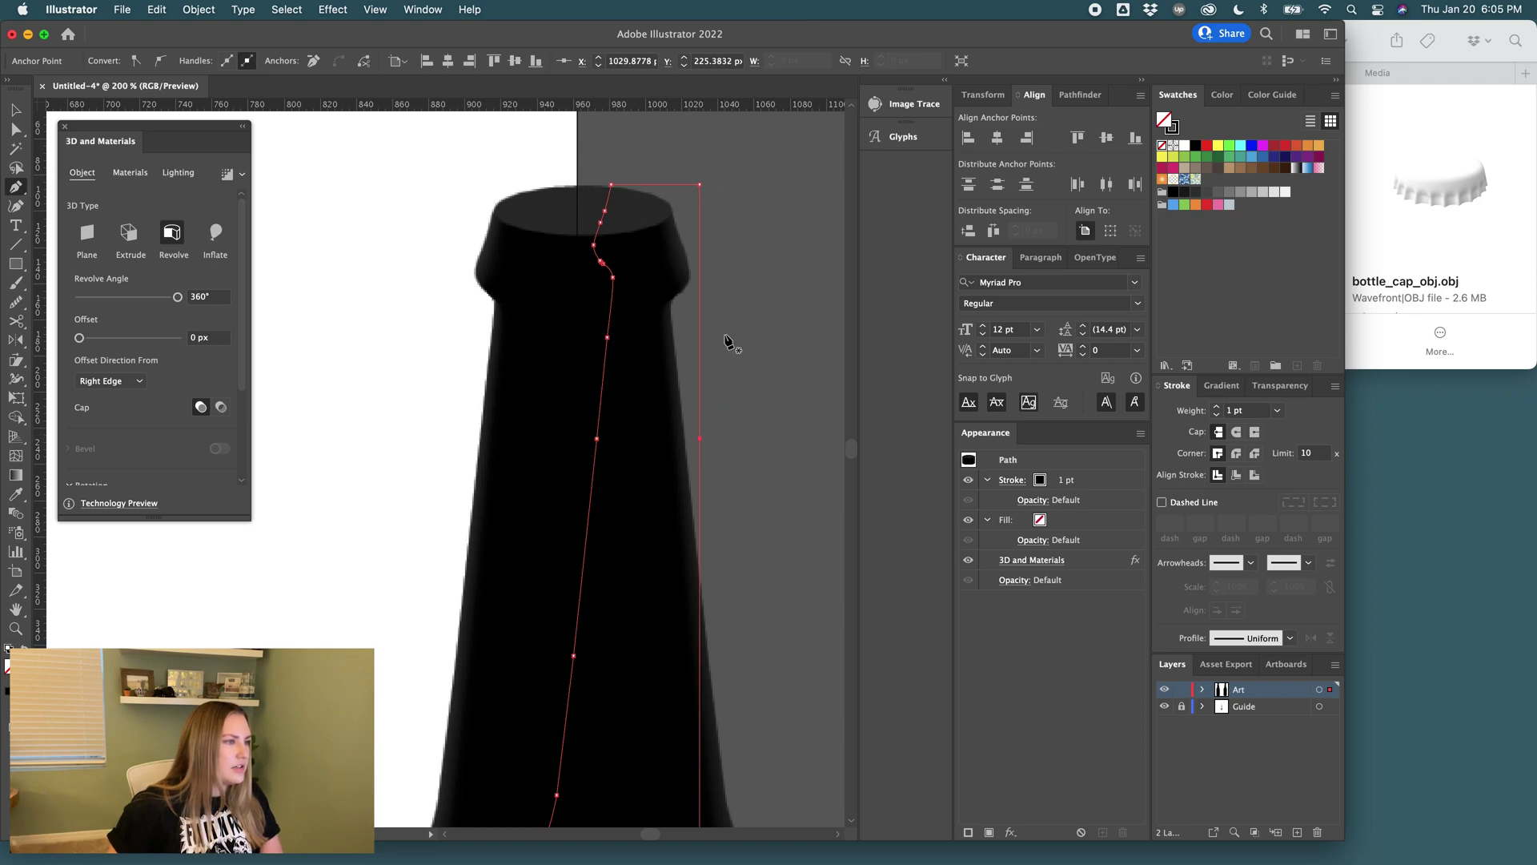
Remove all anchor points above the two added ones so the inner shape ends in a flat top edge partway up the neck.
{"action": "left_click", "coordinate": [699, 185]}
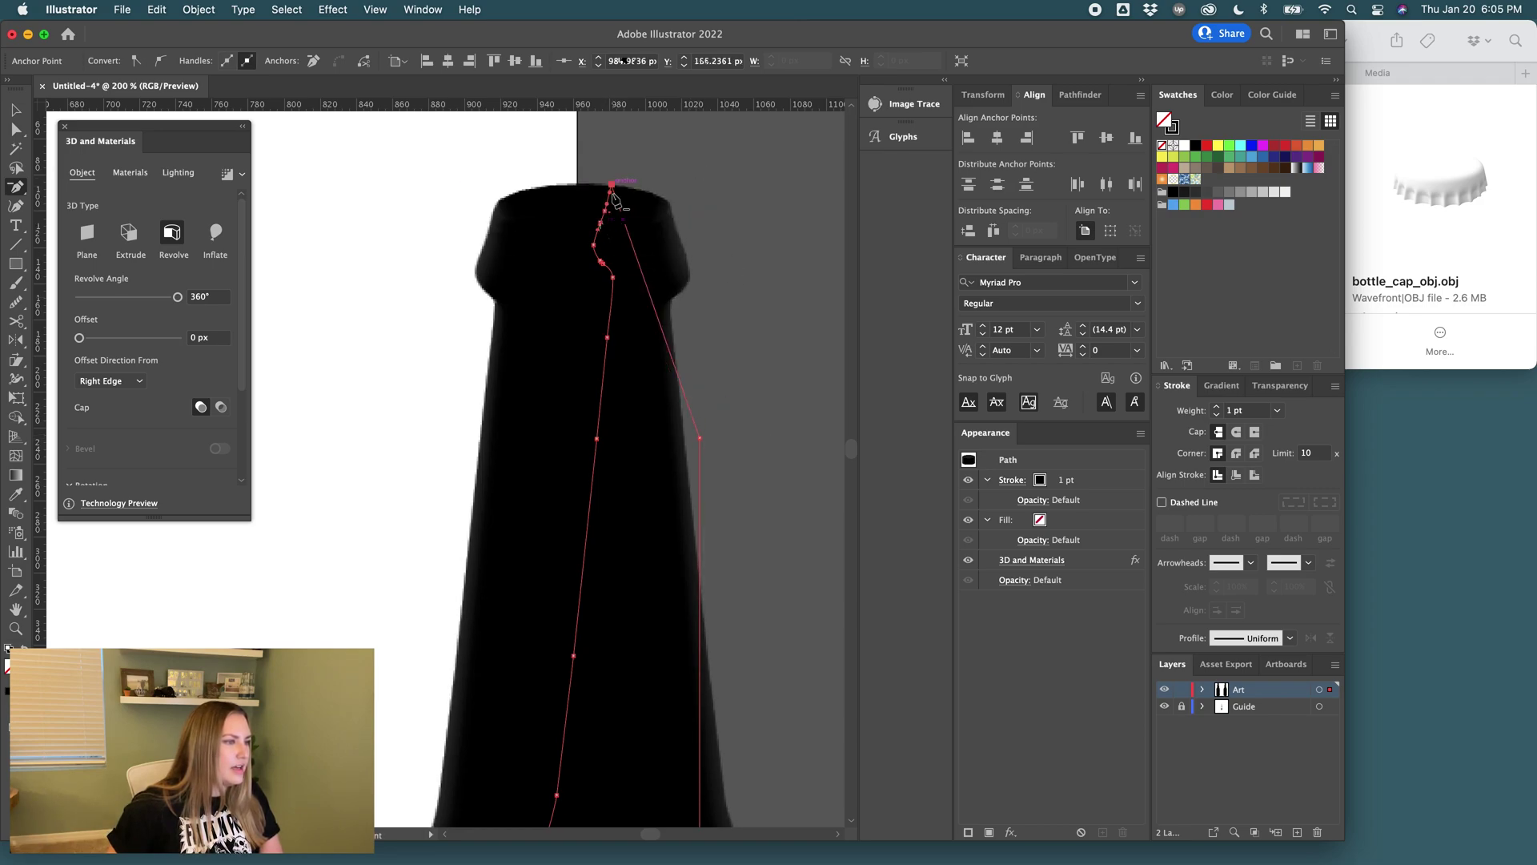
{"action": "left_click", "coordinate": [610, 185]}
{"action": "left_click", "coordinate": [601, 223]}
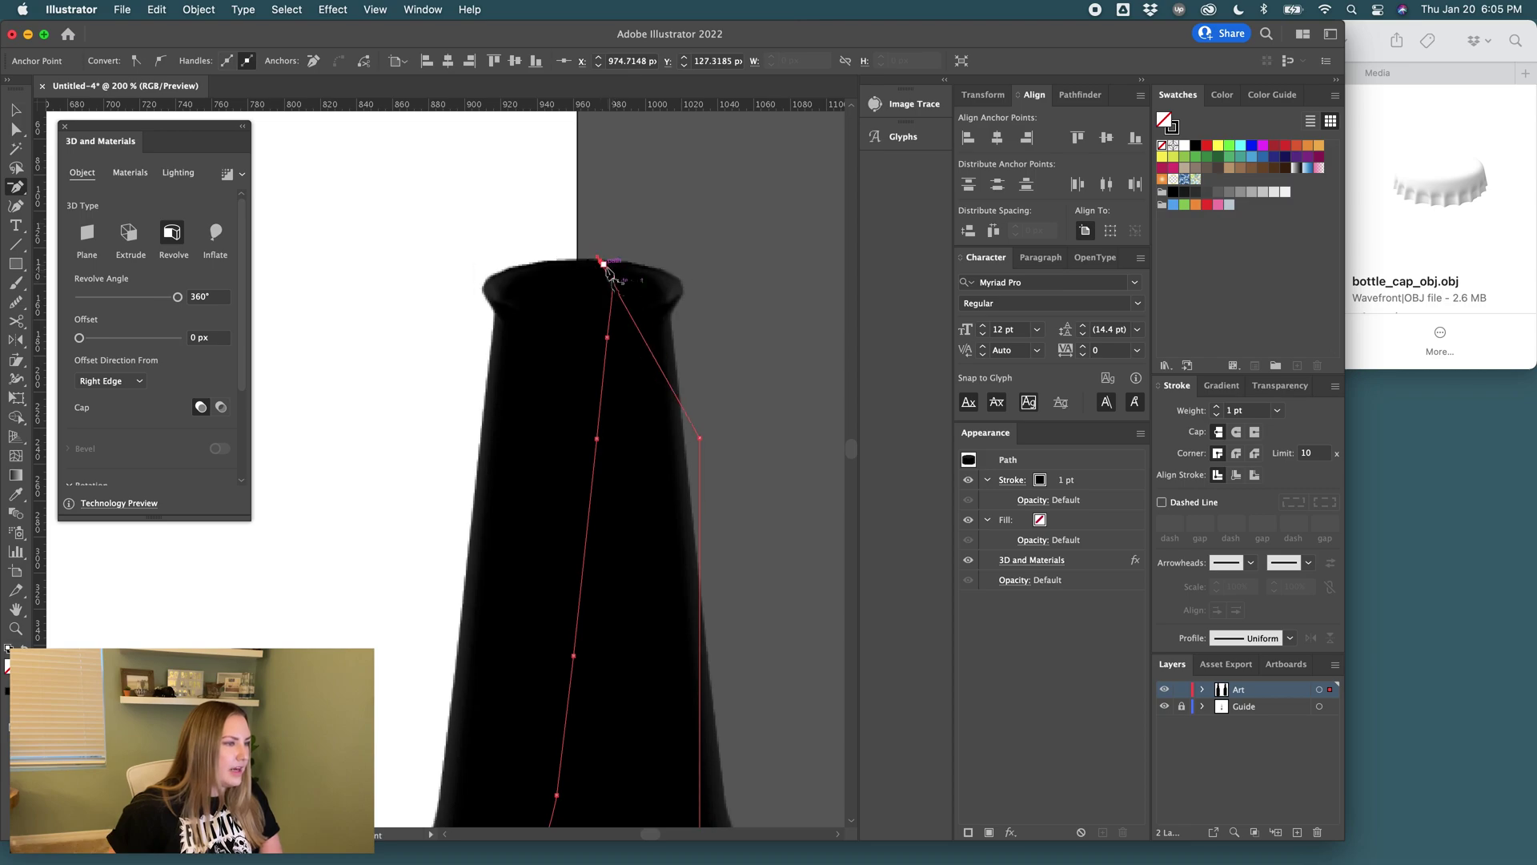
{"action": "left_click", "coordinate": [604, 265]}
{"action": "left_click", "coordinate": [613, 287]}
{"action": "left_click", "coordinate": [608, 337]}
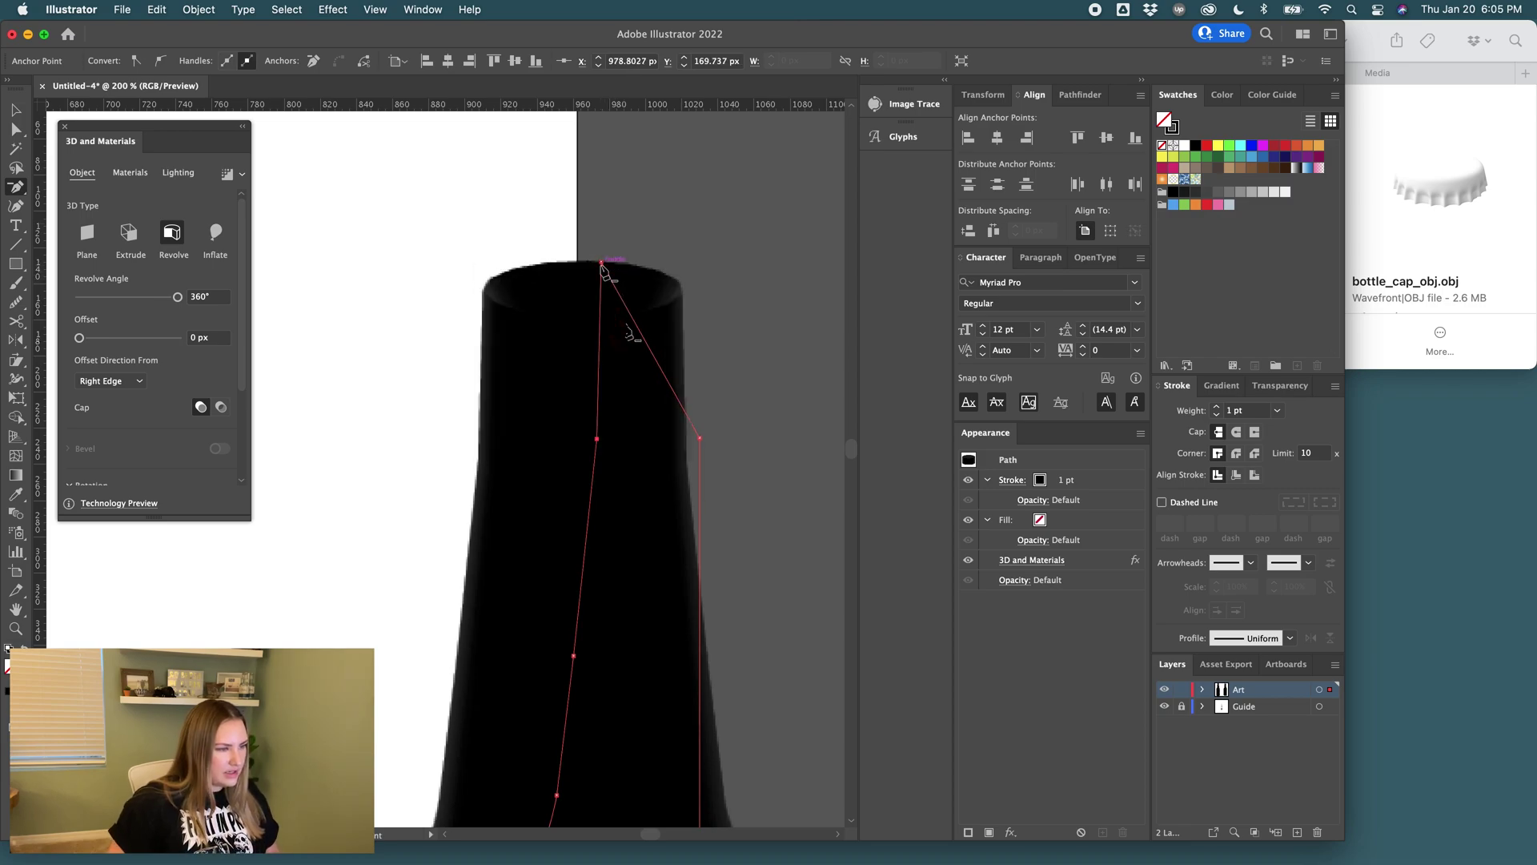
{"action": "left_click", "coordinate": [601, 264]}
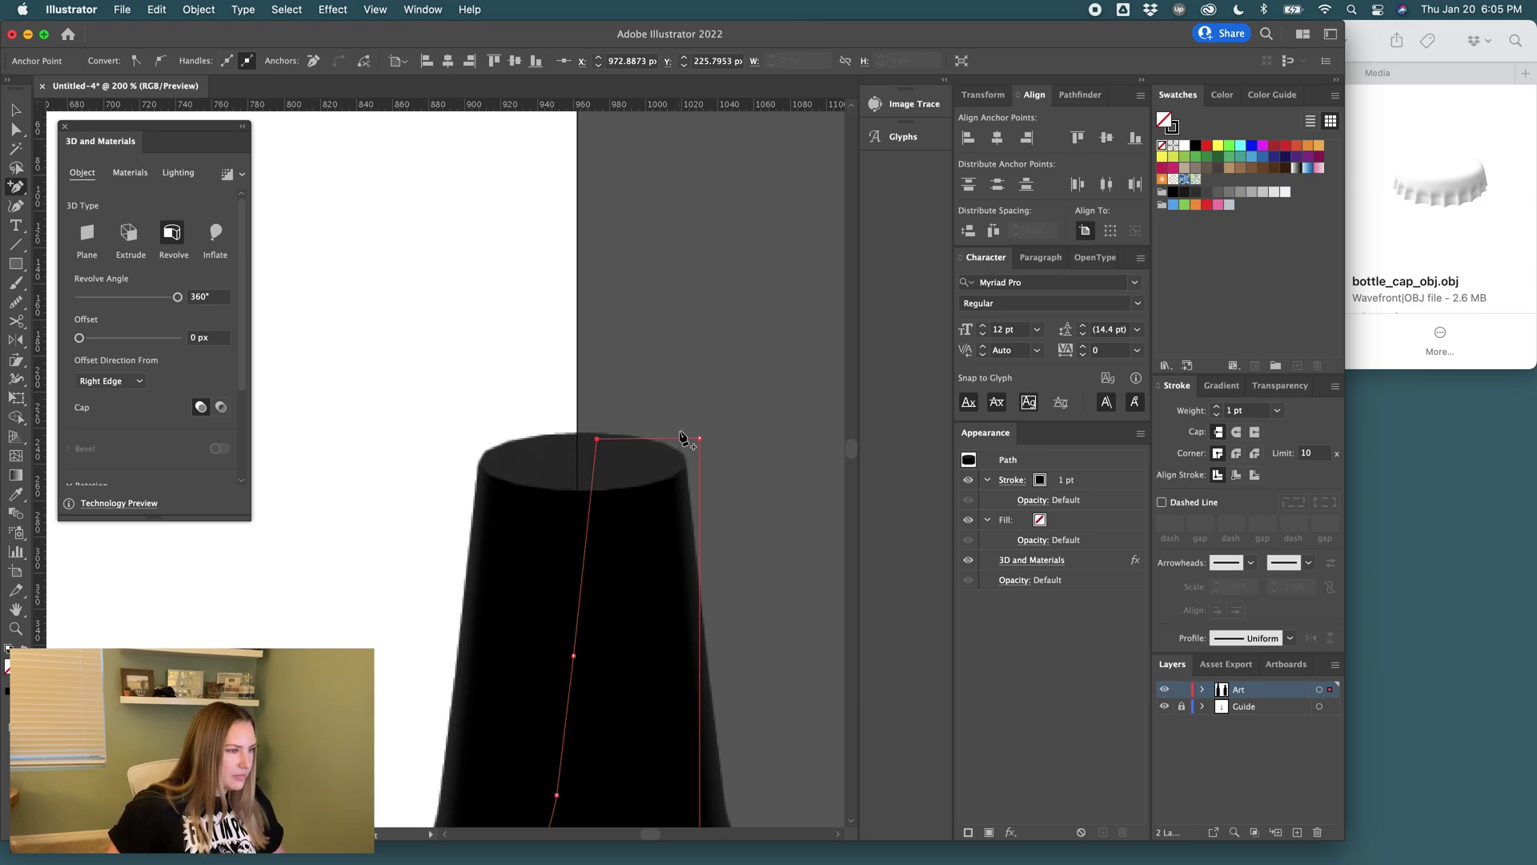
Add an anchor point at the middle of the flat top edge and pull its handles out to make the surface wavy.
{"action": "left_click", "coordinate": [652, 439]}
{"action": "left_click_drag", "start_coordinate": [651, 440], "coordinate": [614, 467], "text": "alt"}
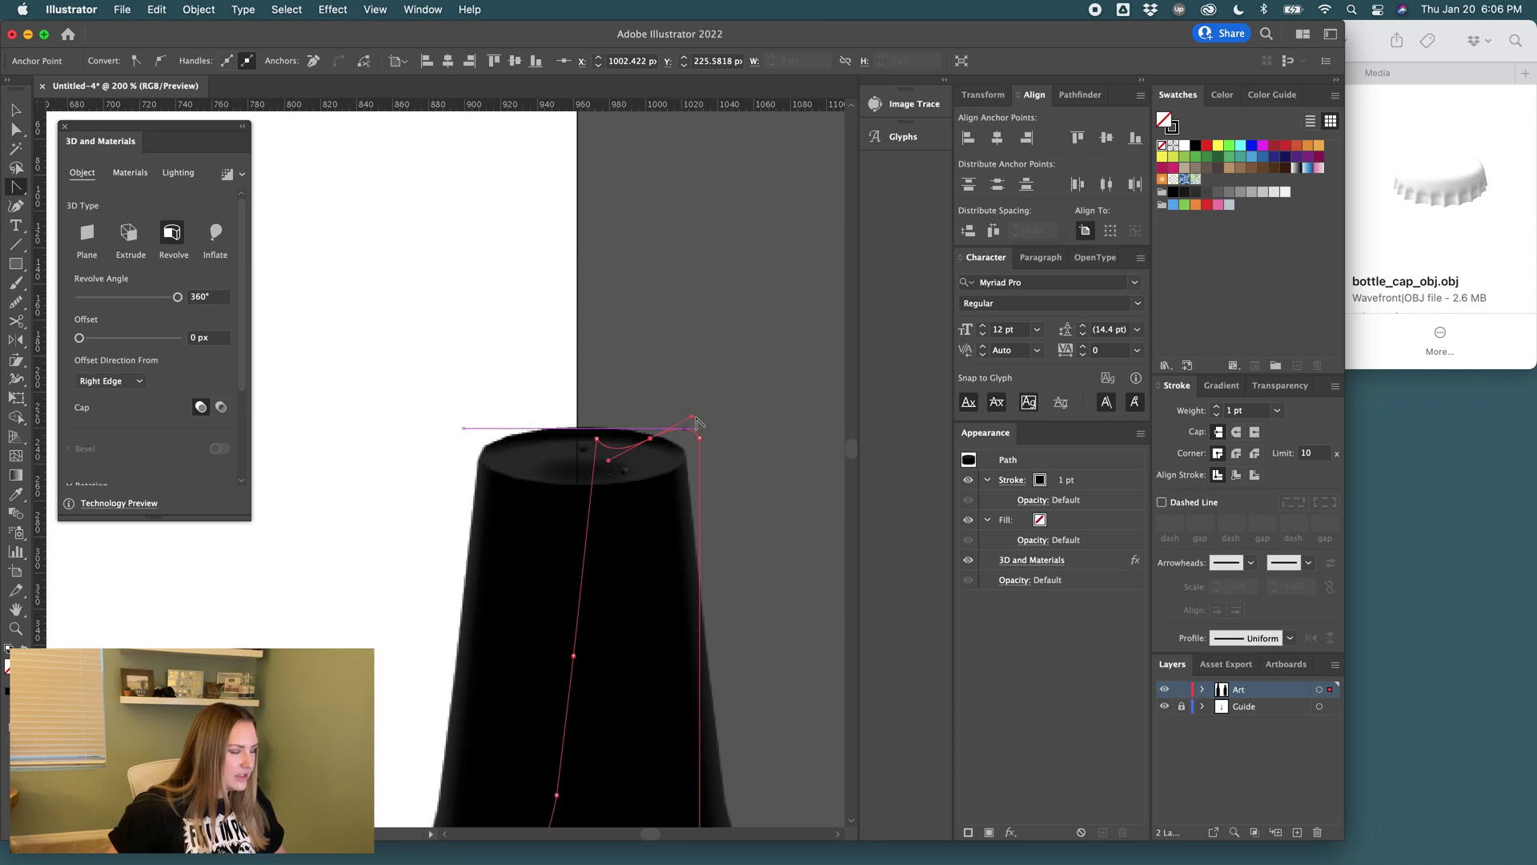
{"action": "left_click_drag", "start_coordinate": [694, 416], "coordinate": [685, 457]}
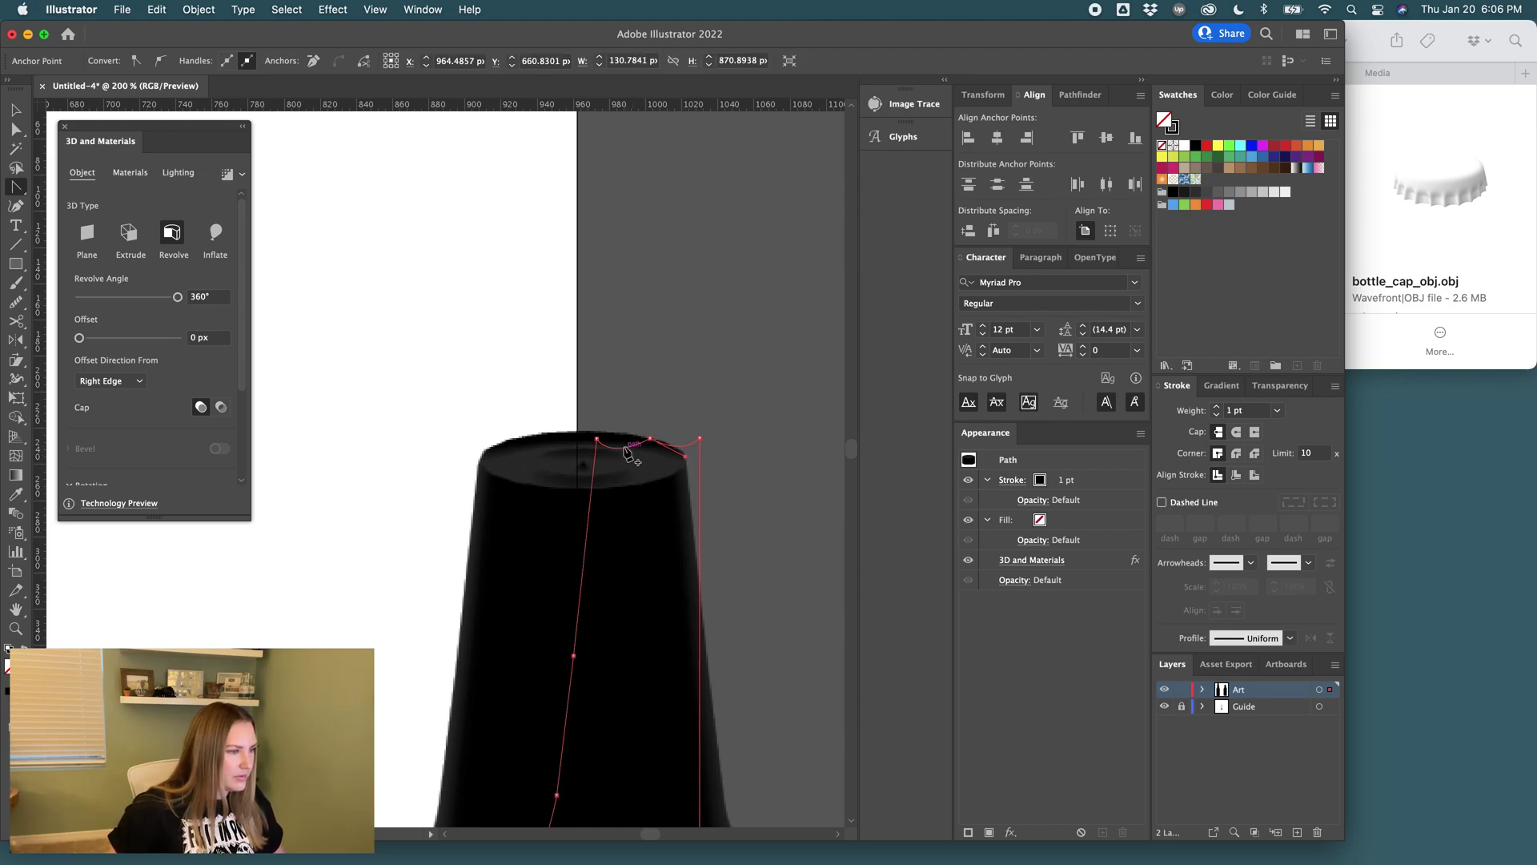
Add a second anchor point on the top edge between the neck profile and the middle point, and reshape the curve there.
{"action": "left_click", "coordinate": [625, 447]}
{"action": "key", "text": "a"}
{"action": "left_click_drag", "start_coordinate": [624, 447], "coordinate": [634, 458]}
{"action": "key", "text": "shift+c"}
{"action": "left_click", "coordinate": [624, 448]}
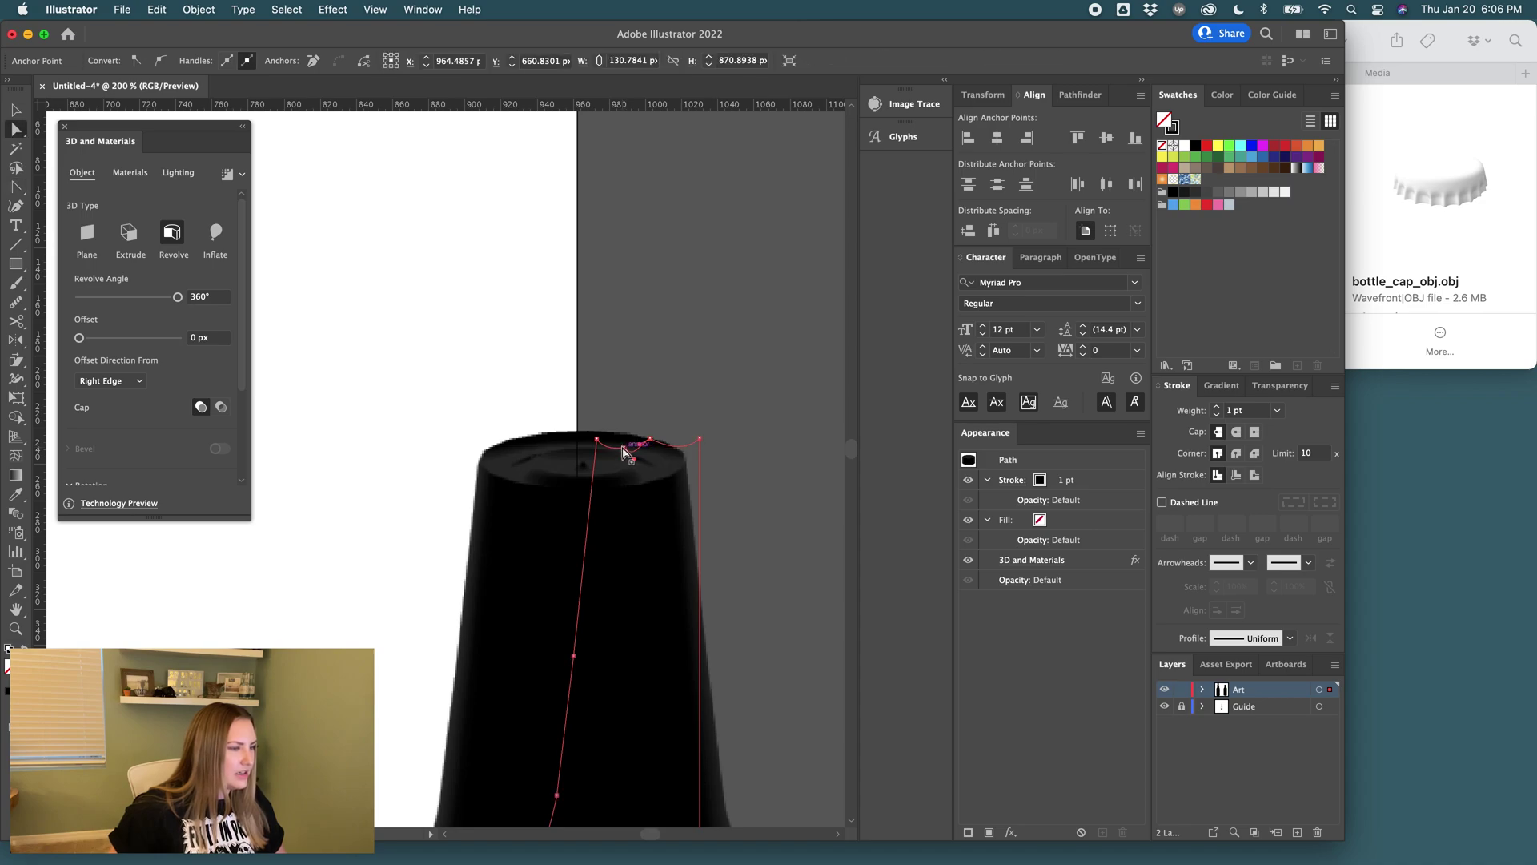
{"action": "left_click", "coordinate": [625, 449]}
{"action": "left_click_drag", "start_coordinate": [629, 450], "coordinate": [636, 436]}
{"action": "key", "text": "shift+c"}
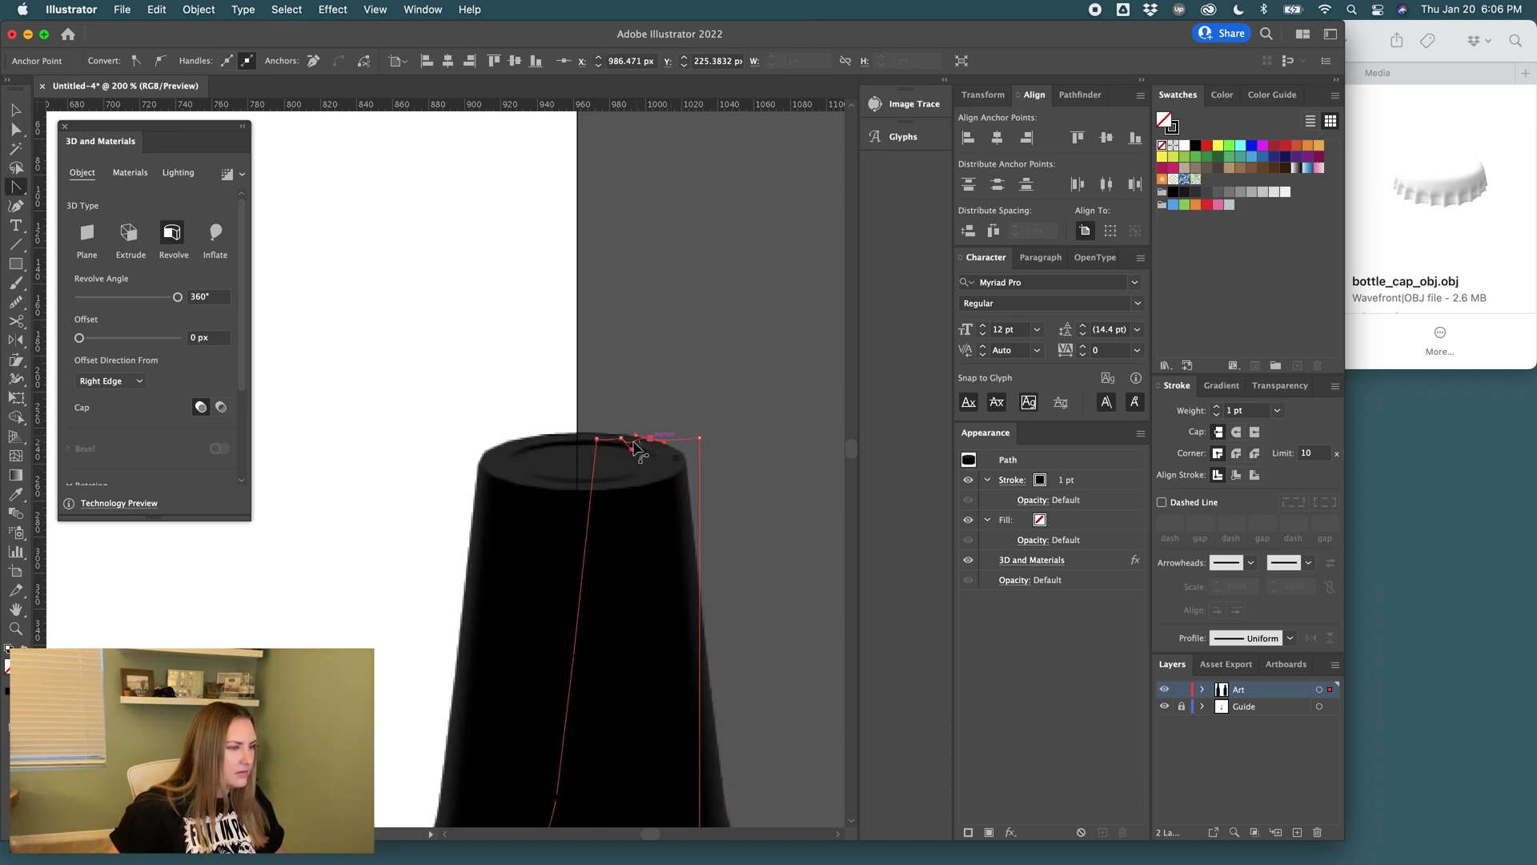
Smooth the wavy top edge by adjusting the curve between its two added anchor points, and deselect the path.
{"action": "scroll", "coordinate": [622, 443], "scroll_direction": "up", "scroll_amount": 4, "text": "alt"}
{"action": "key", "text": "a"}
{"action": "left_click", "coordinate": [620, 423]}
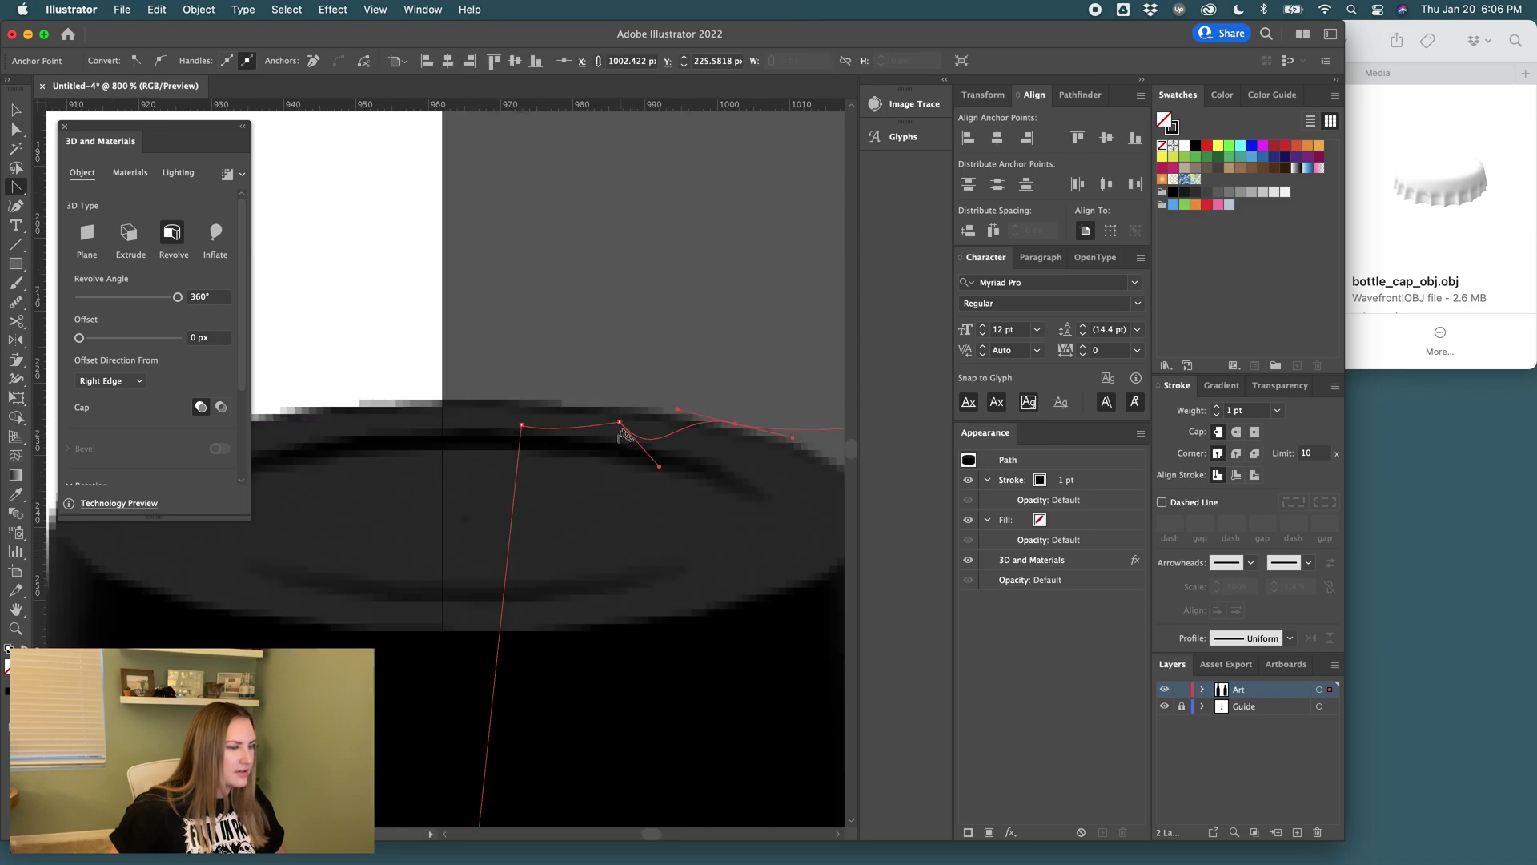
{"action": "left_click_drag", "start_coordinate": [618, 436], "coordinate": [727, 440]}
{"action": "scroll", "coordinate": [725, 438], "scroll_direction": "down", "scroll_amount": 3, "text": "alt"}
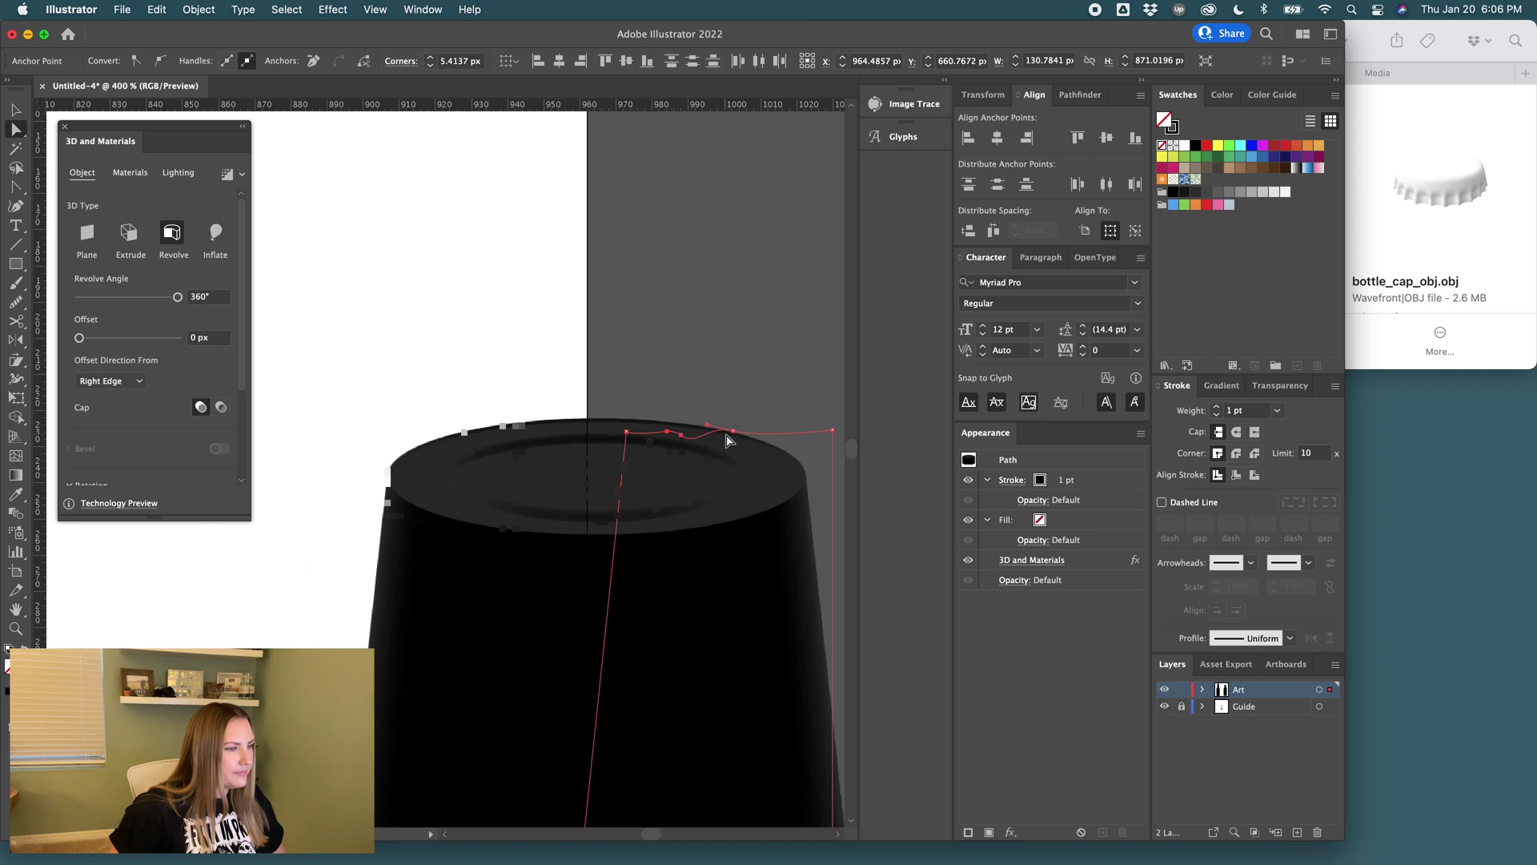
{"action": "key", "text": "v"}
{"action": "left_click", "coordinate": [791, 455]}
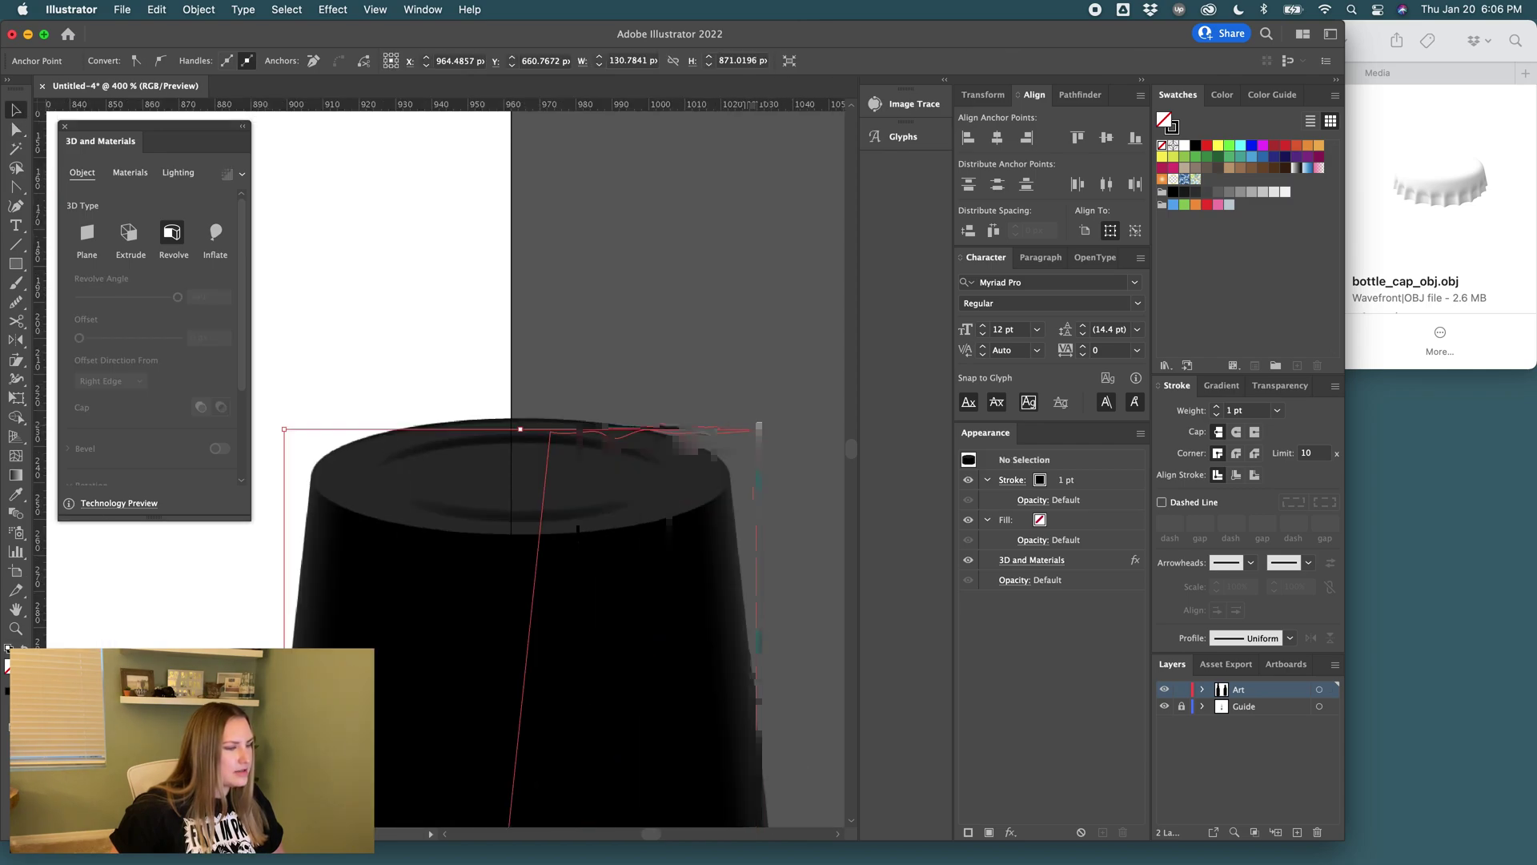
Export the revolved liquid shape in OBJ format as an asset named water.
{"action": "scroll", "coordinate": [792, 456], "scroll_direction": "down", "scroll_amount": 4, "text": "alt"}
{"action": "scroll", "coordinate": [791, 454], "scroll_direction": "down", "scroll_amount": 4, "text": "alt"}
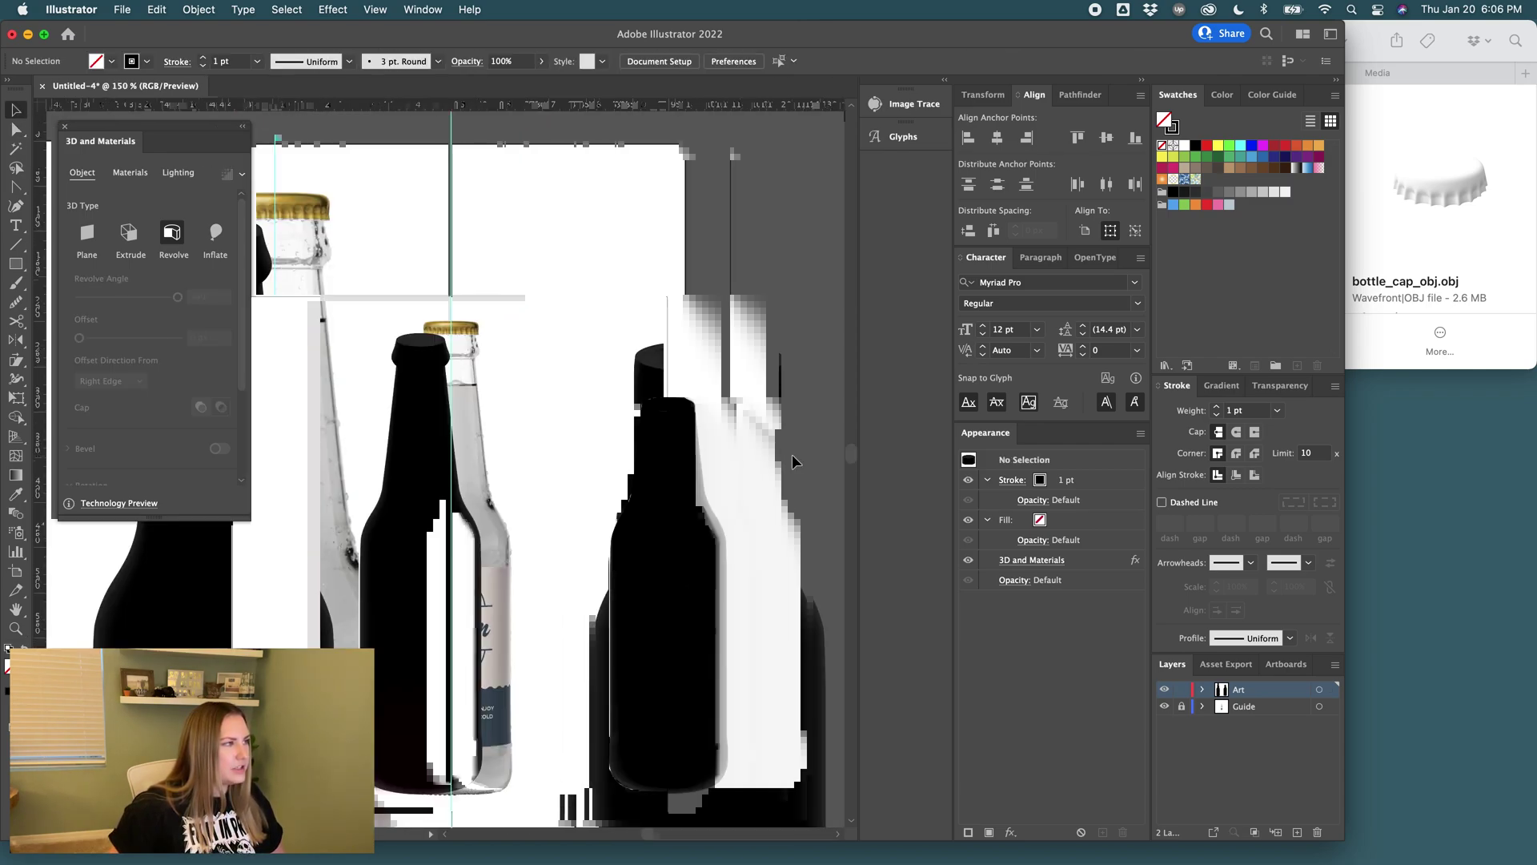
{"action": "left_click", "coordinate": [734, 473]}
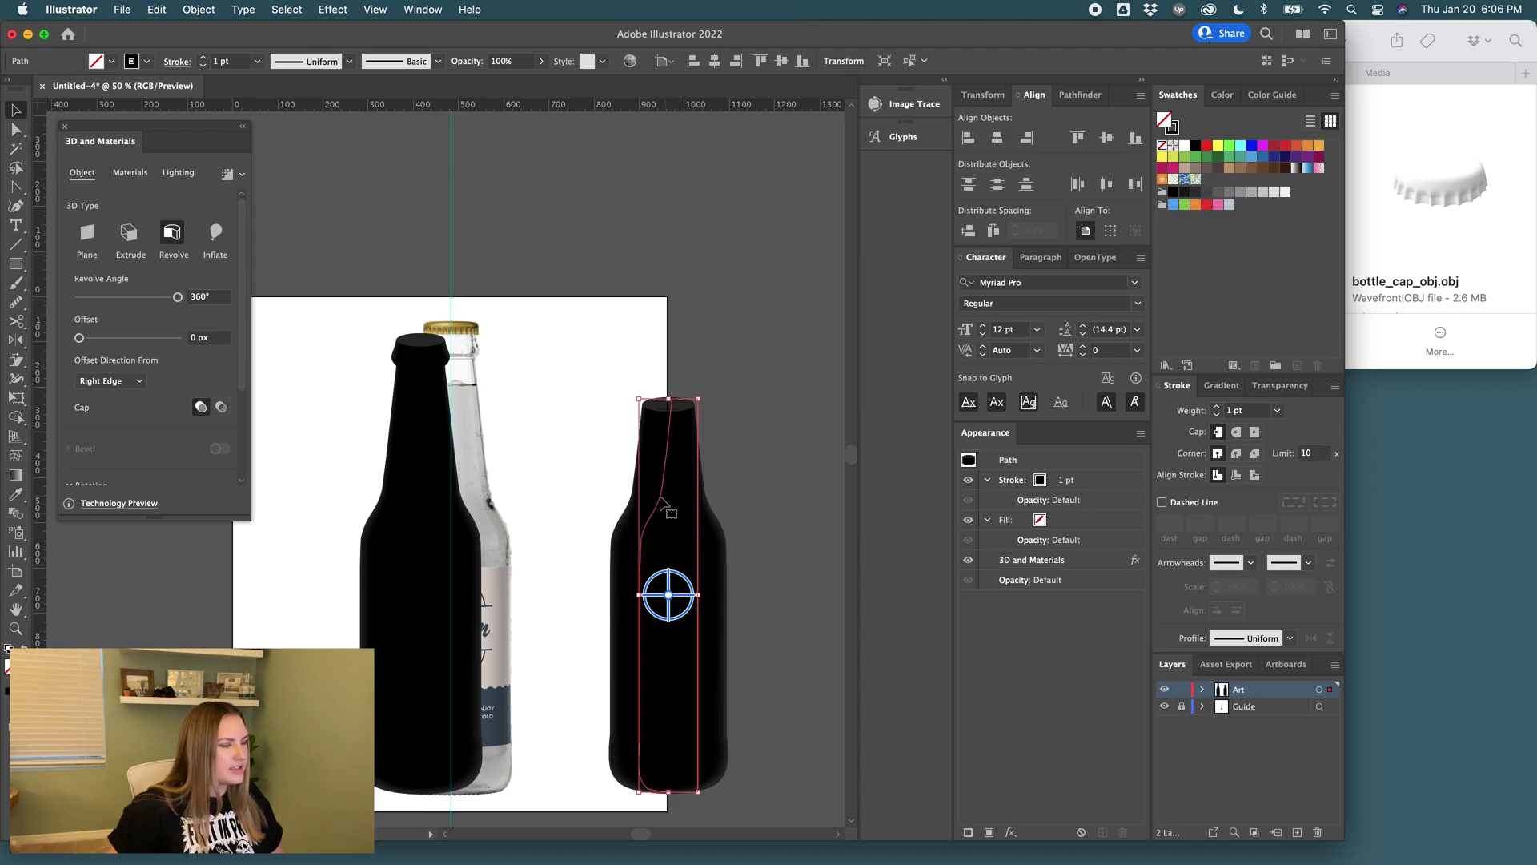
{"action": "left_click", "coordinate": [121, 10]}
{"action": "left_click", "coordinate": [192, 350]}
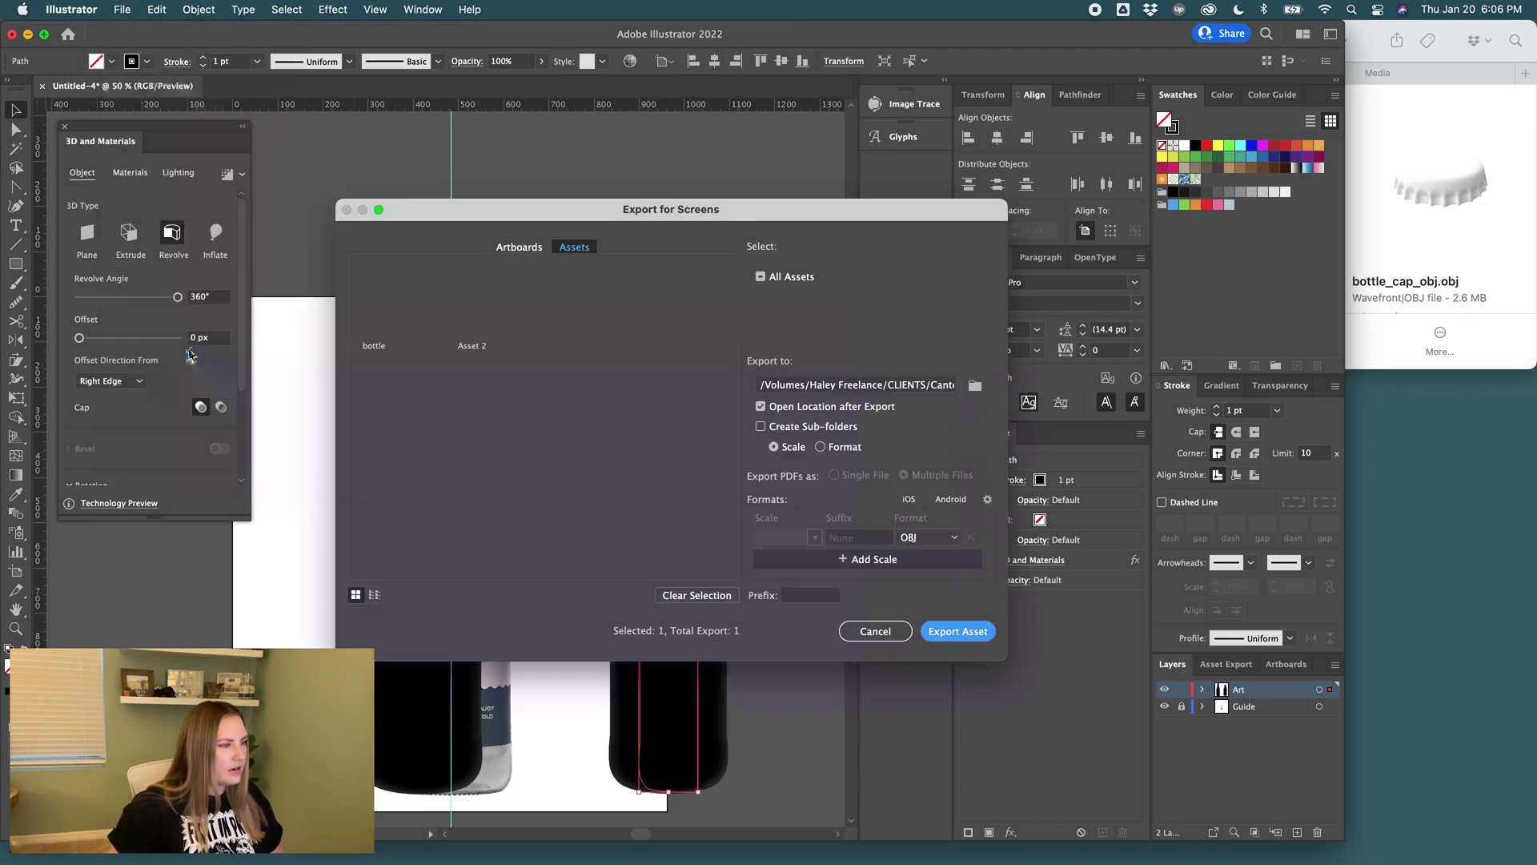
{"action": "double_click", "coordinate": [481, 347]}
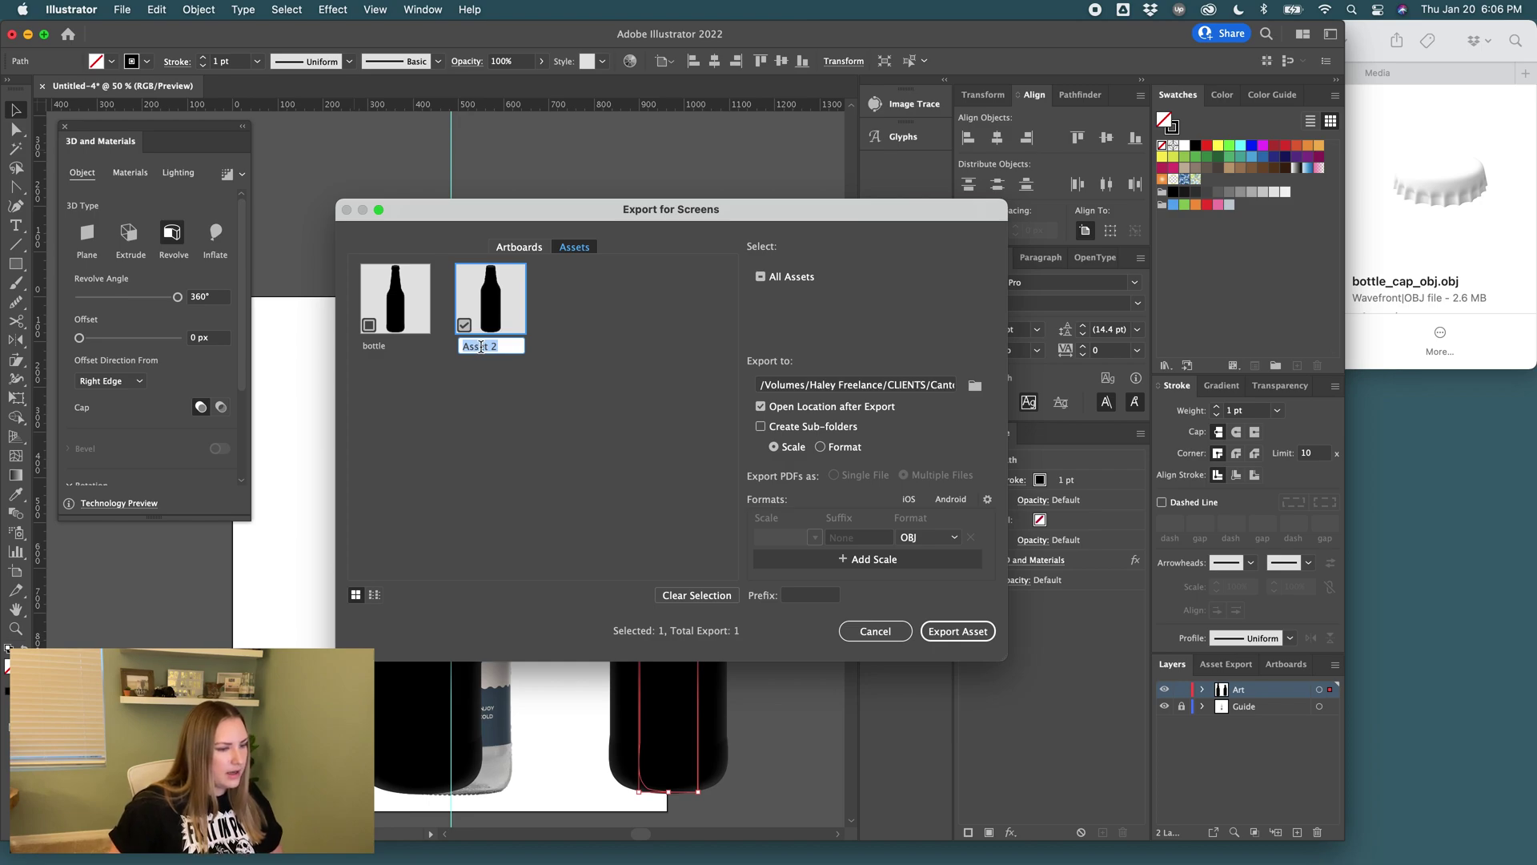
{"action": "key", "text": "Return"}
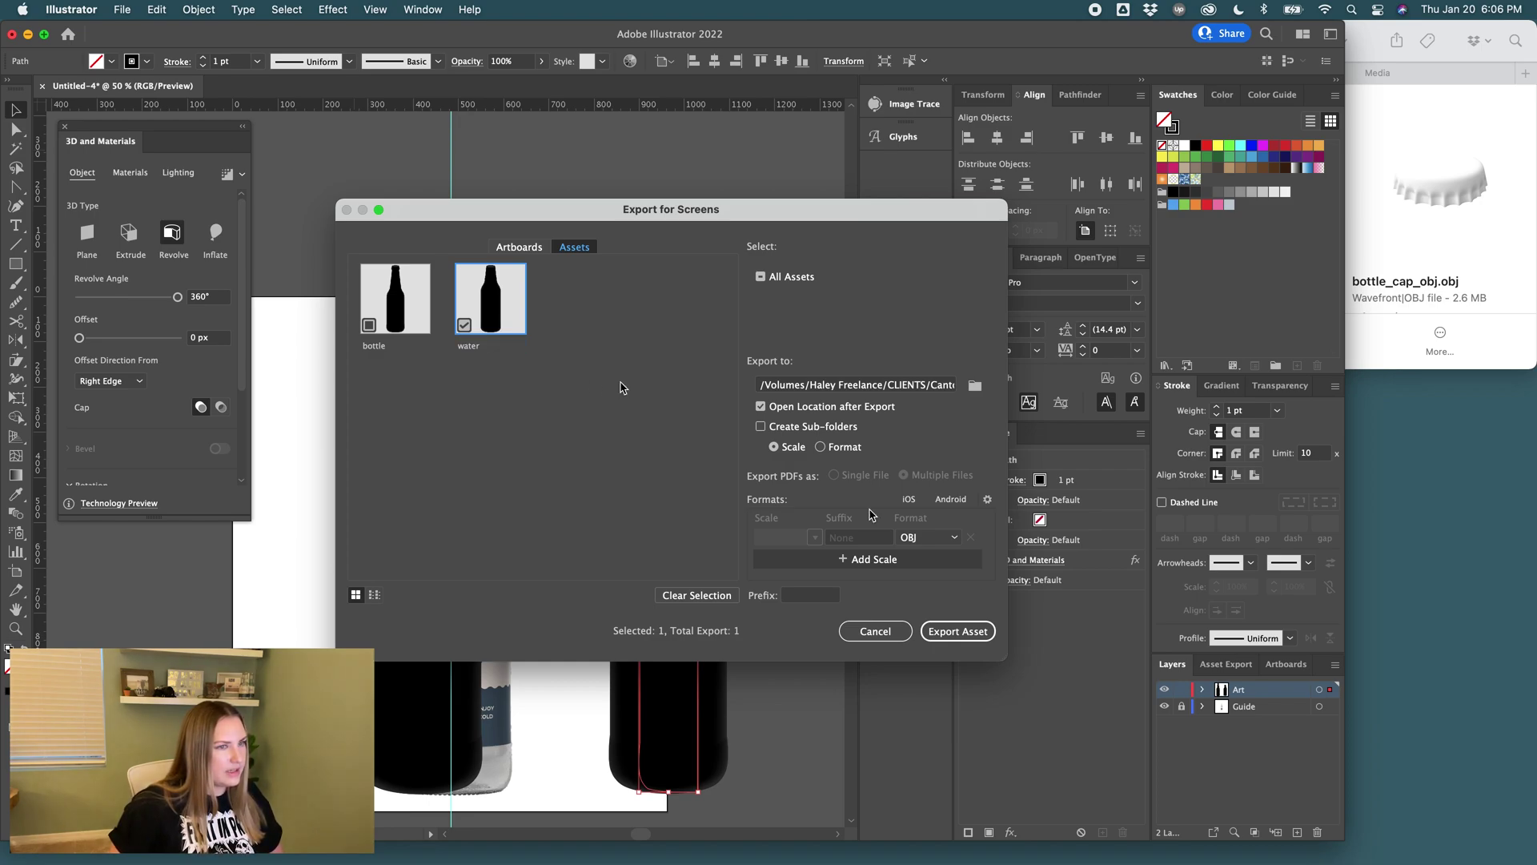
{"action": "left_click", "coordinate": [950, 637]}
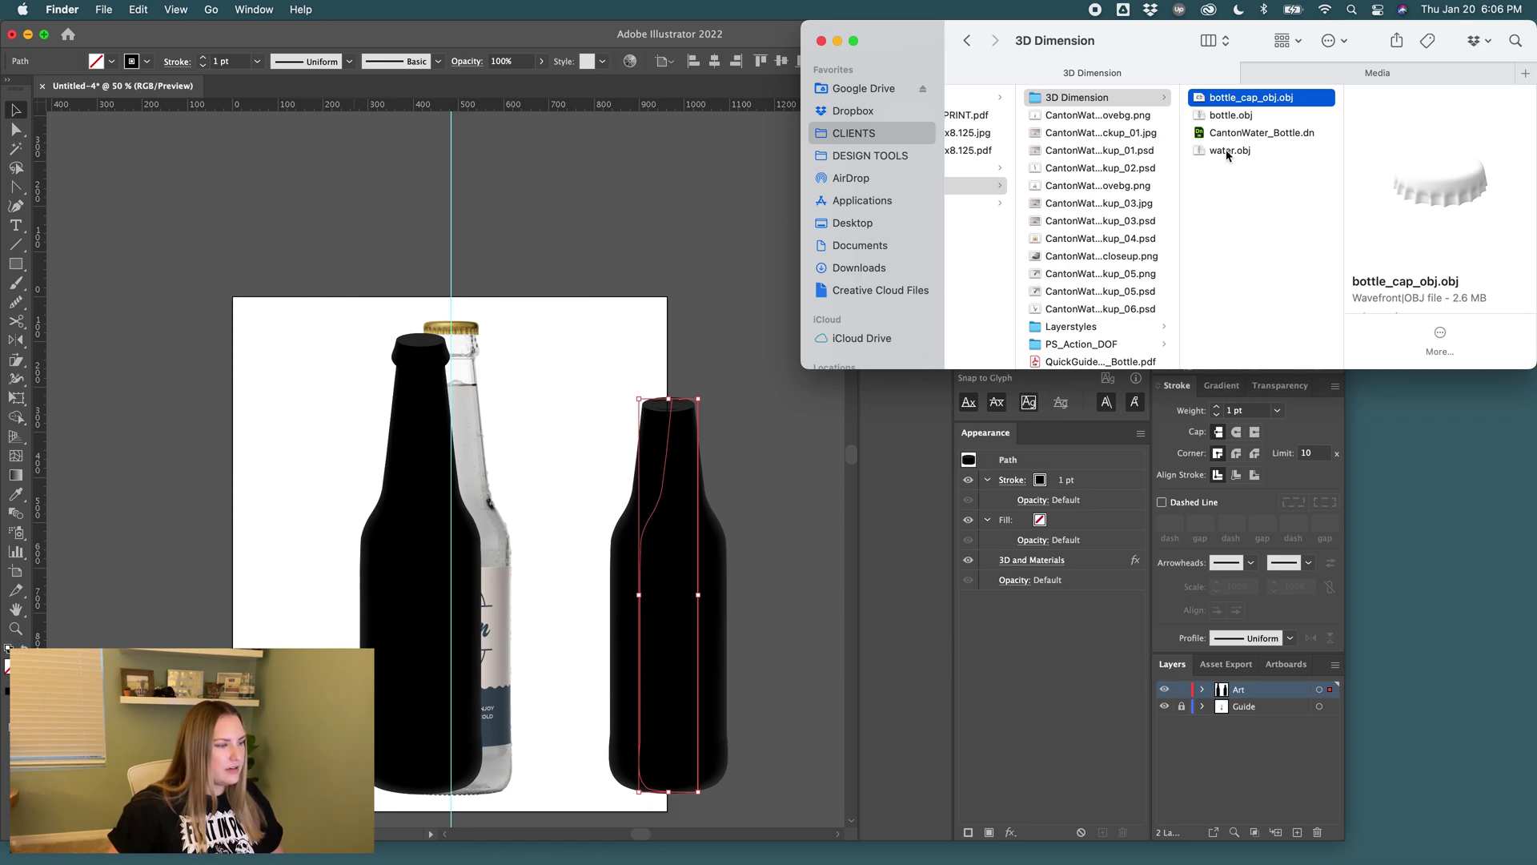
Switch to Adobe Dimension and import water.obj into the CantonWater_Bottle scene.
{"action": "left_click_drag", "start_coordinate": [1230, 153], "coordinate": [737, 154]}
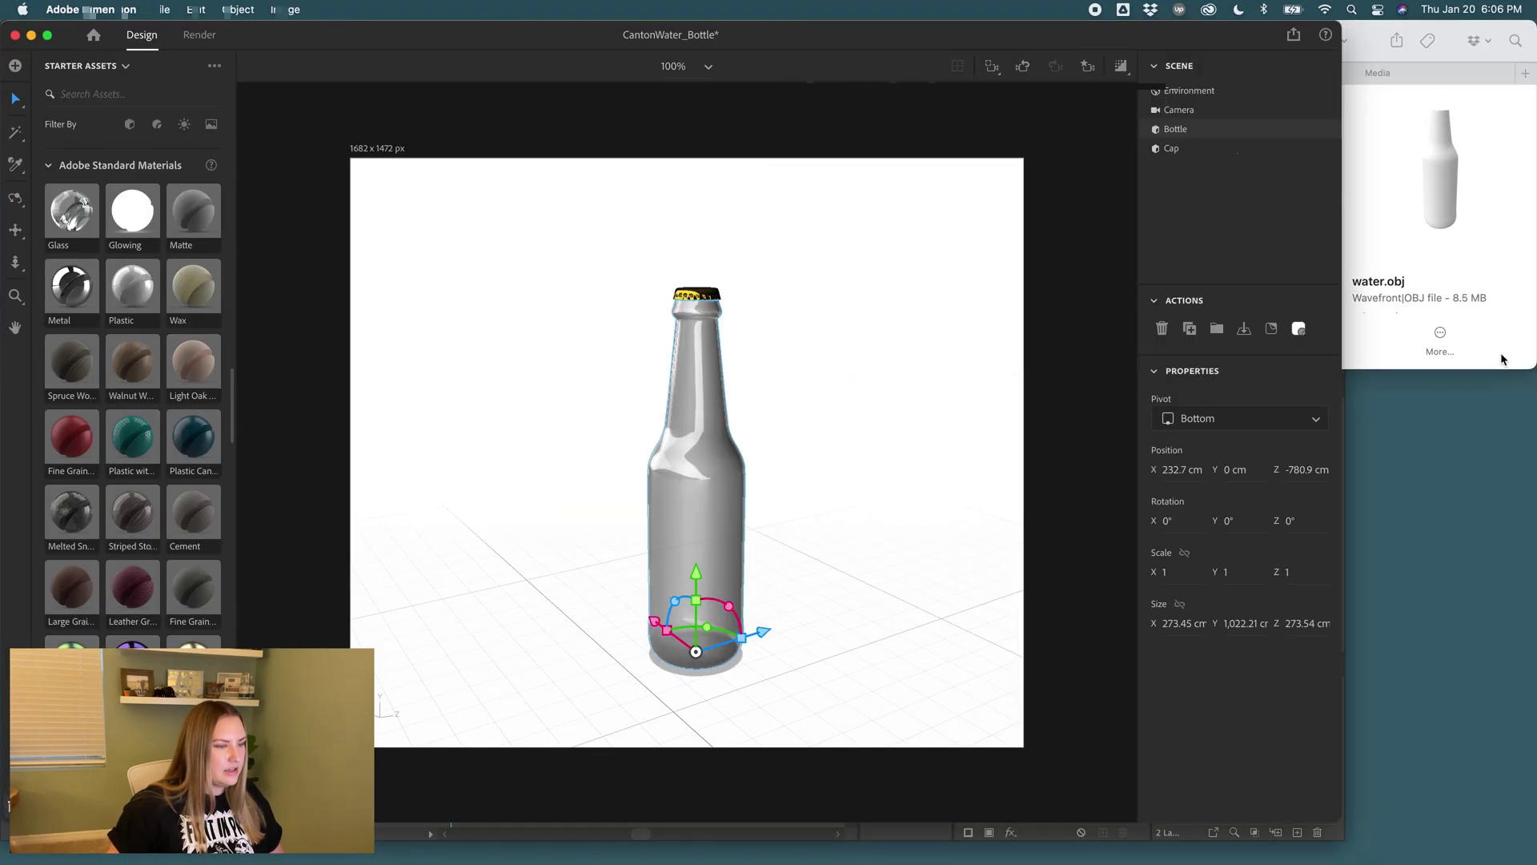
{"action": "left_click", "coordinate": [1503, 360]}
{"action": "left_click_drag", "start_coordinate": [1231, 151], "coordinate": [913, 550]}
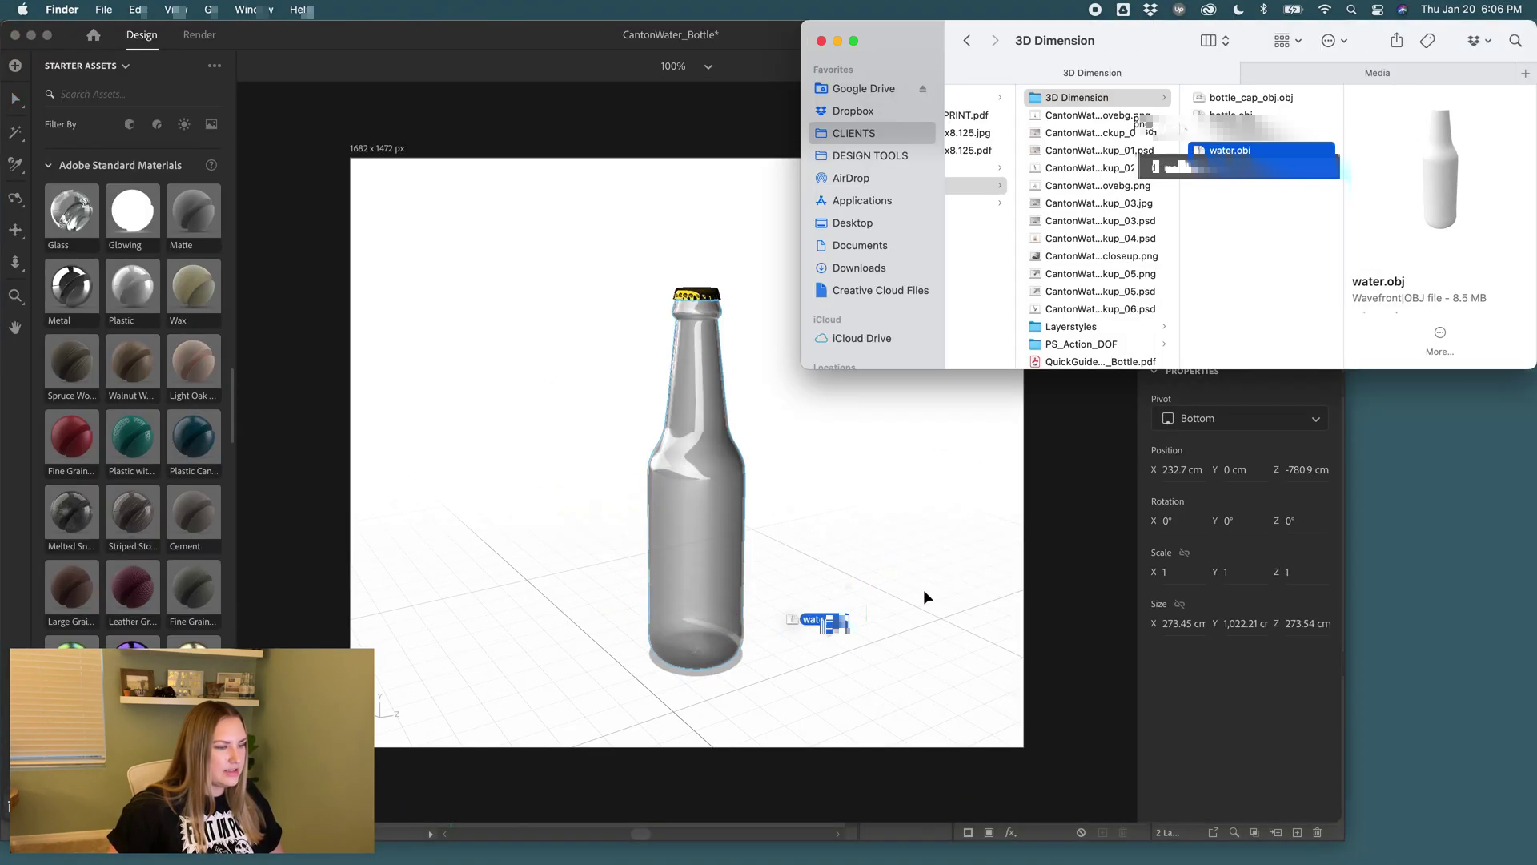
{"action": "left_click_drag", "start_coordinate": [822, 669], "coordinate": [715, 513]}
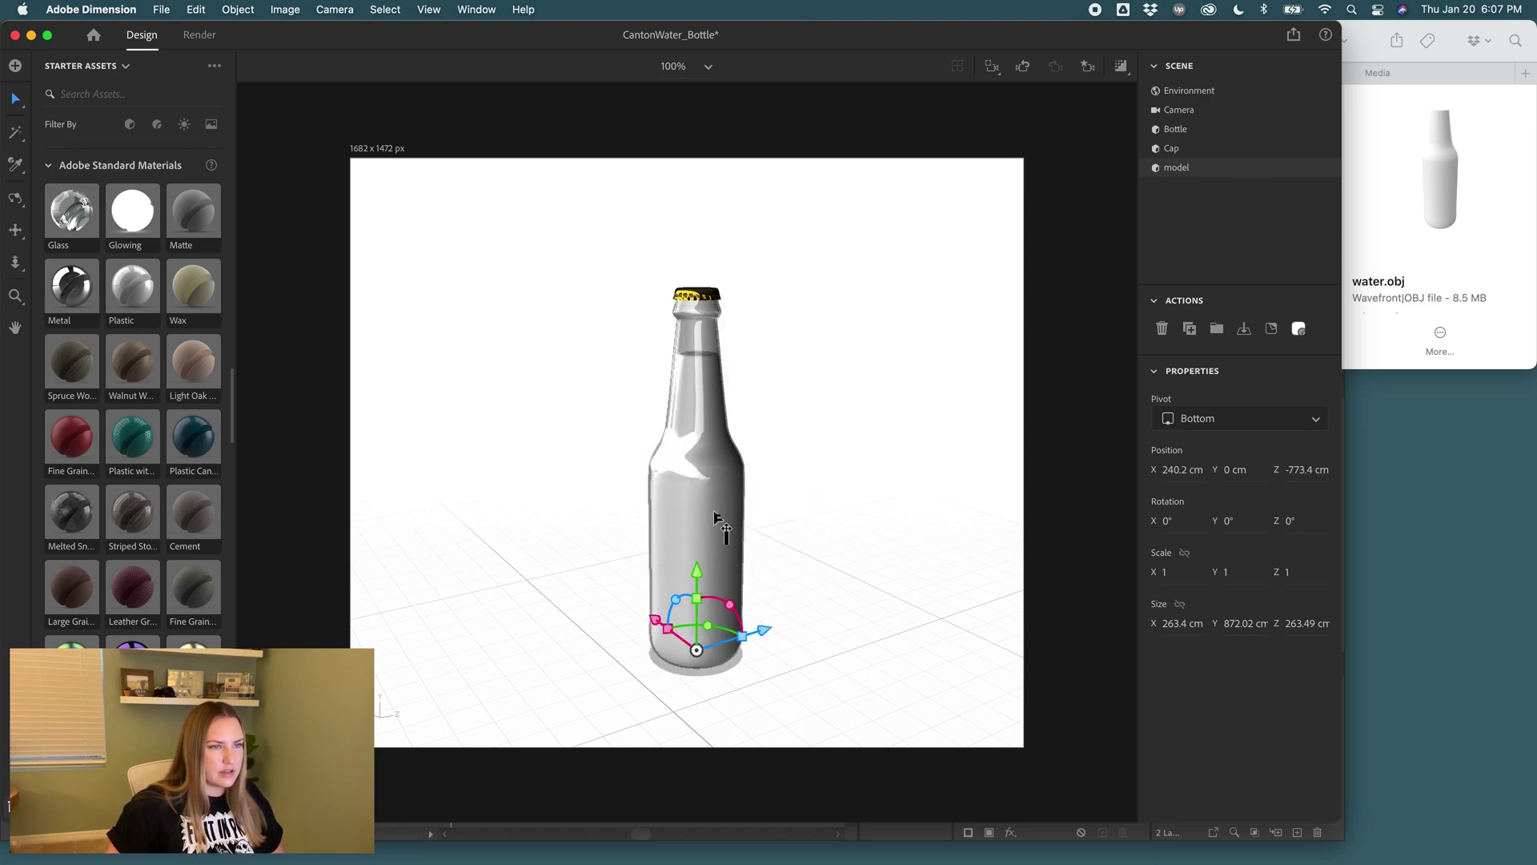
Select the bottle, cap and imported liquid model together and align them on their horizontal centers.
{"action": "left_click", "coordinate": [1191, 131]}
{"action": "left_click", "coordinate": [1194, 150]}
{"action": "left_click", "coordinate": [1201, 168]}
{"action": "left_click", "coordinate": [1202, 131]}
{"action": "left_click", "coordinate": [1208, 150]}
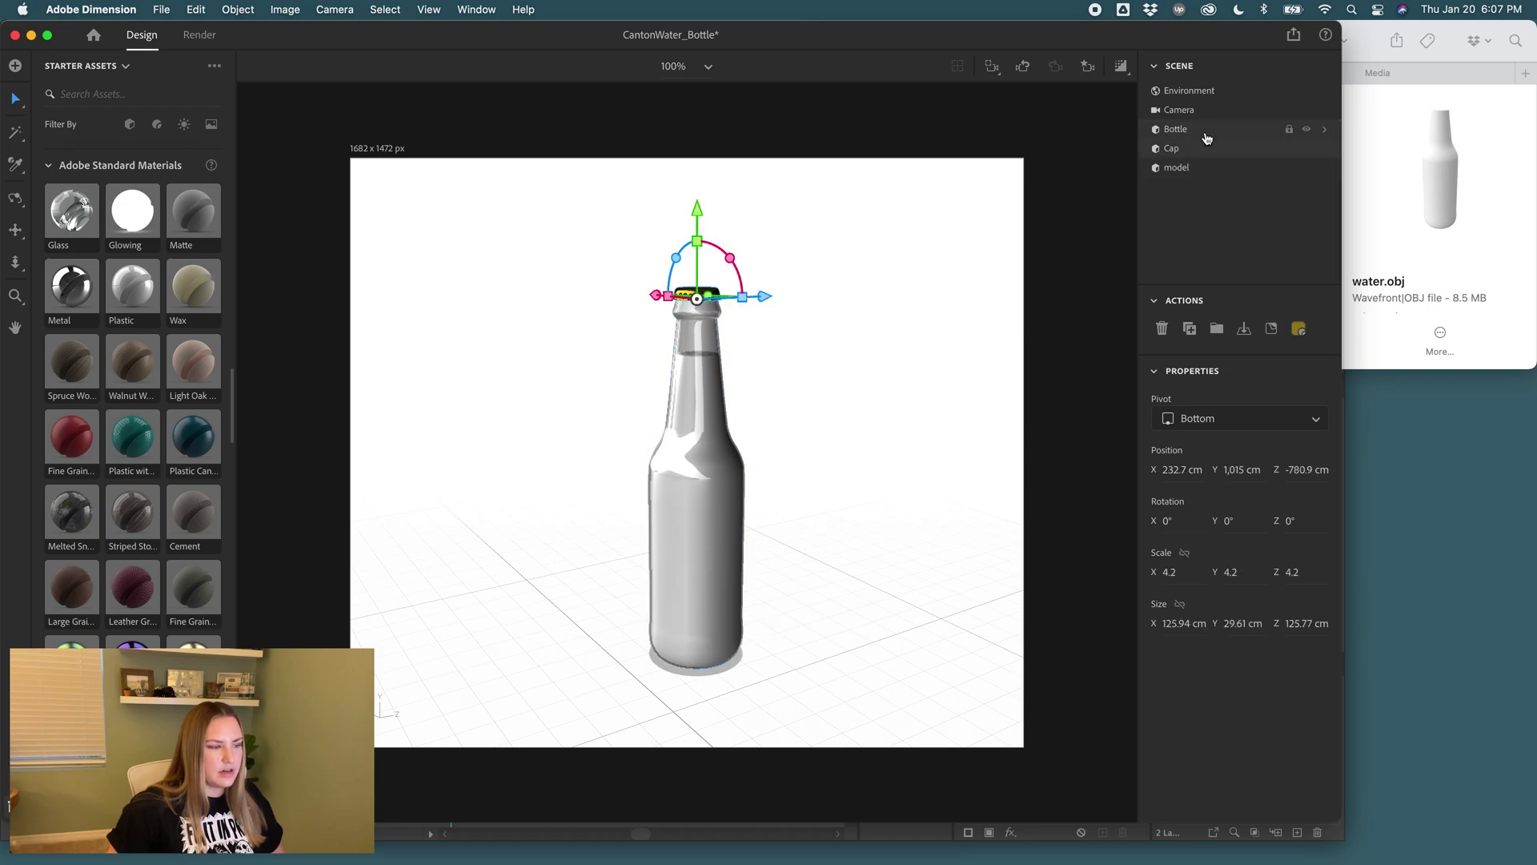
{"action": "left_click", "coordinate": [1208, 170]}
{"action": "left_click", "coordinate": [1207, 174], "text": "shift"}
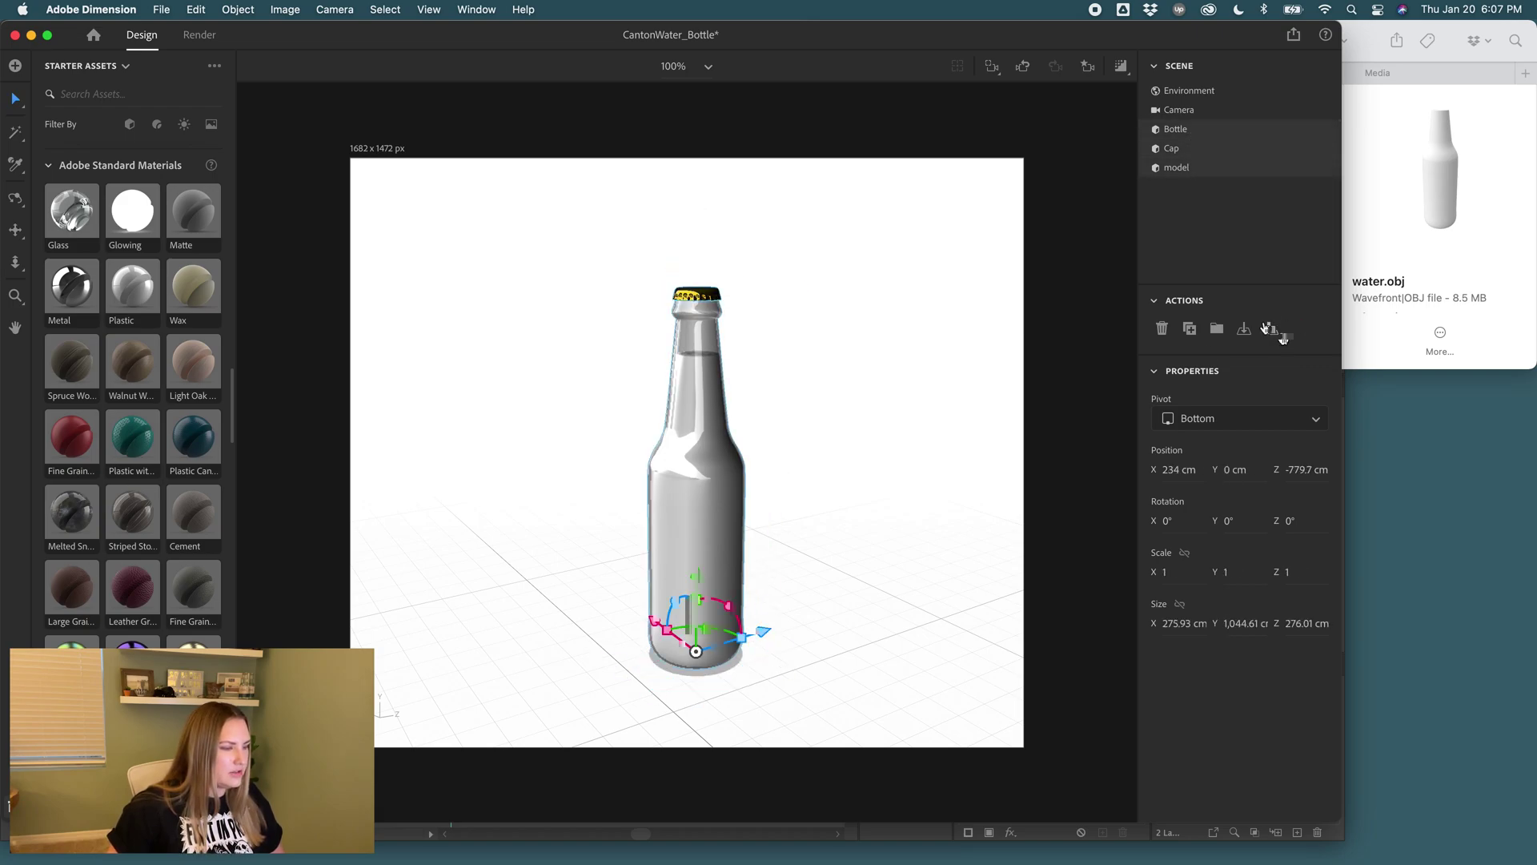
{"action": "left_click", "coordinate": [1271, 329]}
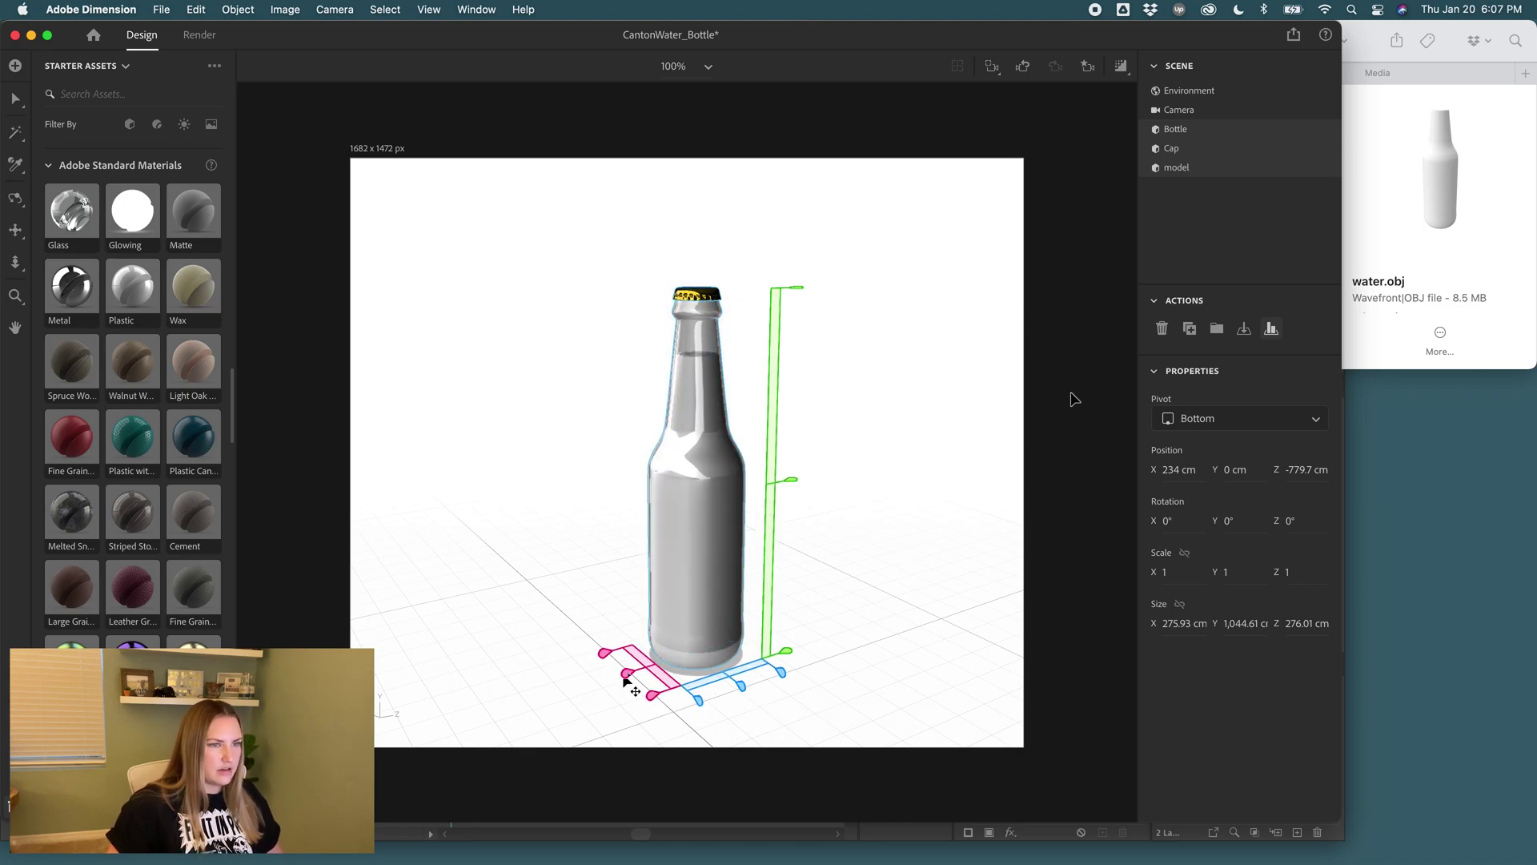
Rename the imported liquid model as Water in the scene.
{"action": "double_click", "coordinate": [1192, 169]}
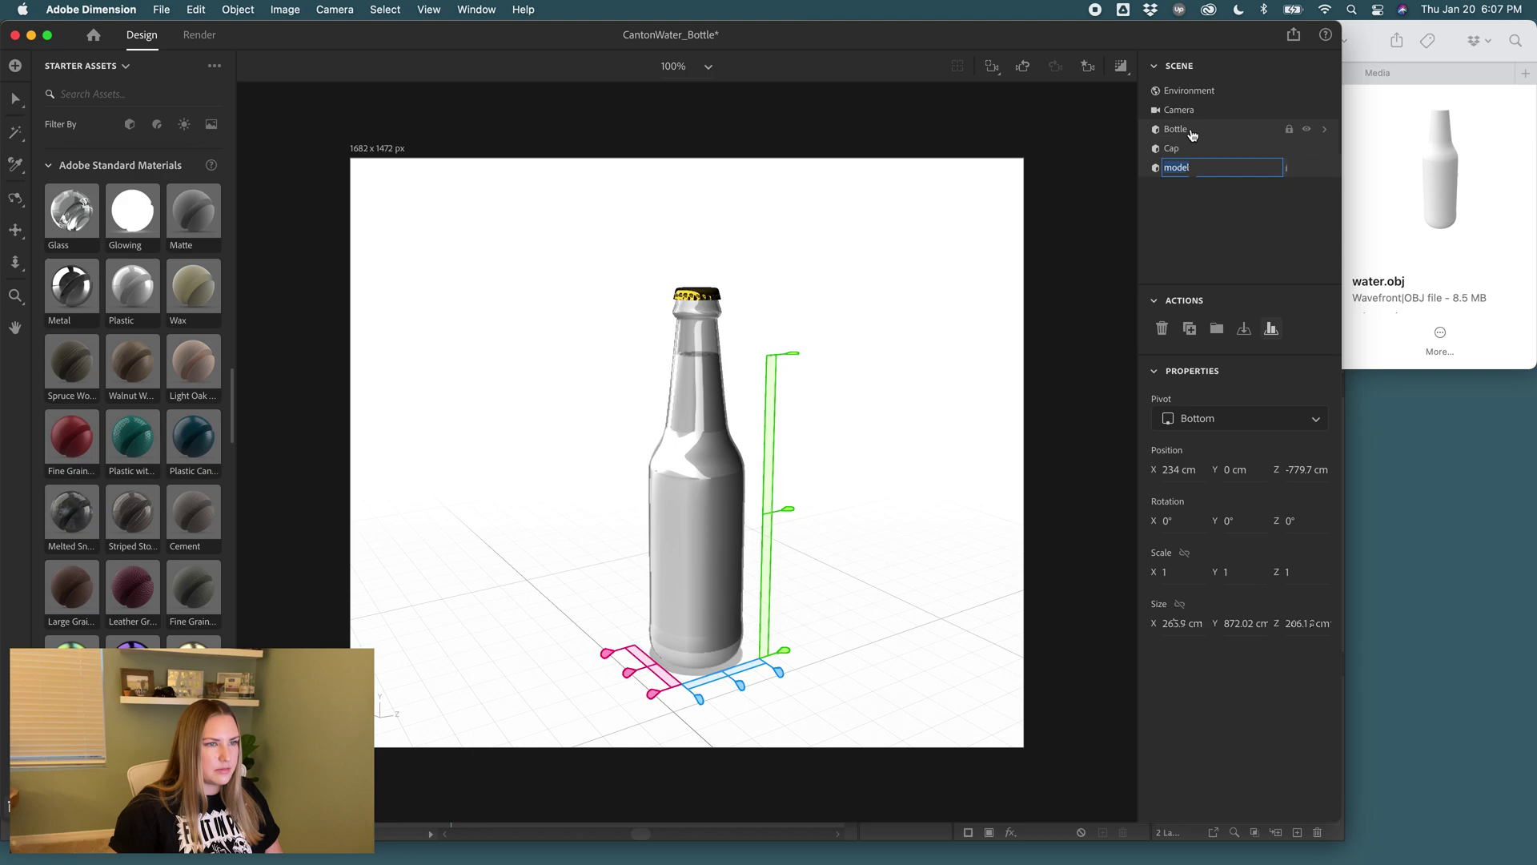
{"action": "type", "text": "water"}
{"action": "left_click", "coordinate": [1167, 172]}
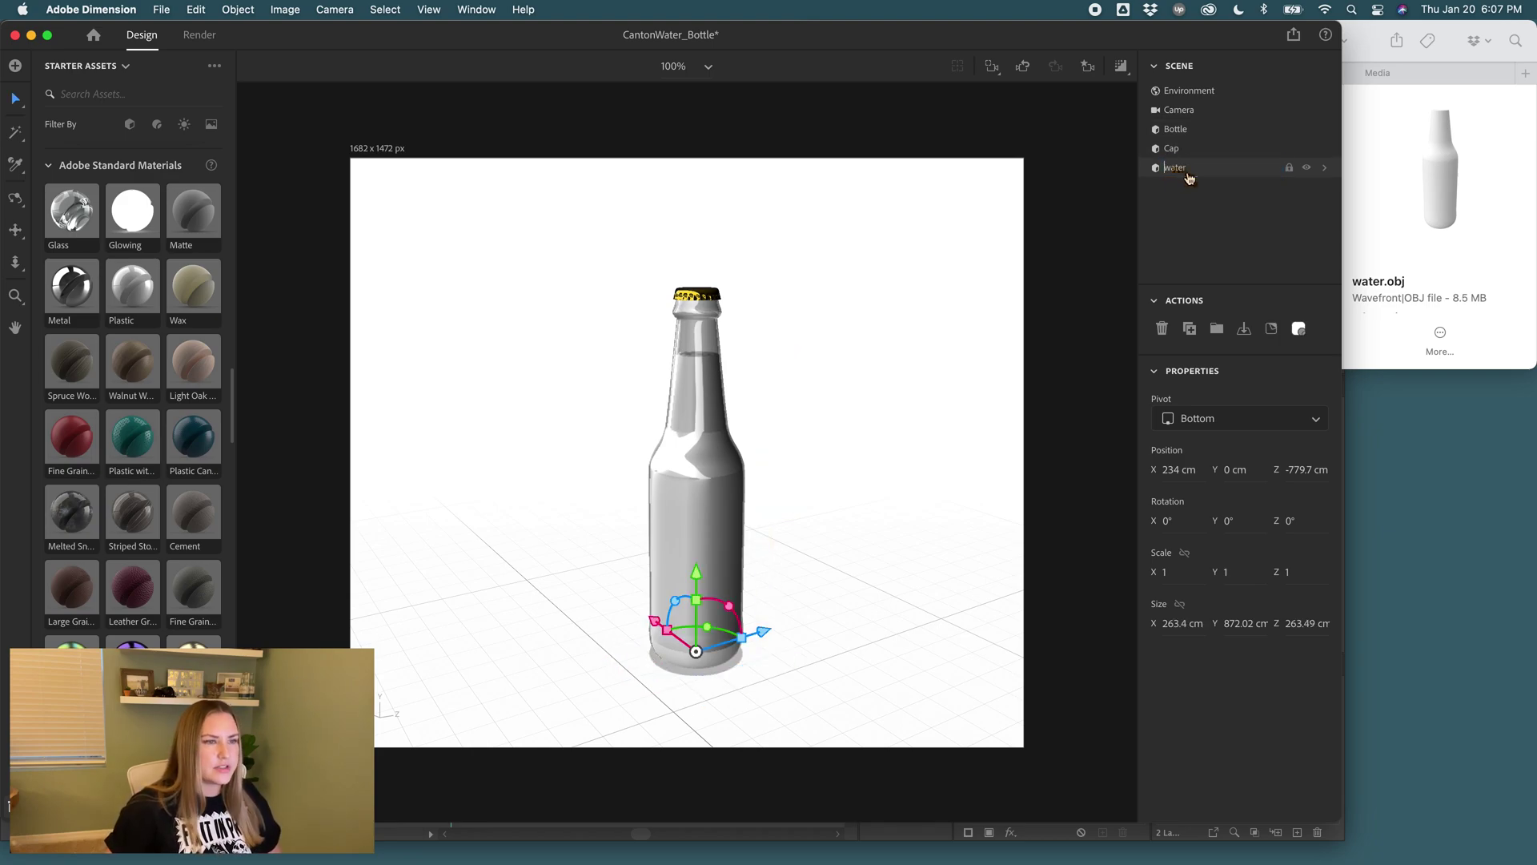
{"action": "type", "text": "W"}
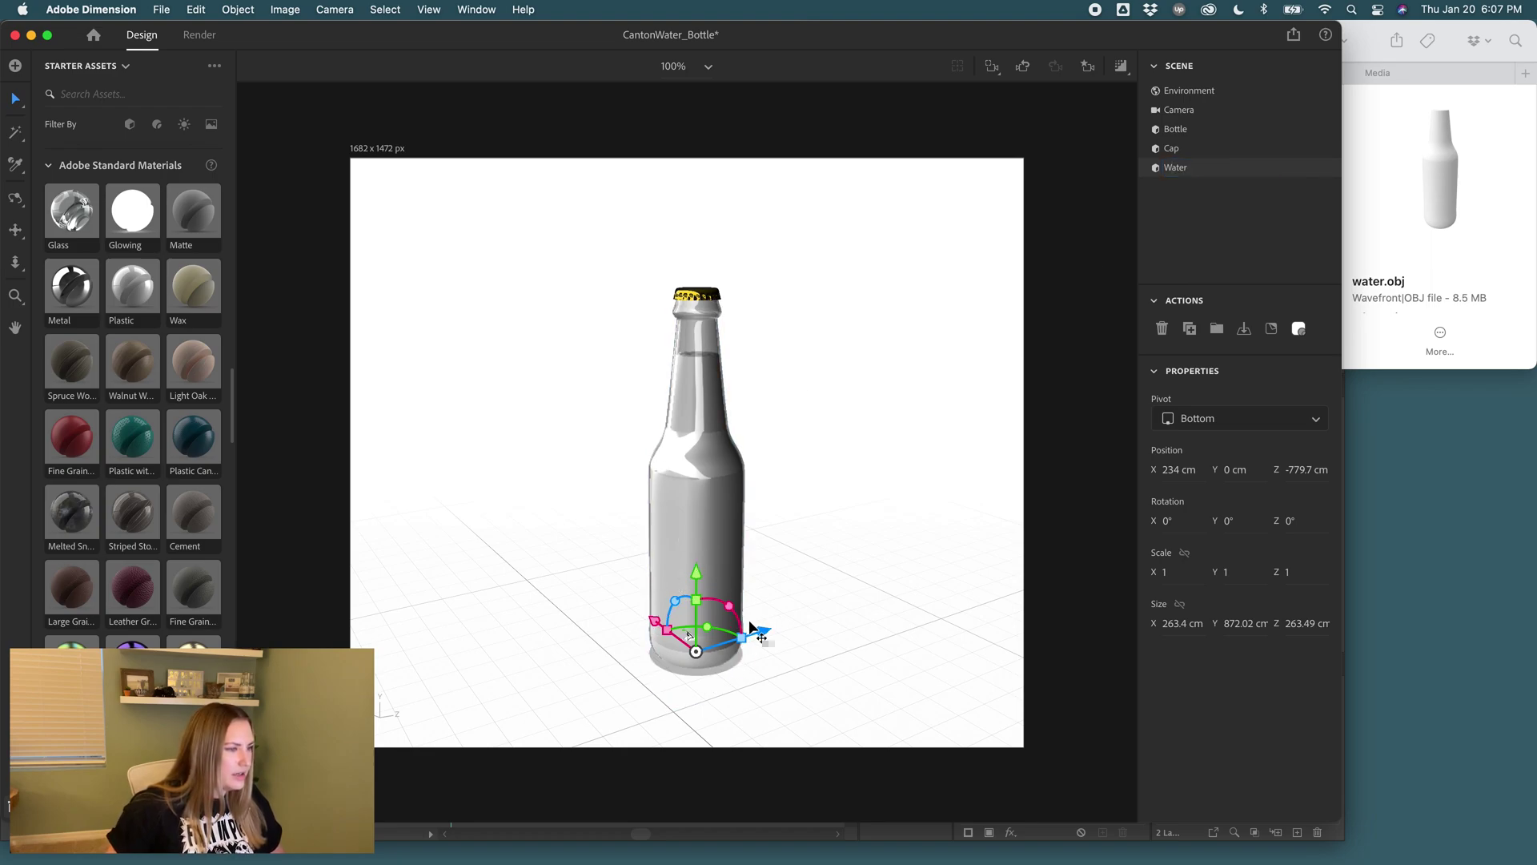
Examine up close how the liquid sits inside the bottle, from the neck down to the base.
{"action": "scroll", "coordinate": [690, 635], "scroll_direction": "down", "scroll_amount": 1}
{"action": "scroll", "coordinate": [688, 635], "scroll_direction": "up", "scroll_amount": 1}
{"action": "scroll", "coordinate": [690, 638], "scroll_direction": "down", "scroll_amount": 1}
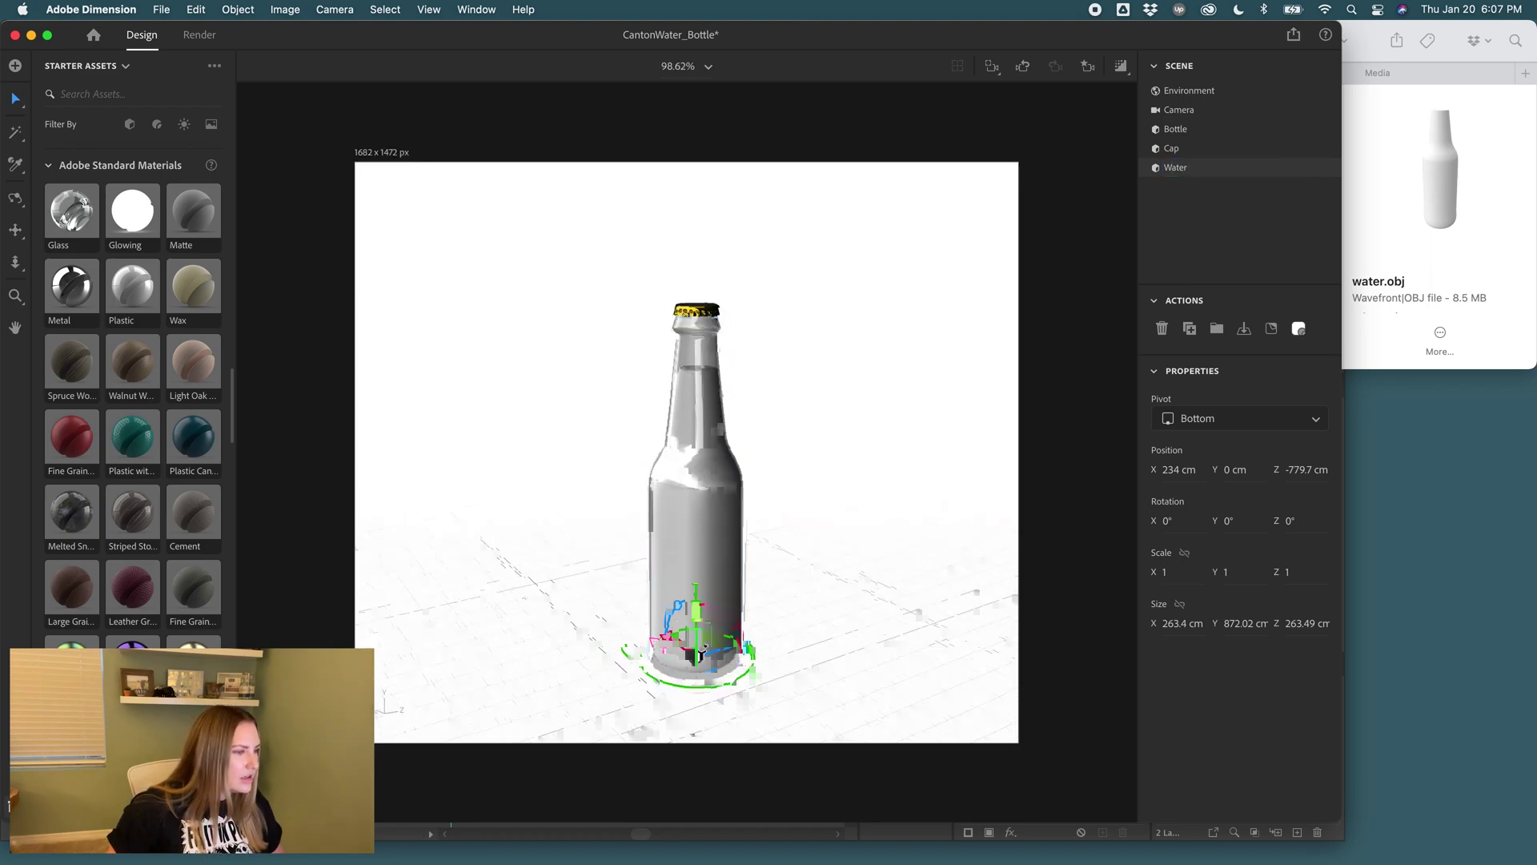
{"action": "scroll", "coordinate": [695, 646], "scroll_direction": "up", "scroll_amount": 5}
{"action": "scroll", "coordinate": [691, 433], "scroll_direction": "down", "scroll_amount": 1}
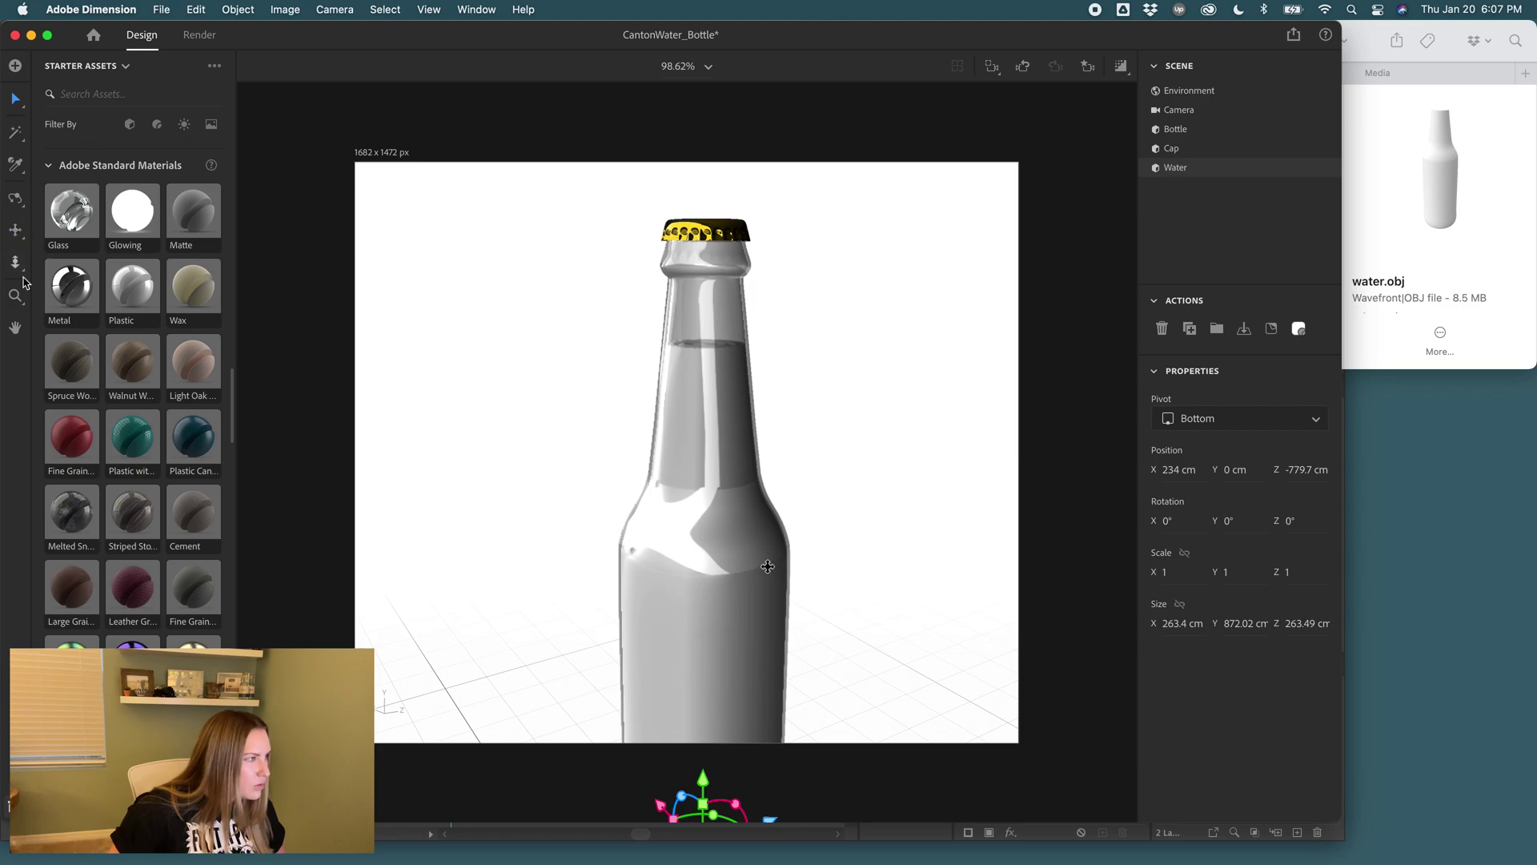
{"action": "left_click", "coordinate": [15, 230]}
{"action": "left_click_drag", "start_coordinate": [834, 586], "coordinate": [899, 298]}
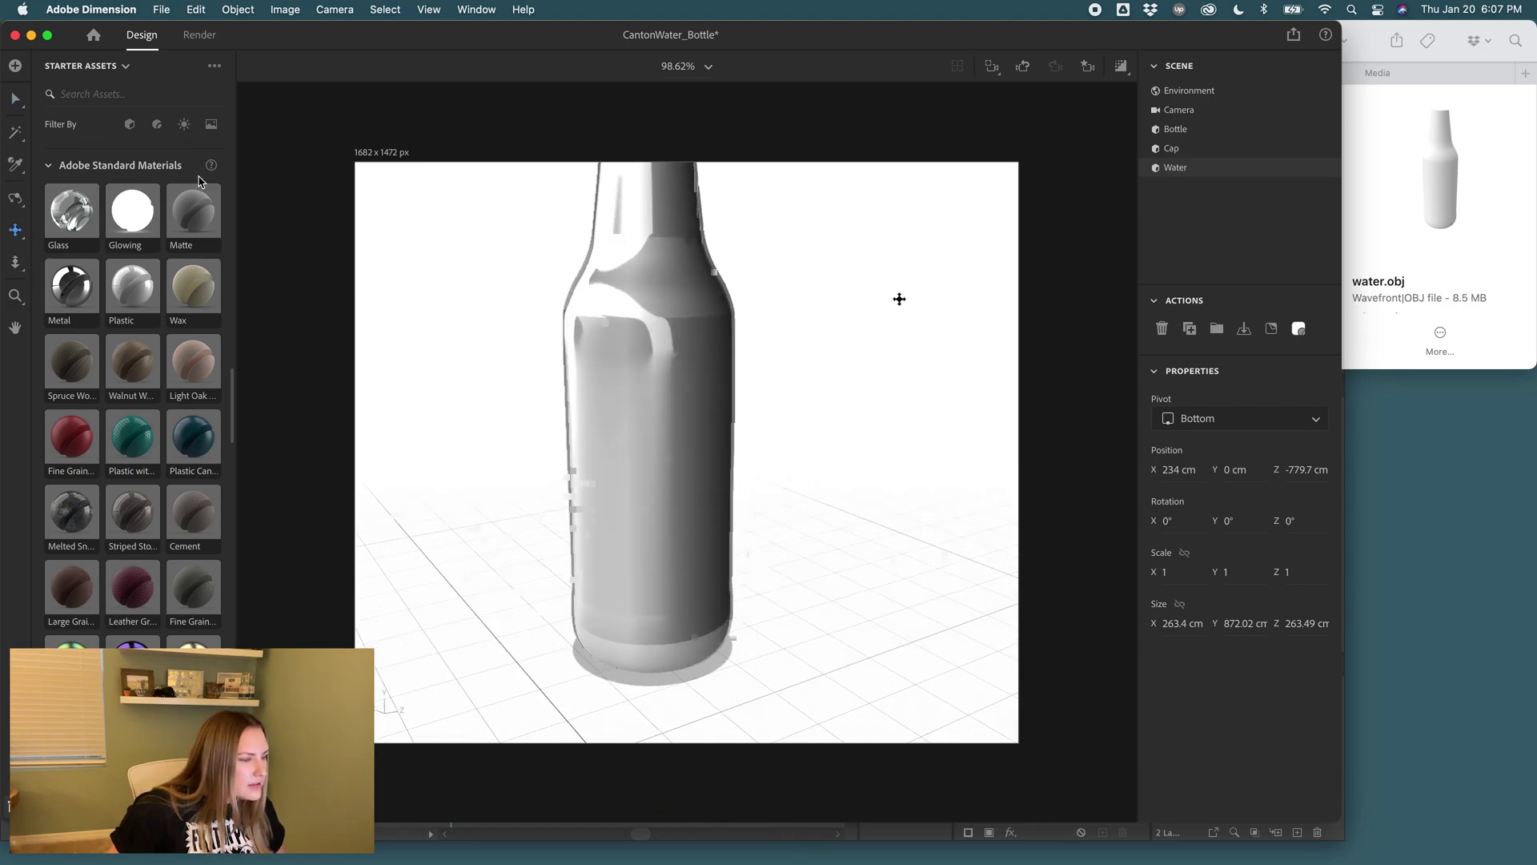
{"action": "left_click", "coordinate": [16, 98]}
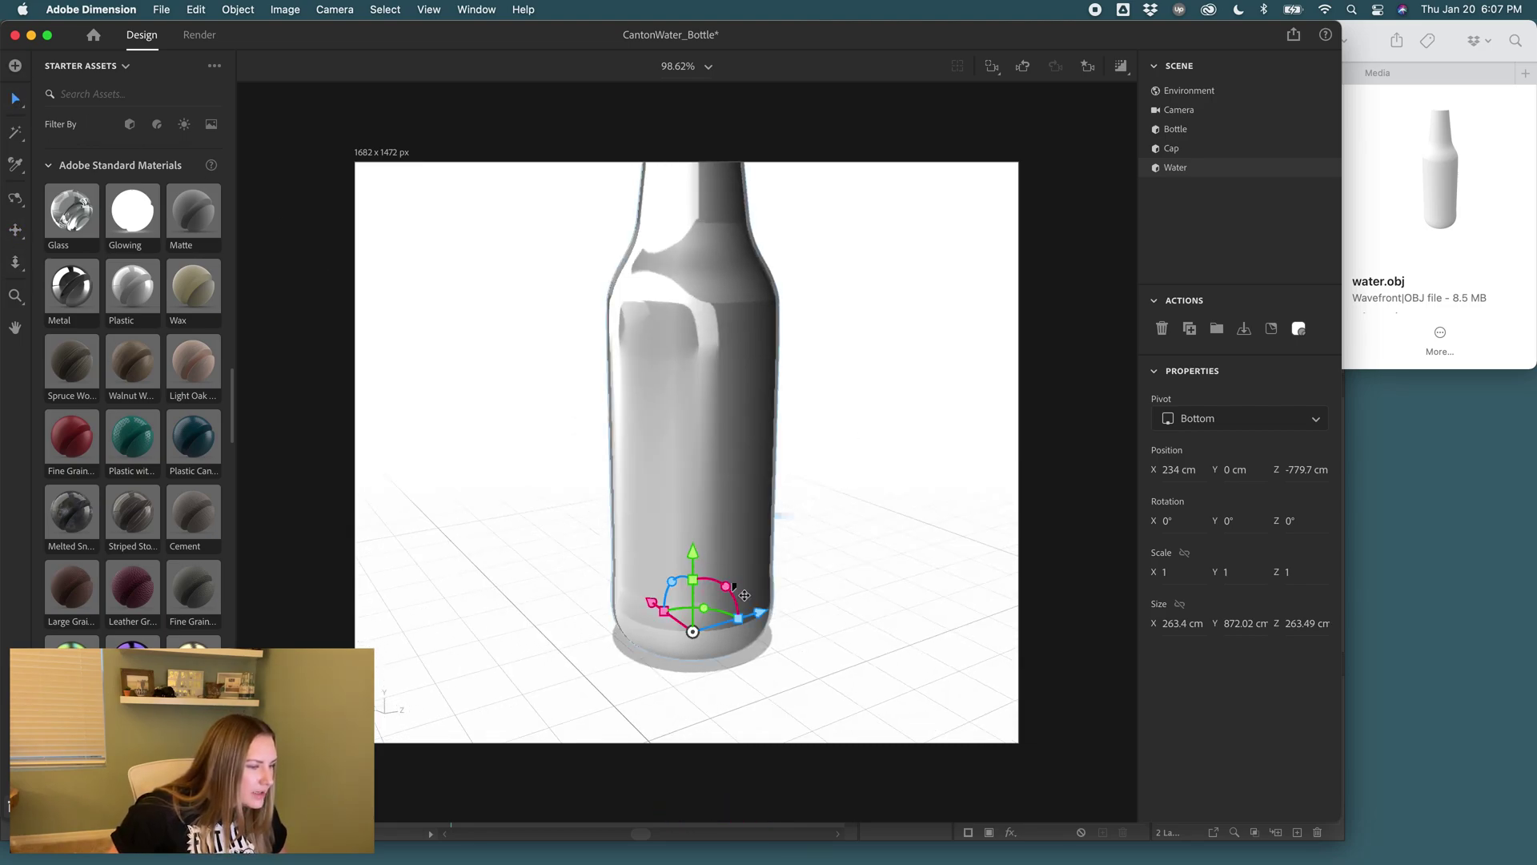
{"action": "left_click_drag", "start_coordinate": [693, 545], "coordinate": [693, 558]}
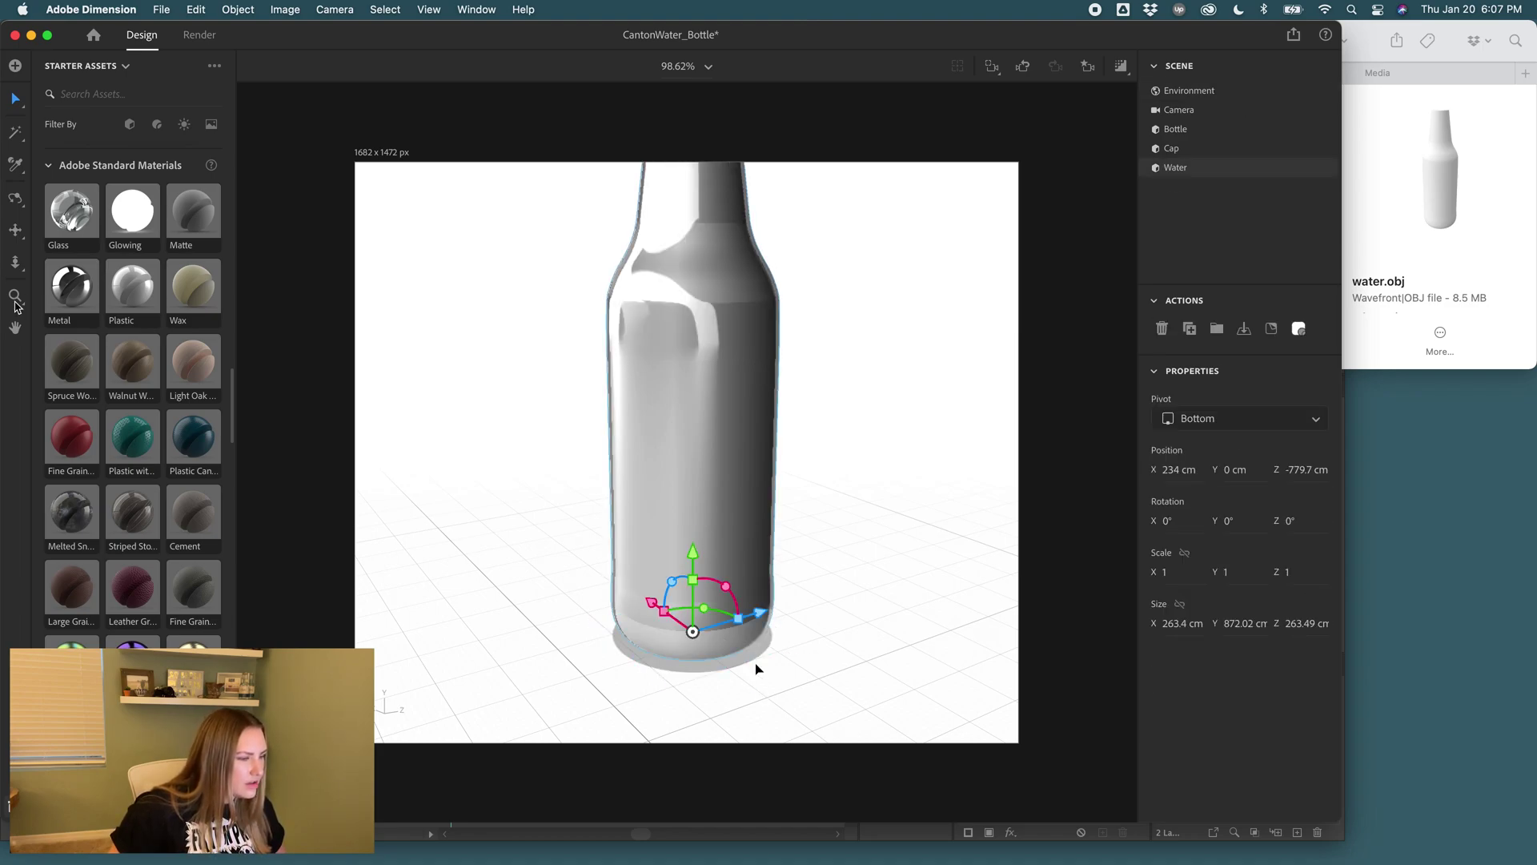
Try to raise the bottle and the liquid together to a Y position of about 16 cm.
{"action": "left_click", "coordinate": [745, 633], "text": "shift"}
{"action": "left_click", "coordinate": [15, 198]}
{"action": "left_click_drag", "start_coordinate": [906, 675], "coordinate": [851, 569]}
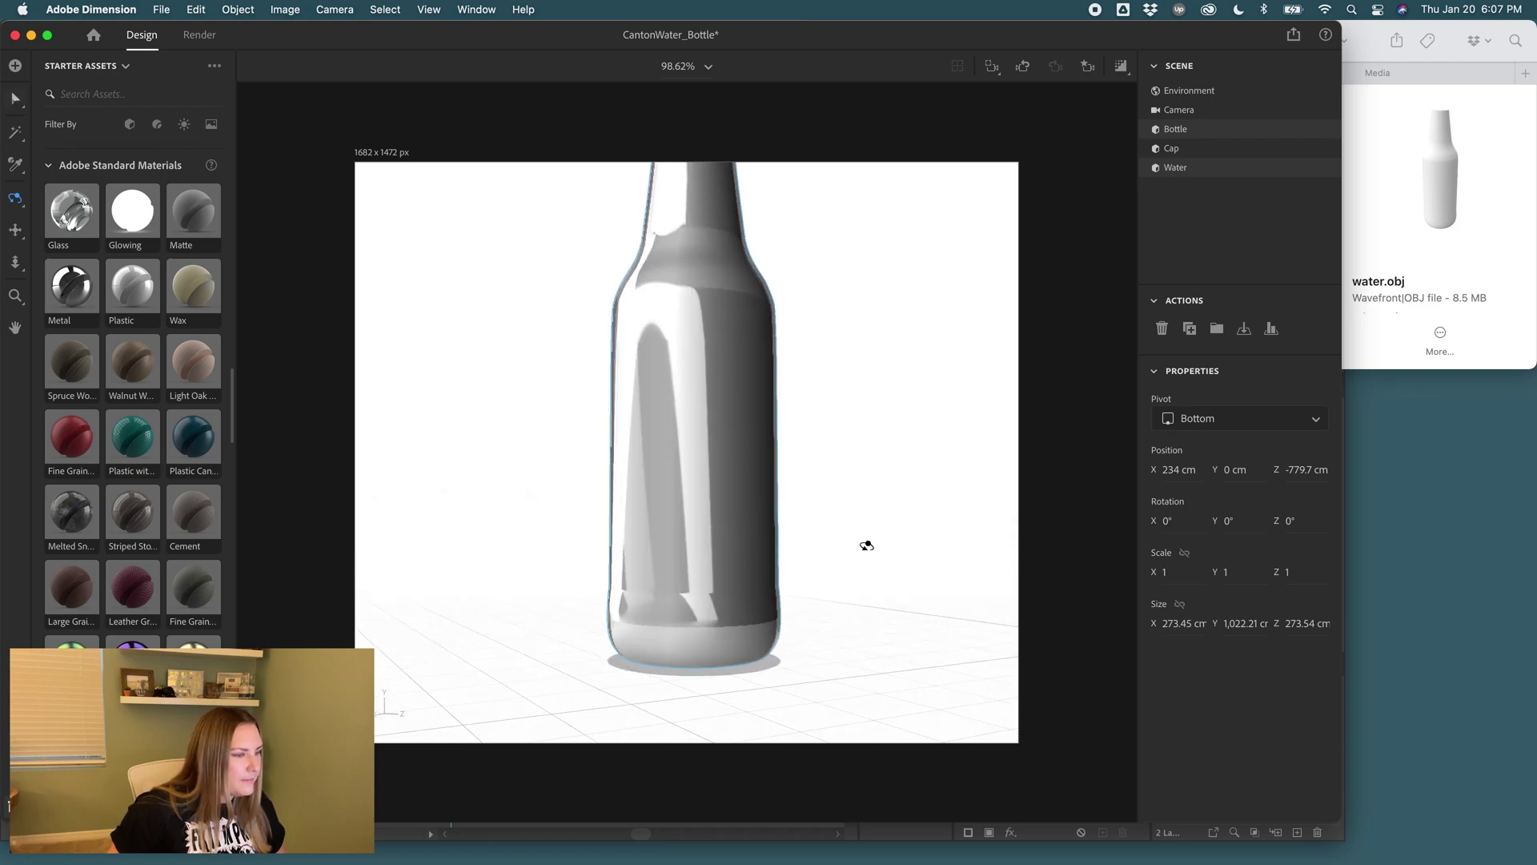
{"action": "left_click", "coordinate": [16, 98]}
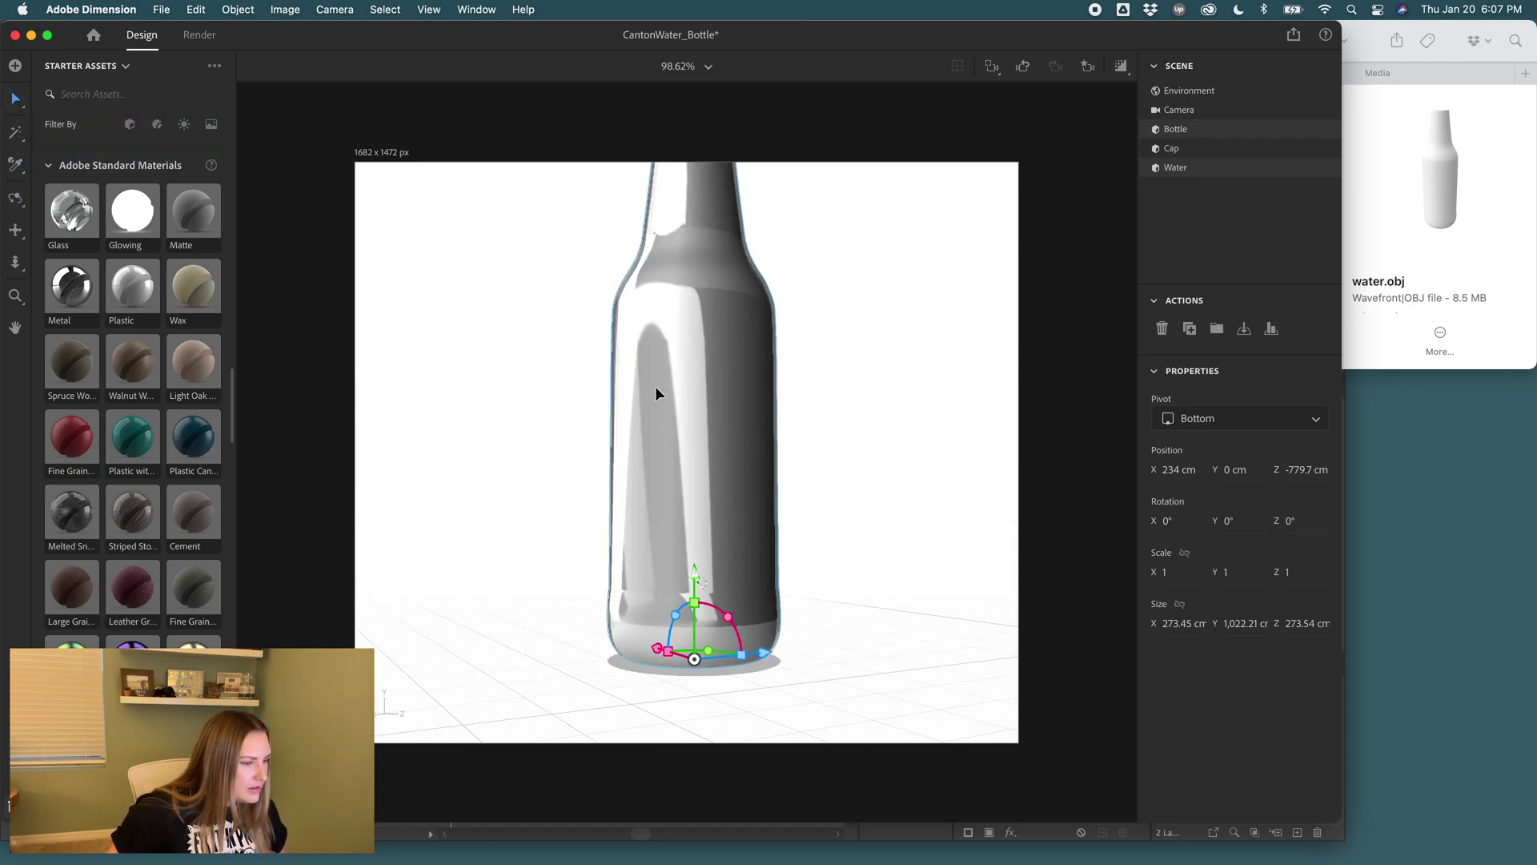
{"action": "scroll", "coordinate": [705, 678], "scroll_direction": "up", "scroll_amount": 4}
{"action": "scroll", "coordinate": [705, 677], "scroll_direction": "down", "scroll_amount": 2}
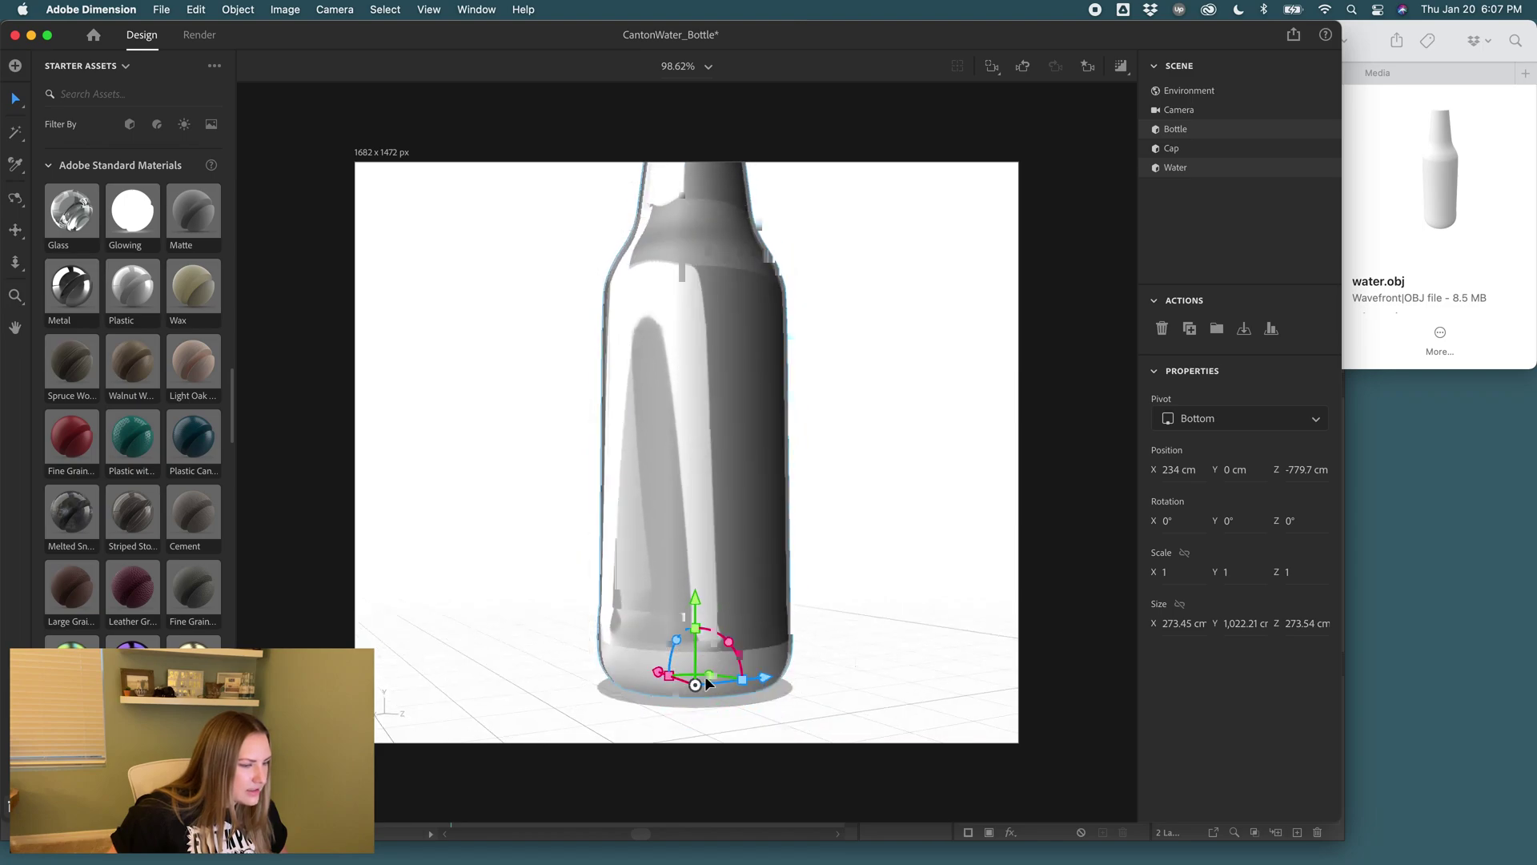
{"action": "scroll", "coordinate": [704, 681], "scroll_direction": "up", "scroll_amount": 2}
{"action": "left_click", "coordinate": [693, 630]}
{"action": "left_click_drag", "start_coordinate": [695, 628], "coordinate": [694, 618]}
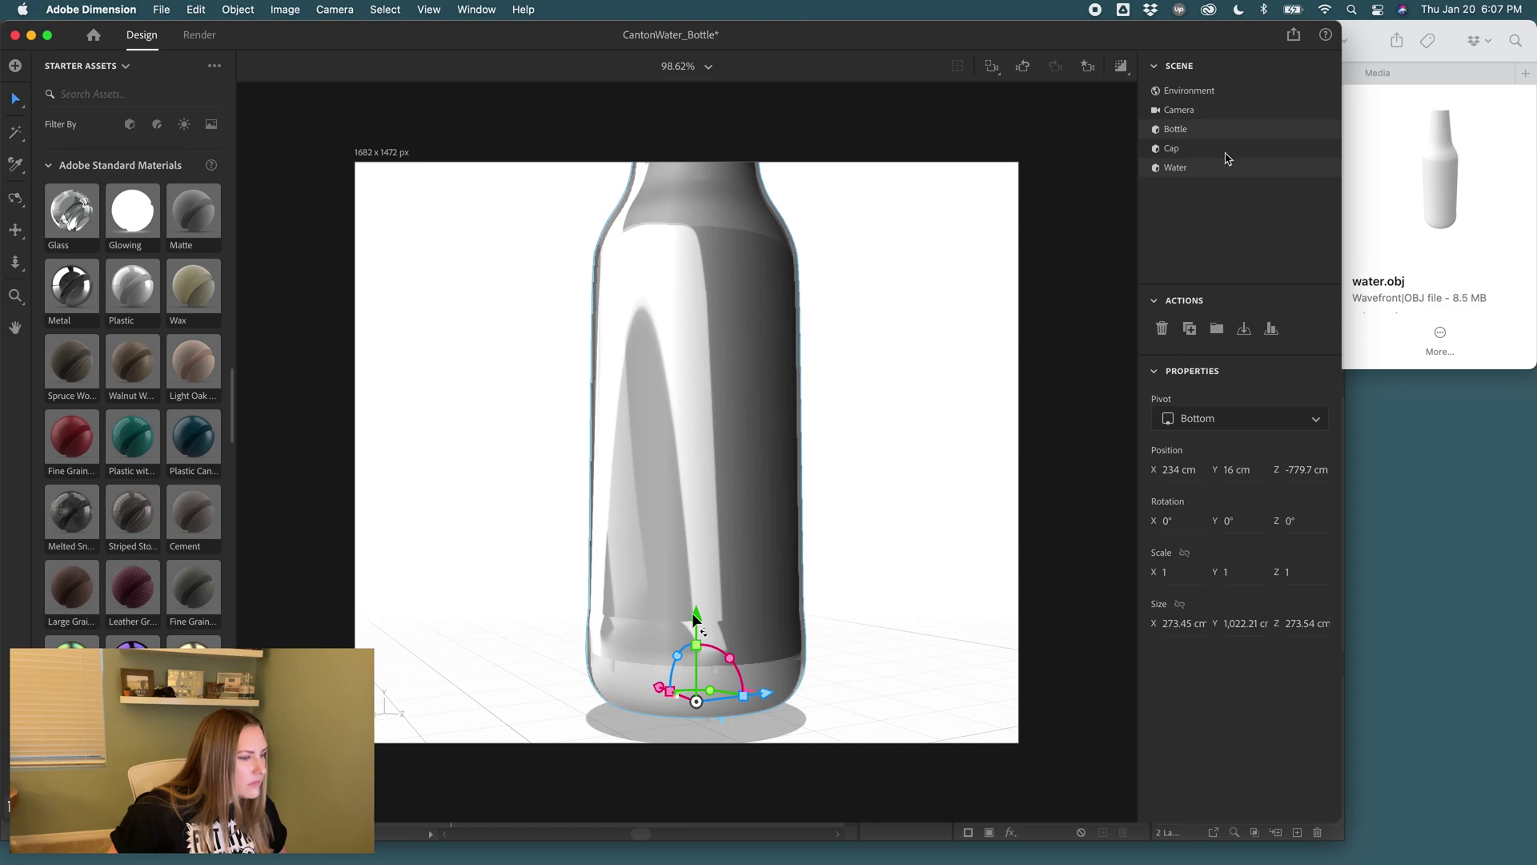
Raise only the Water model inside the bottle to a Y position of 5.9 cm.
{"action": "left_click", "coordinate": [1203, 168]}
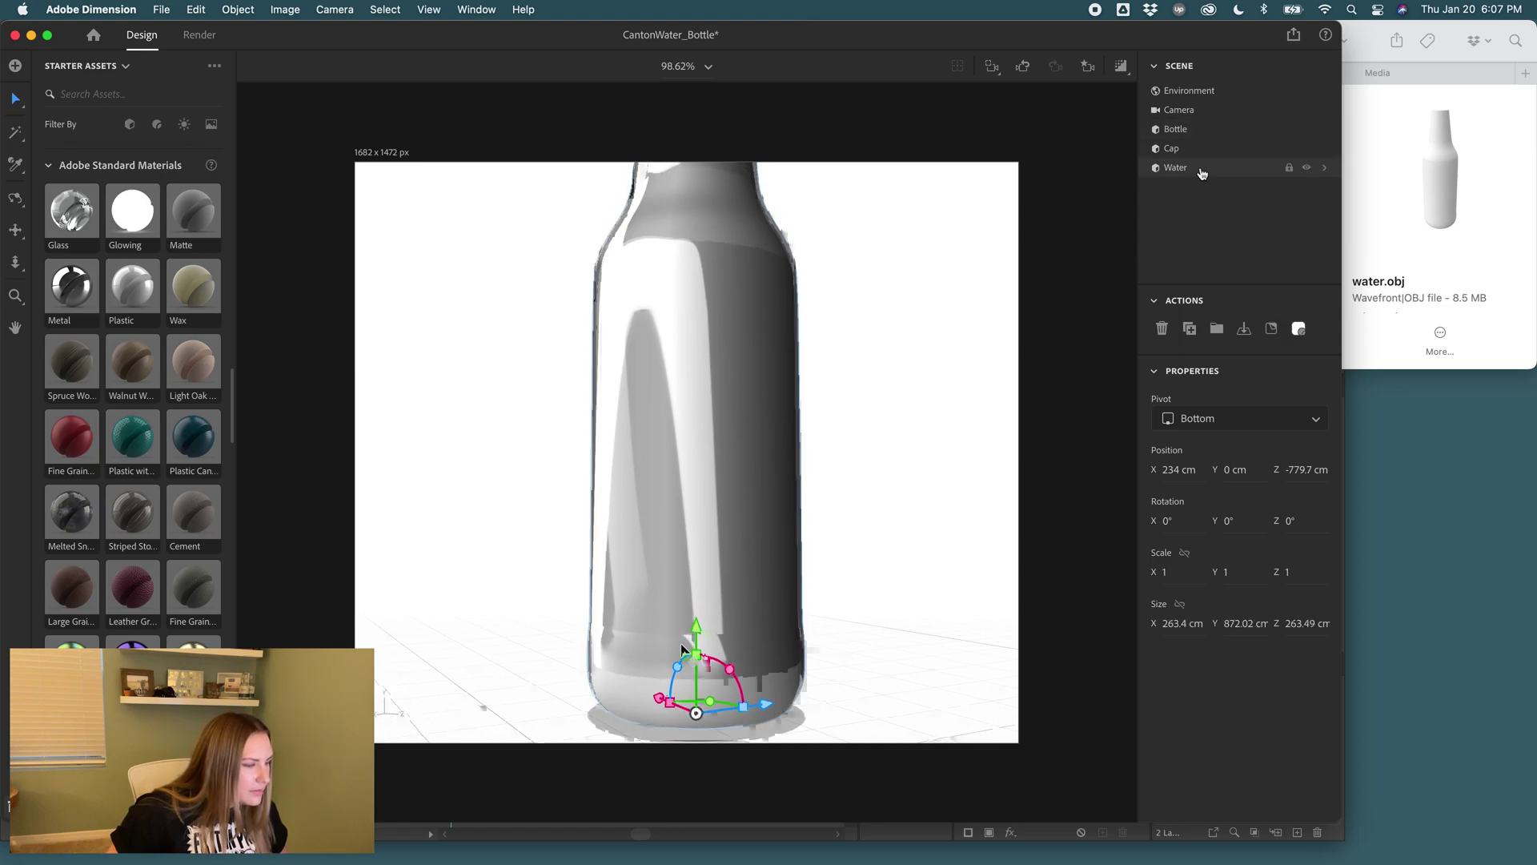
{"action": "left_click_drag", "start_coordinate": [696, 633], "coordinate": [696, 623]}
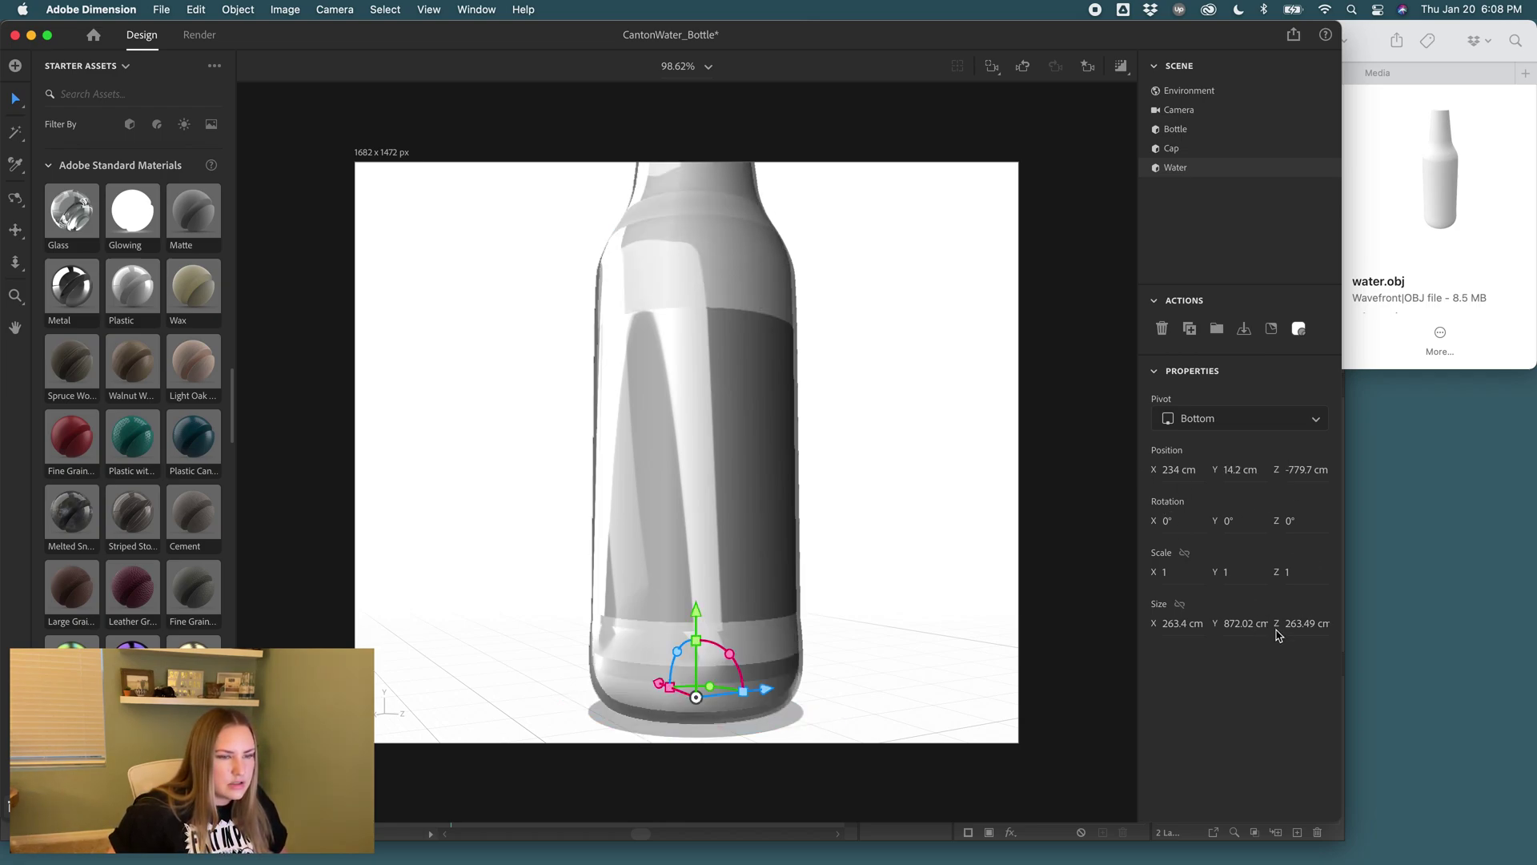
{"action": "left_click_drag", "start_coordinate": [1240, 471], "coordinate": [1239, 532]}
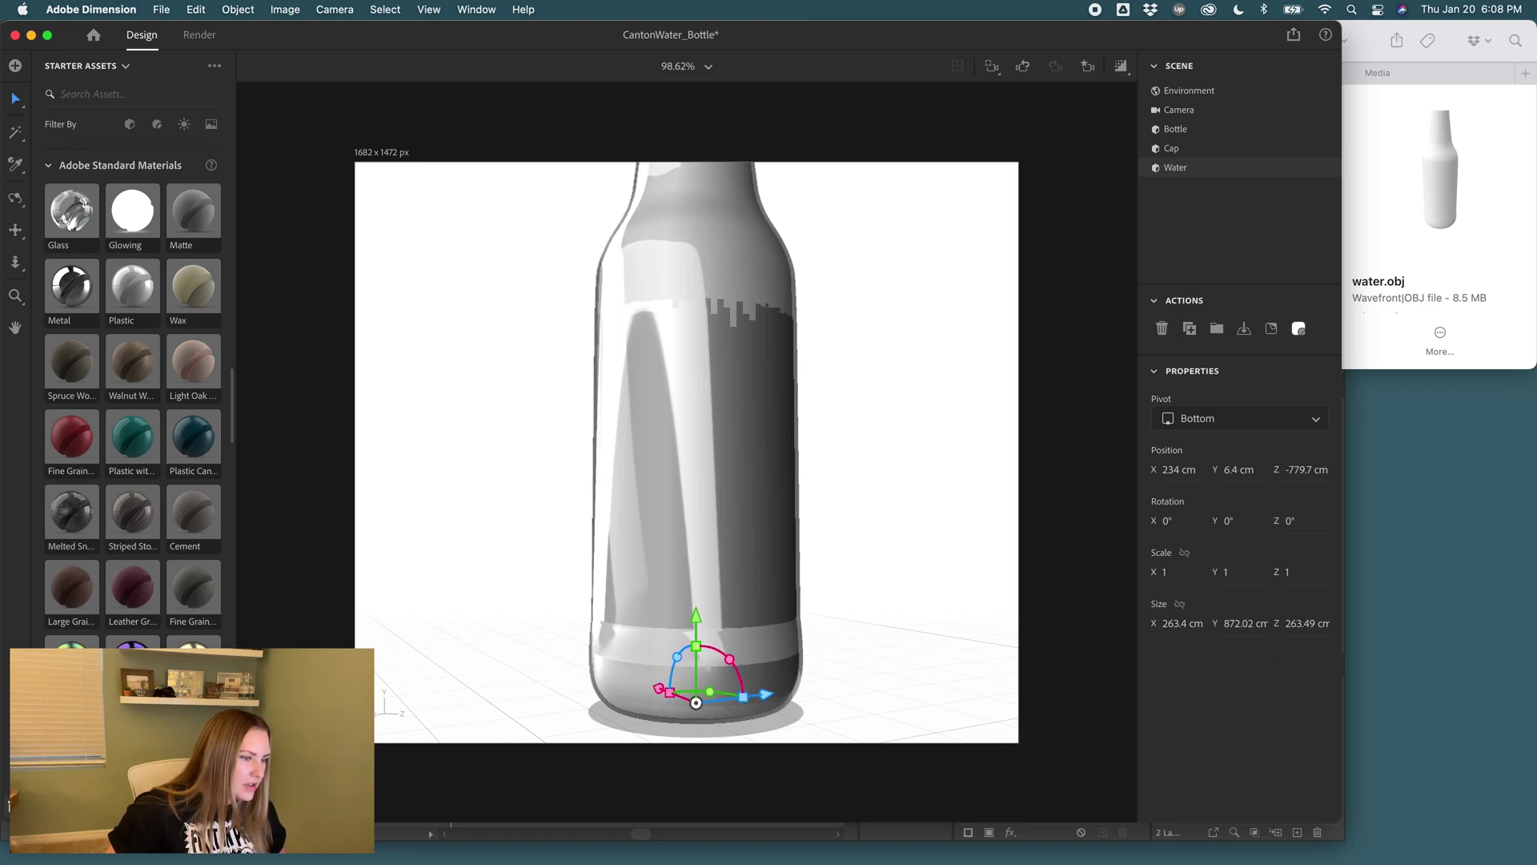
{"action": "left_click_drag", "start_coordinate": [1187, 470], "coordinate": [1186, 469]}
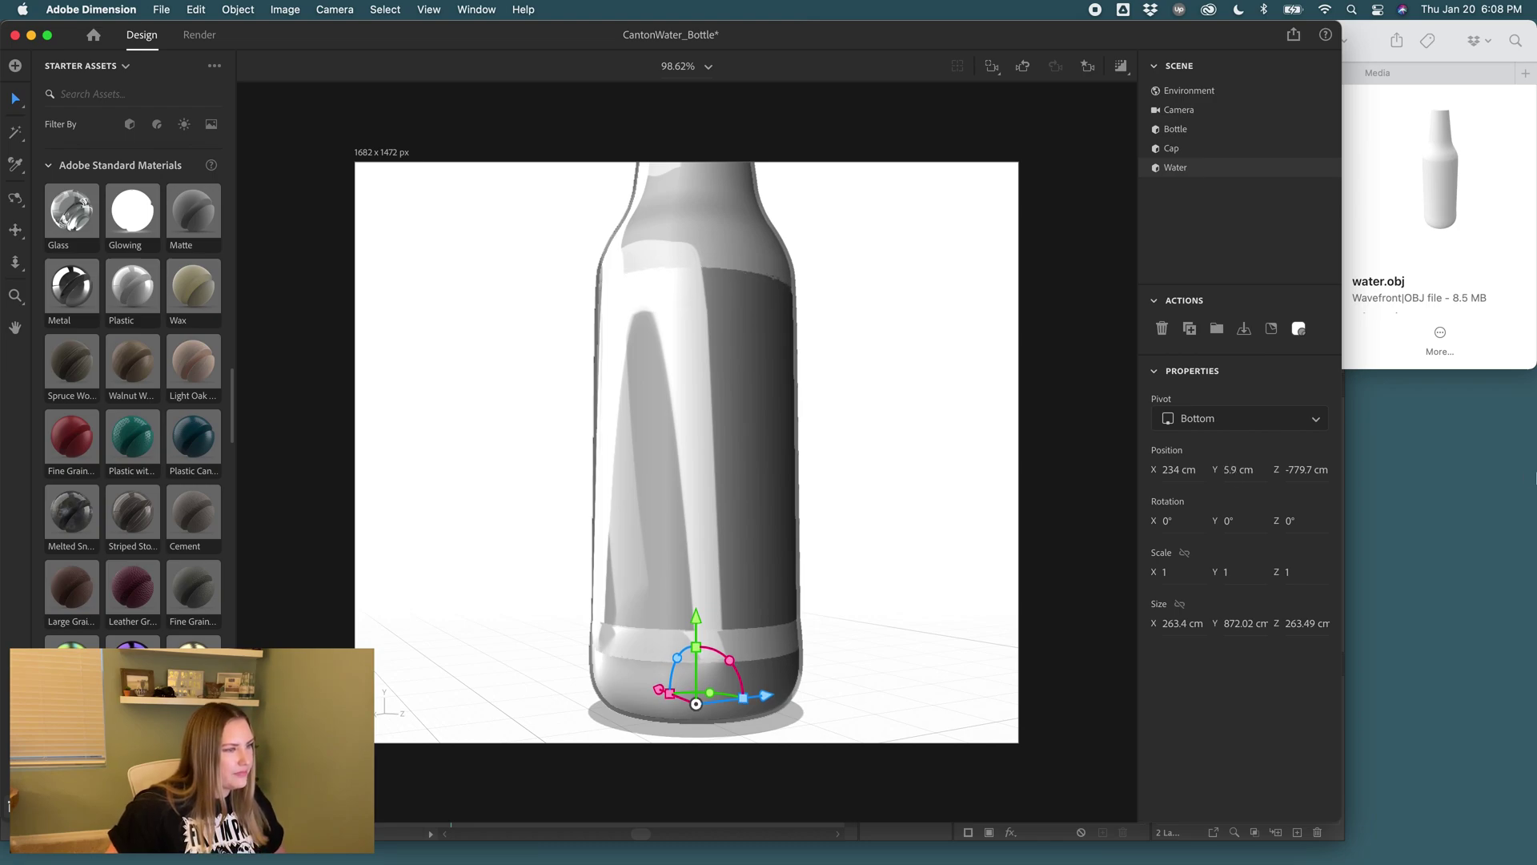
Reframe the camera so the entire bottle, from cap to base, is shown from a slightly raised angle.
{"action": "scroll", "coordinate": [719, 390], "scroll_direction": "down", "scroll_amount": 5}
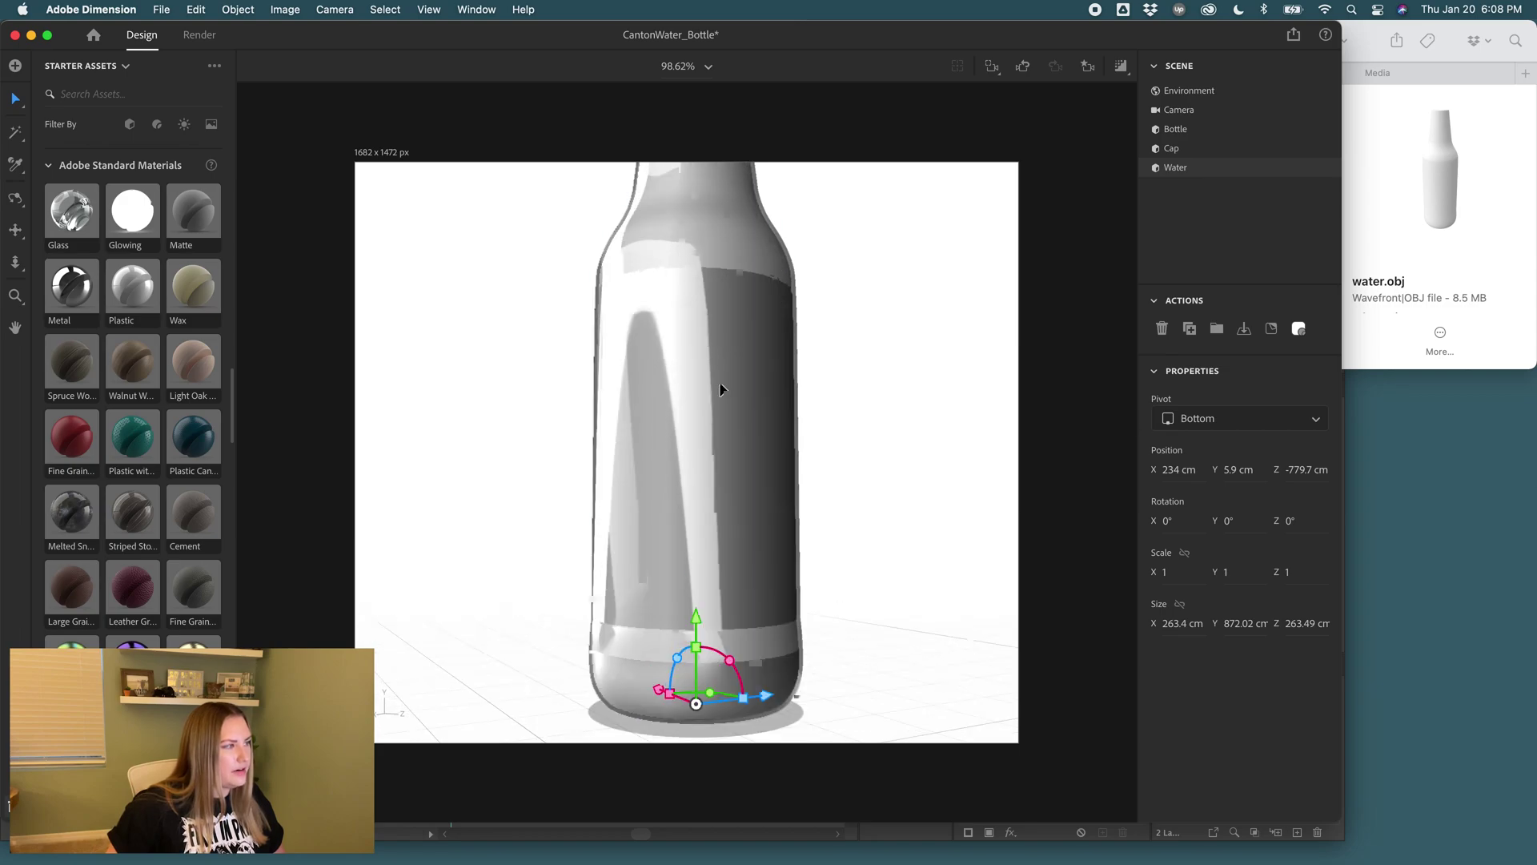
{"action": "scroll", "coordinate": [800, 407], "scroll_direction": "down", "scroll_amount": 2}
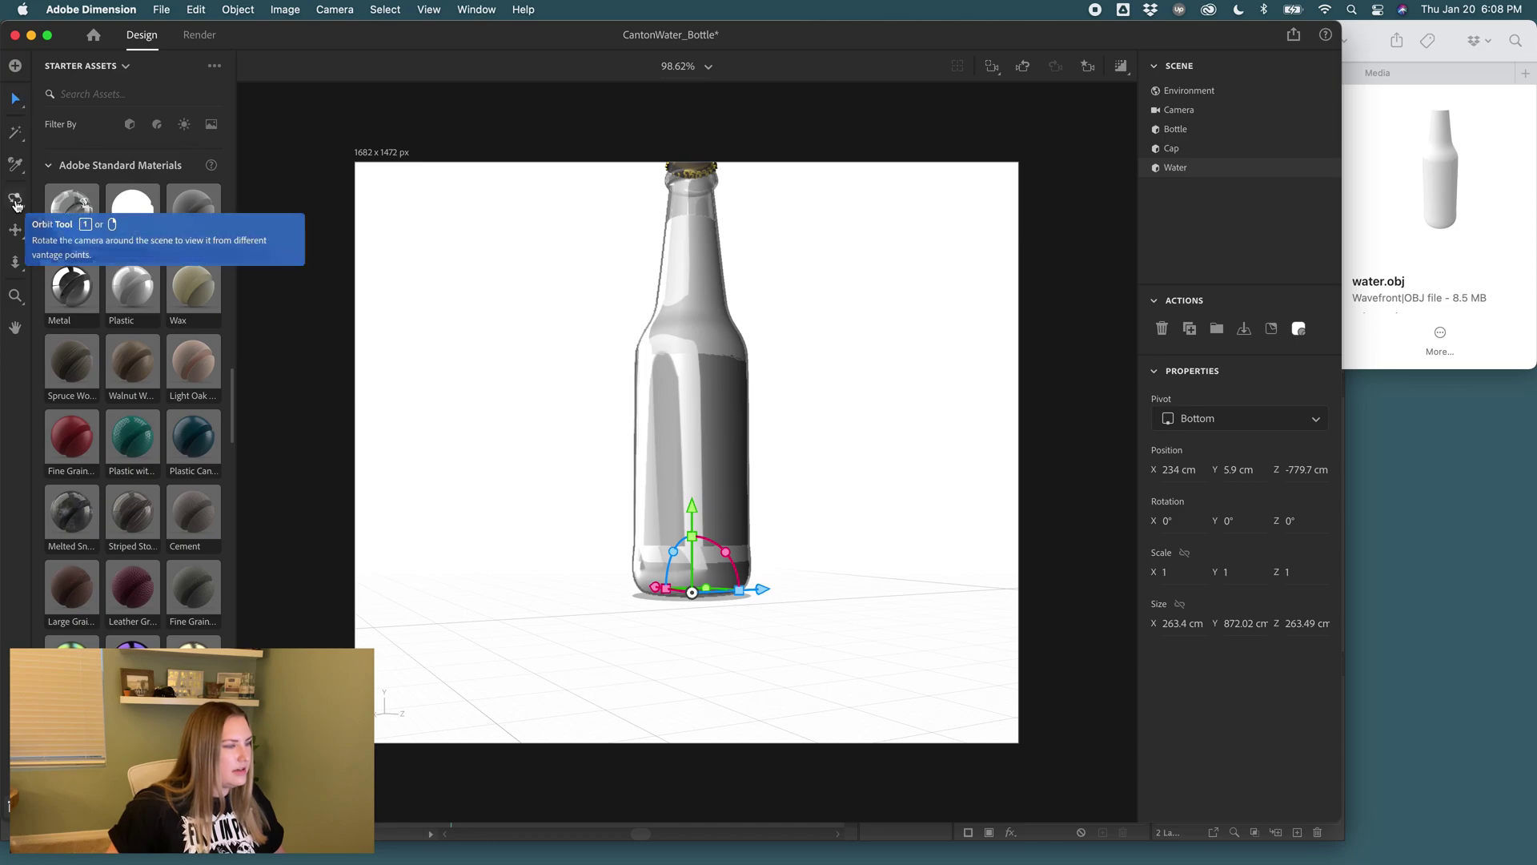
{"action": "left_click", "coordinate": [16, 229]}
{"action": "left_click_drag", "start_coordinate": [871, 319], "coordinate": [865, 451]}
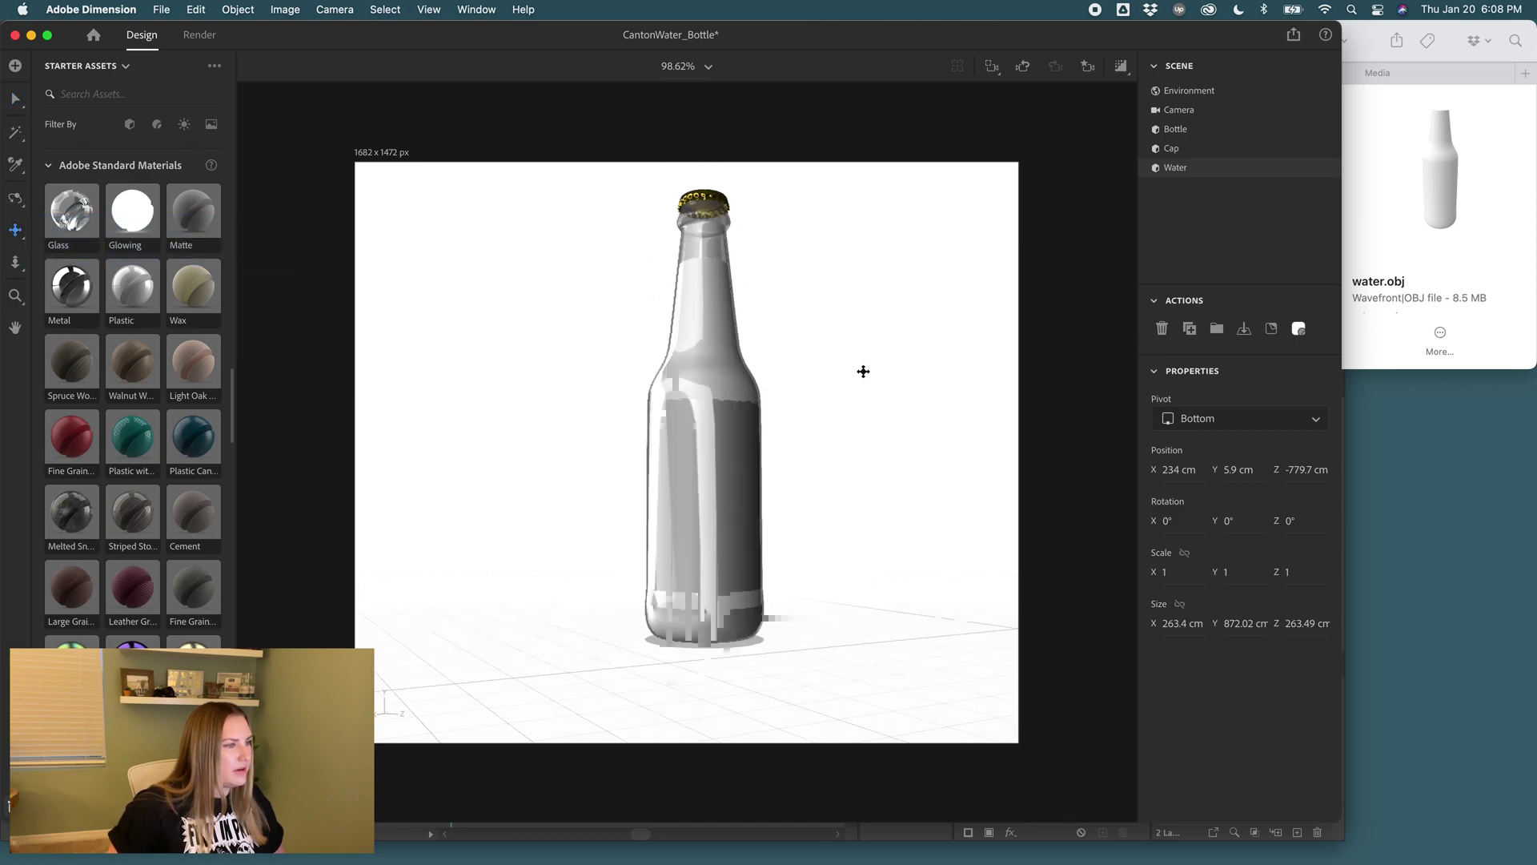
{"action": "left_click", "coordinate": [15, 198]}
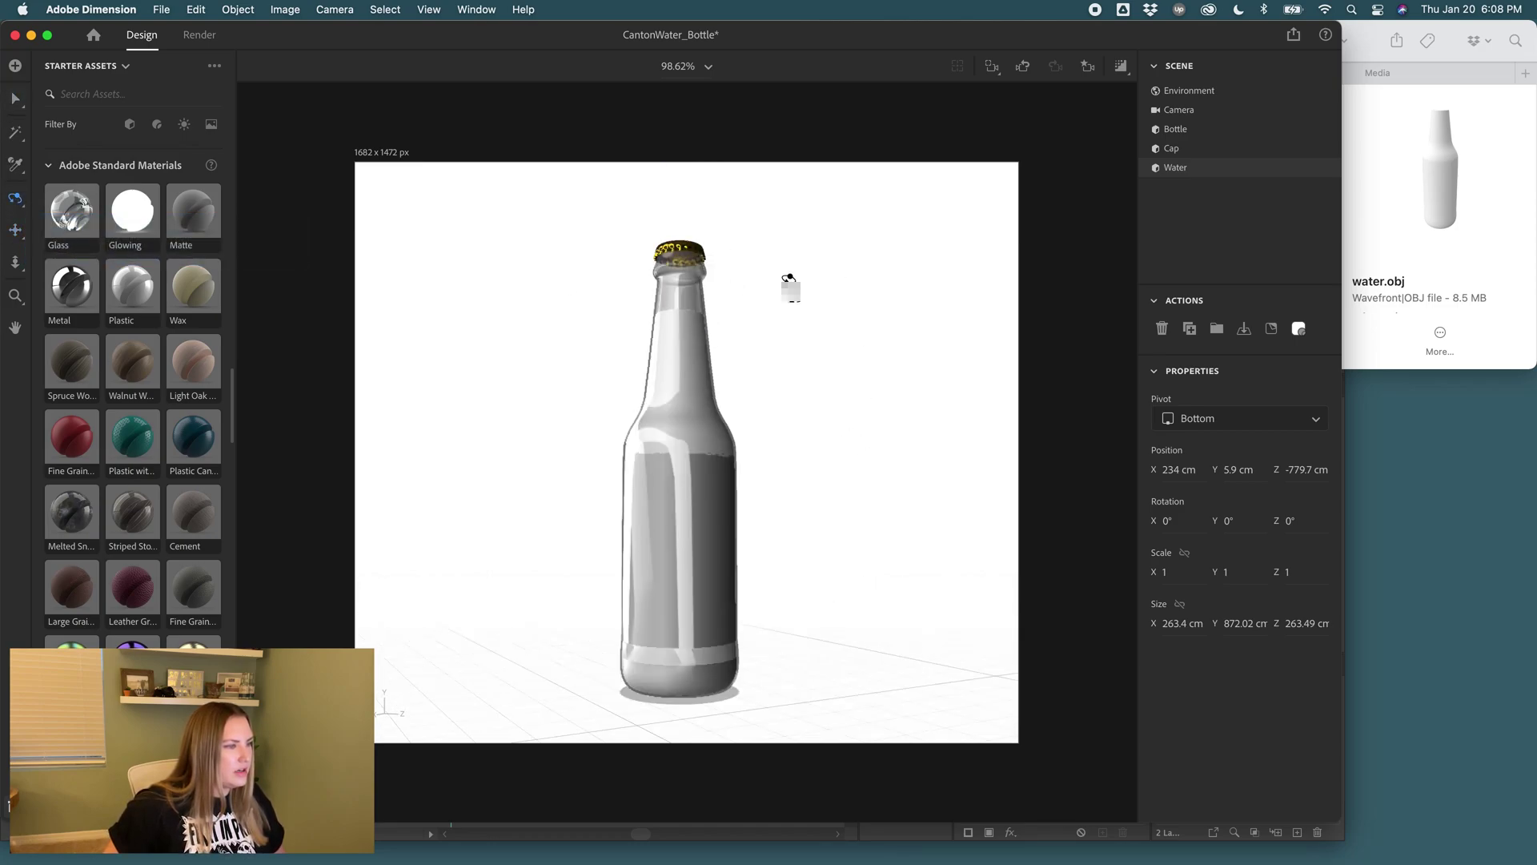
{"action": "left_click_drag", "start_coordinate": [791, 291], "coordinate": [810, 373]}
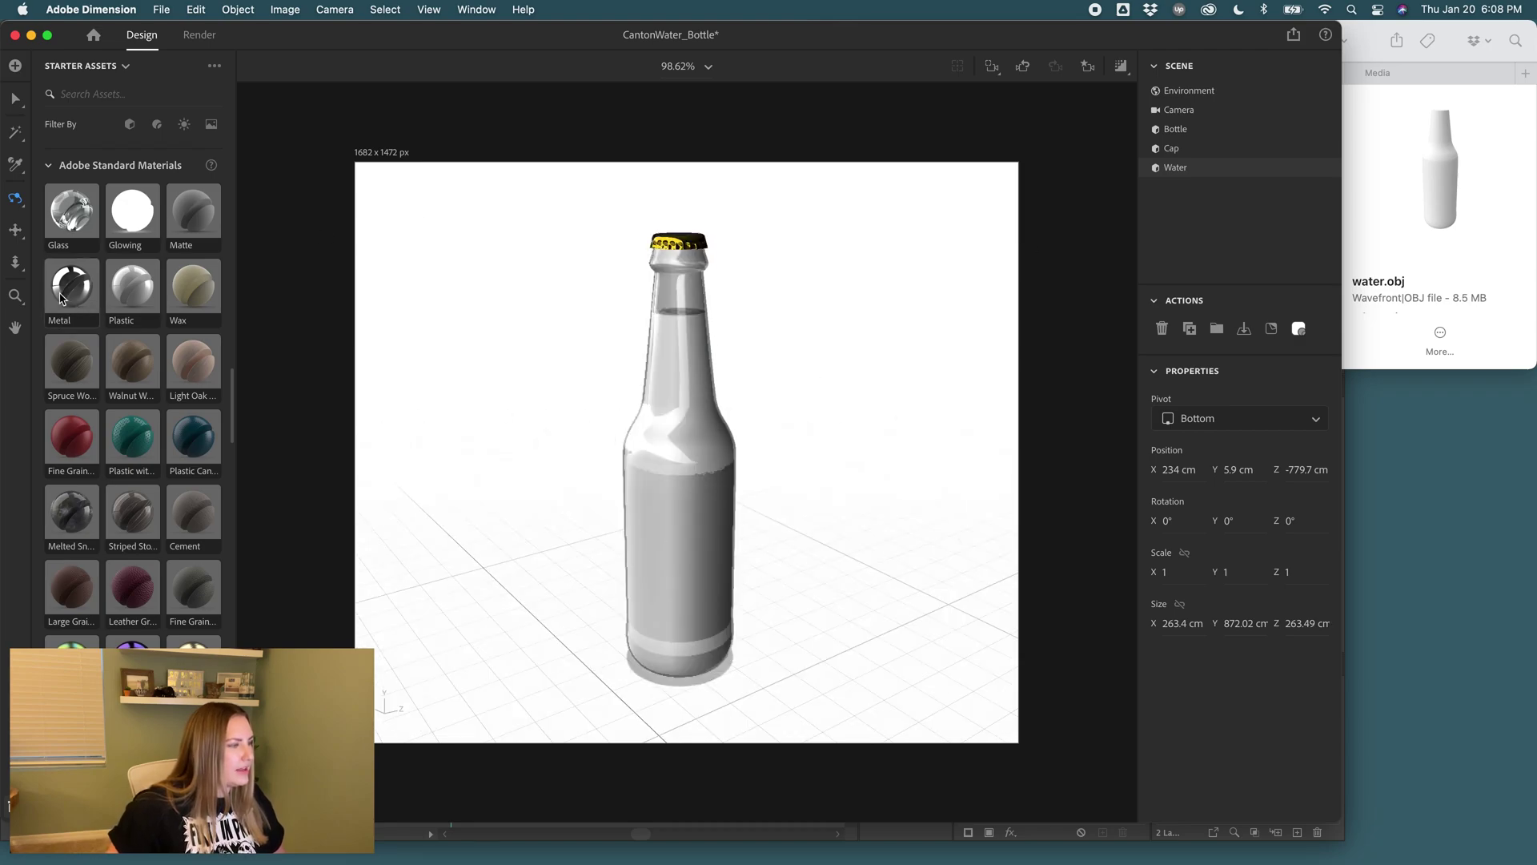
Apply the Beer material from the Adobe Standard Materials to the Water model inside the bottle.
{"action": "scroll", "coordinate": [87, 284], "scroll_direction": "down", "scroll_amount": 10}
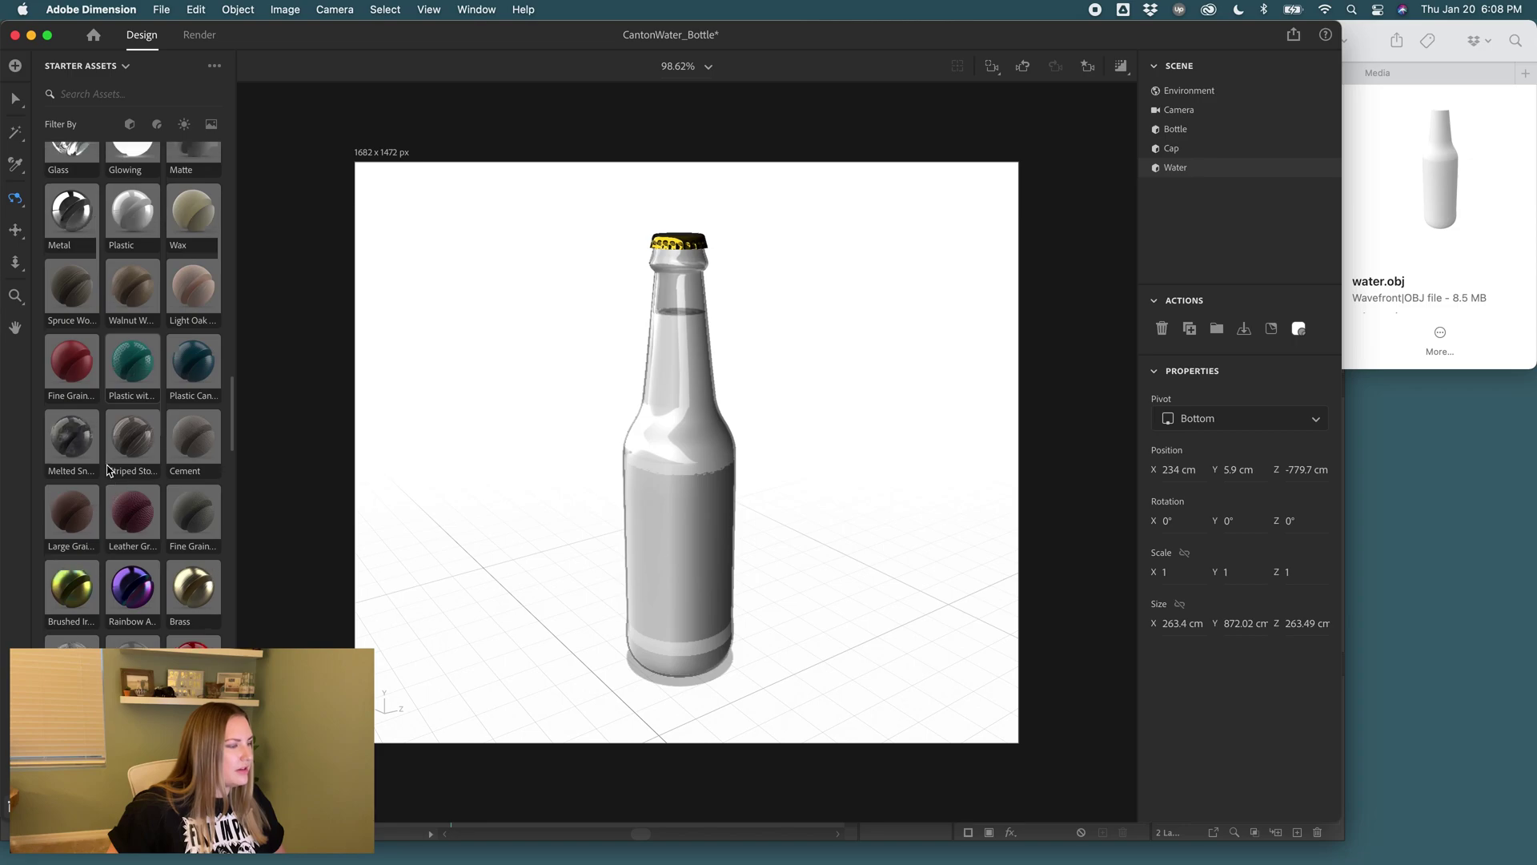
{"action": "scroll", "coordinate": [68, 451], "scroll_direction": "up", "scroll_amount": 1}
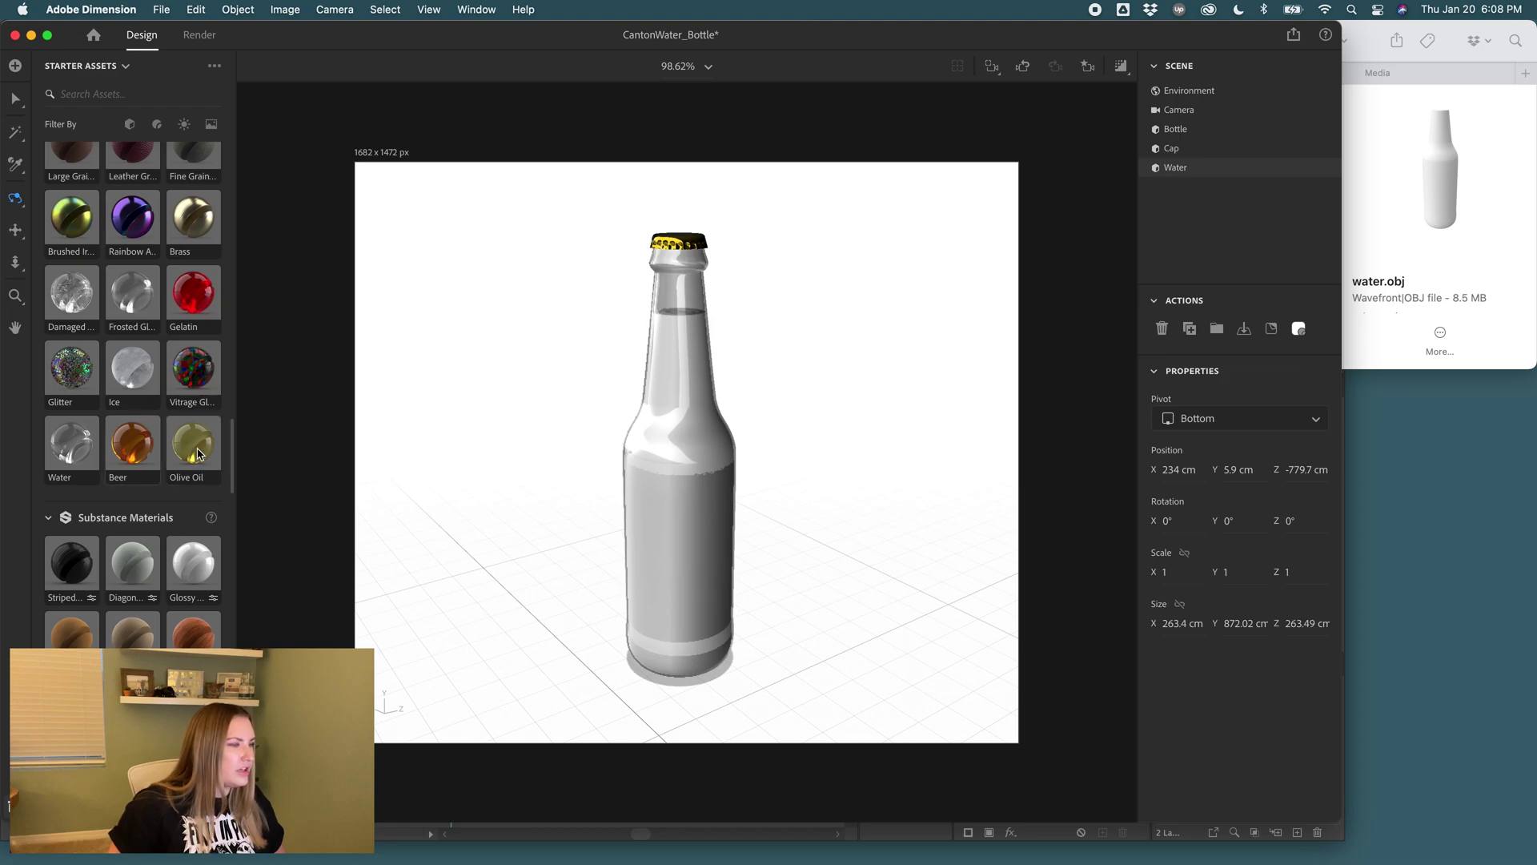
{"action": "left_click_drag", "start_coordinate": [137, 450], "coordinate": [1204, 168]}
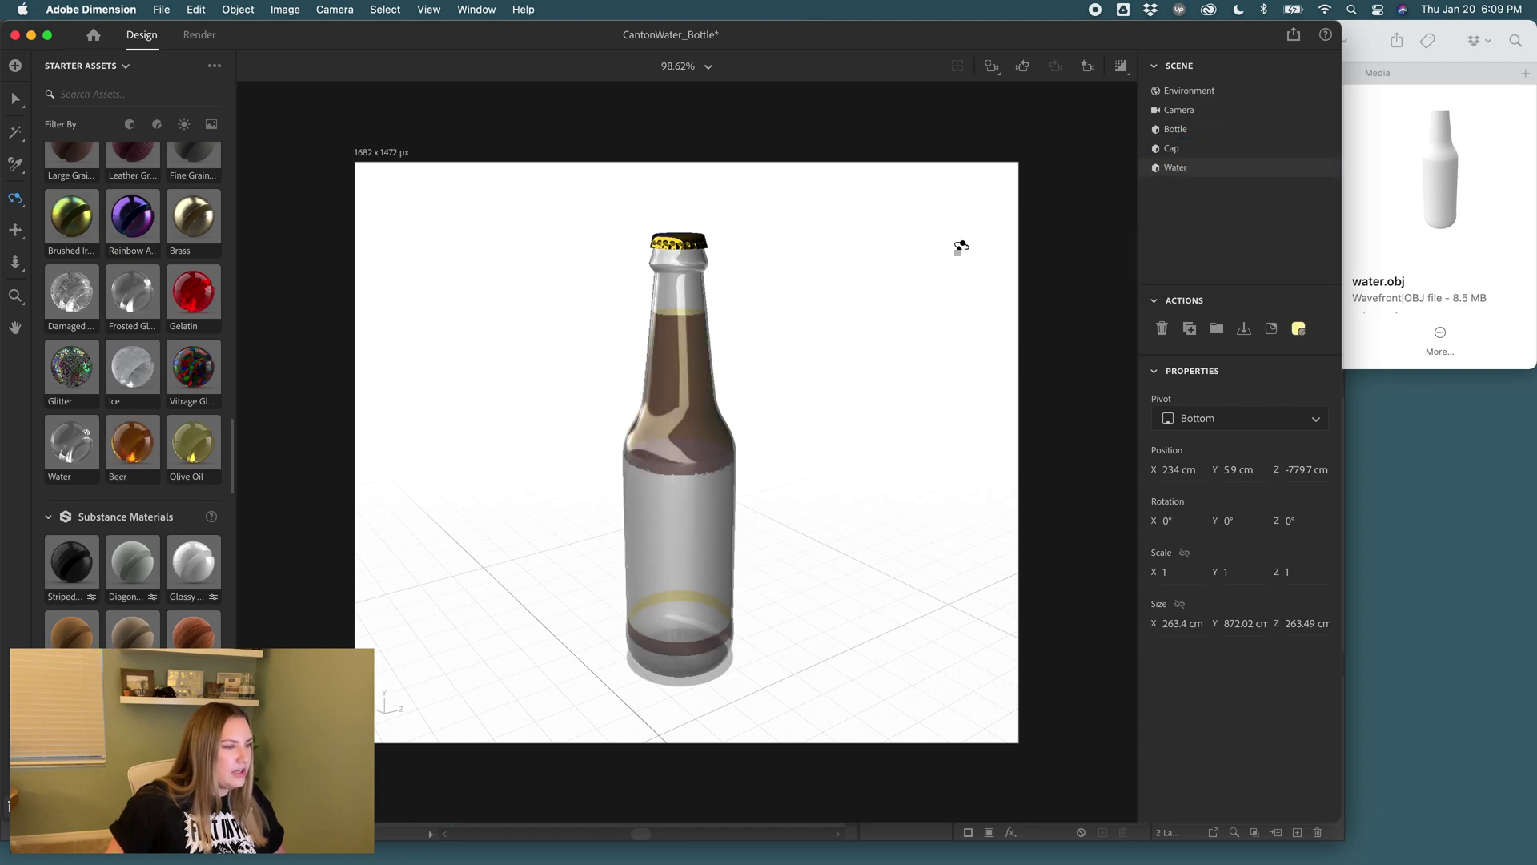
{"action": "left_click_drag", "start_coordinate": [768, 513], "coordinate": [789, 463]}
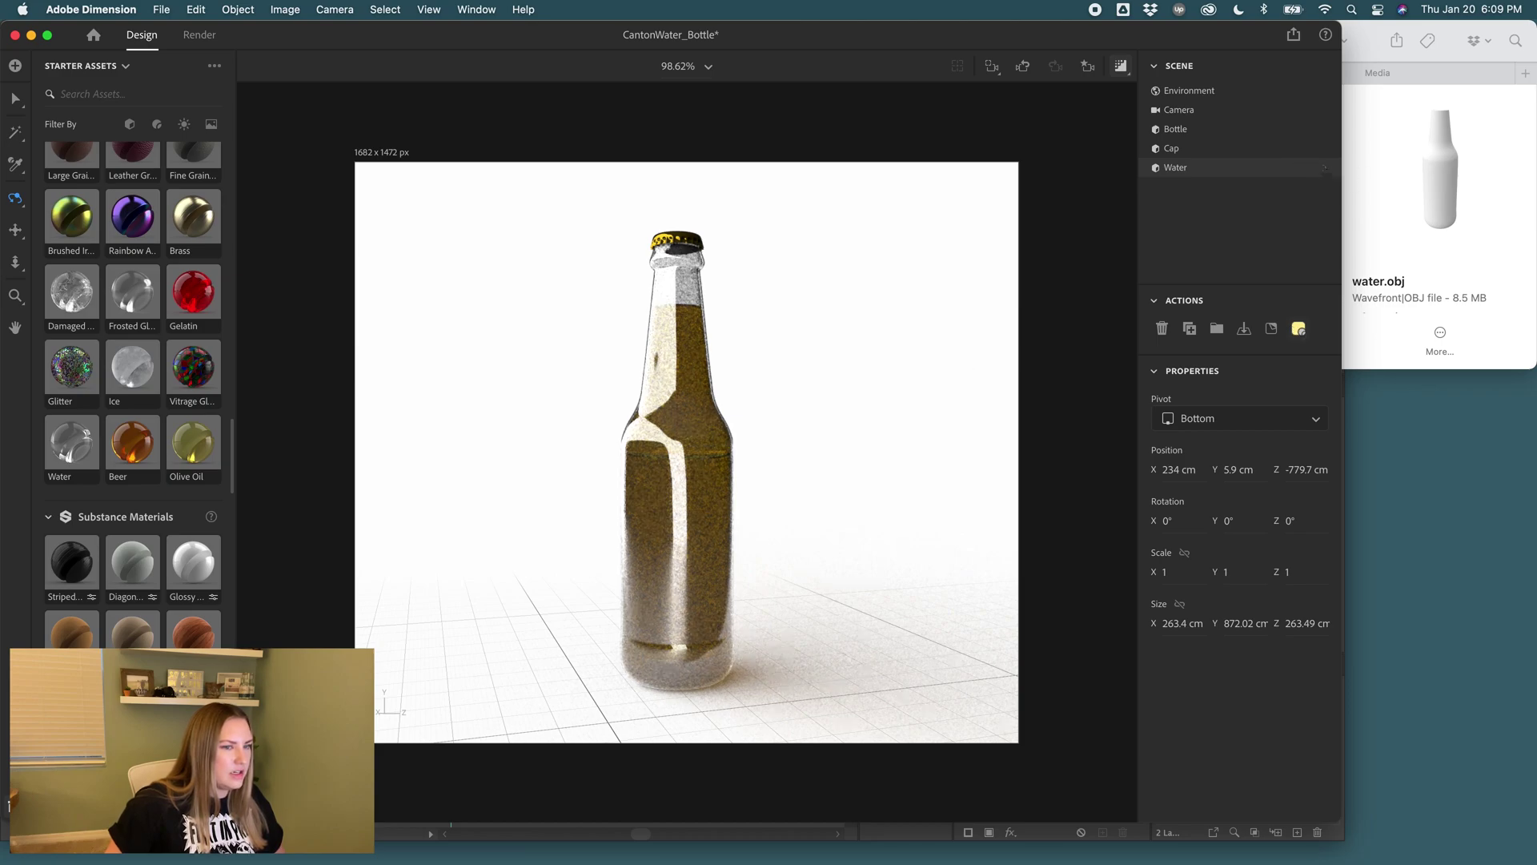
Replace the Beer material on the Water model with the Water material.
{"action": "left_click", "coordinate": [1325, 171]}
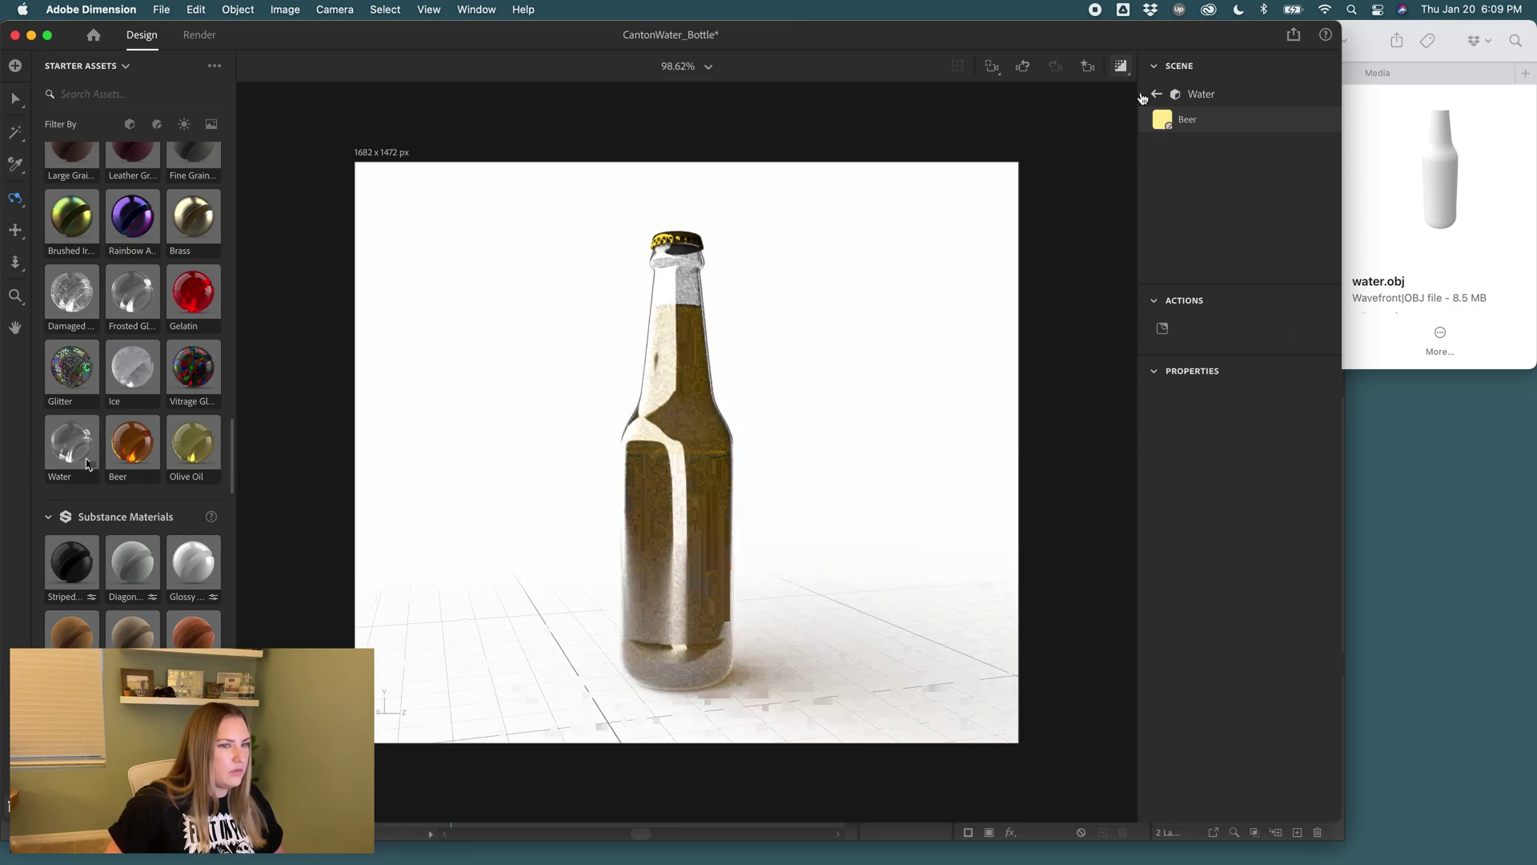
{"action": "left_click", "coordinate": [1156, 95]}
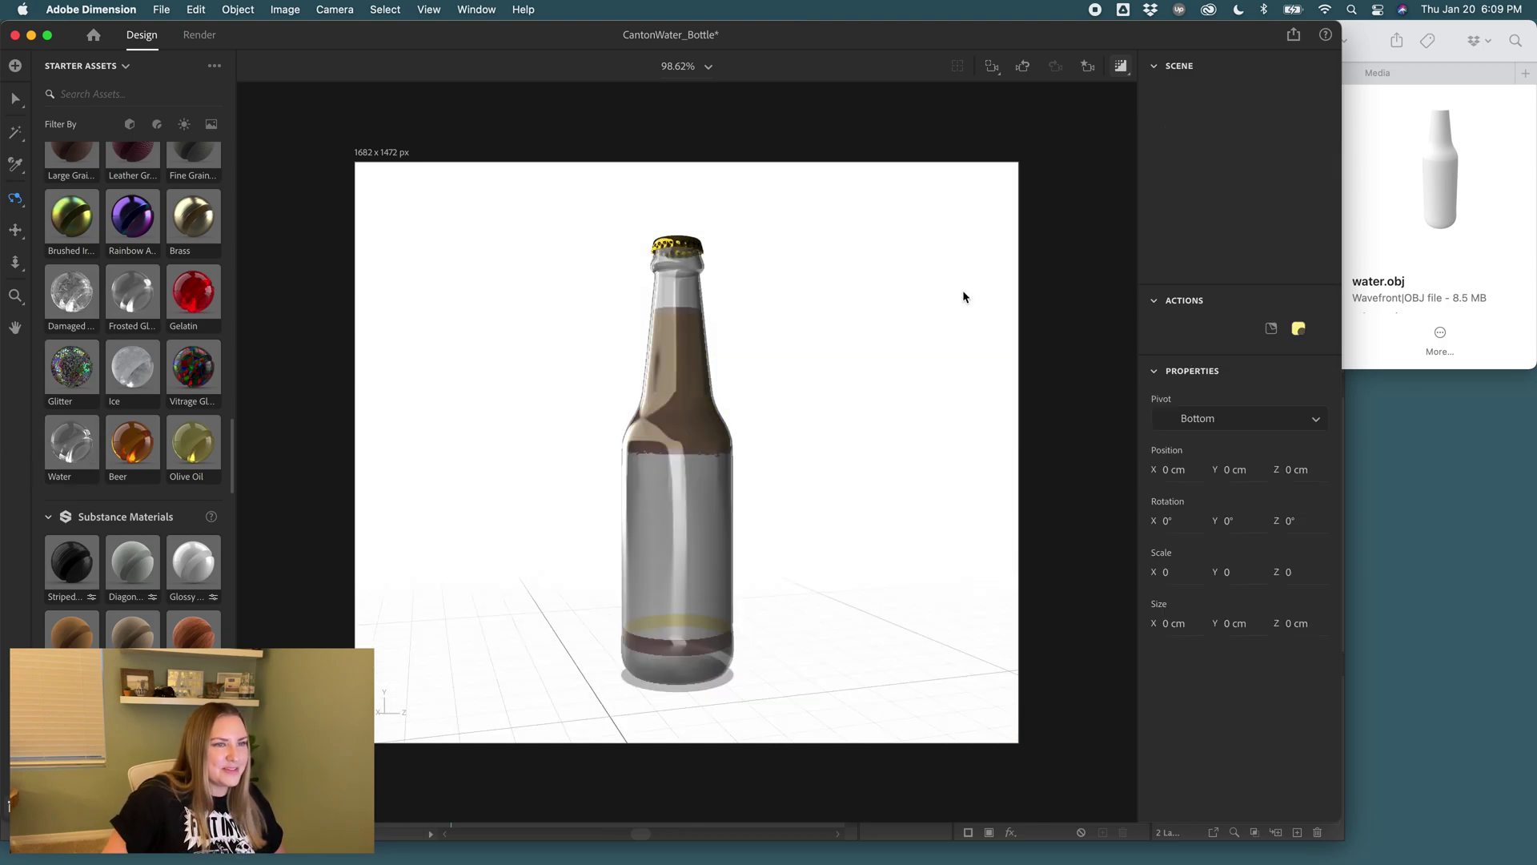
{"action": "left_click", "coordinate": [70, 446]}
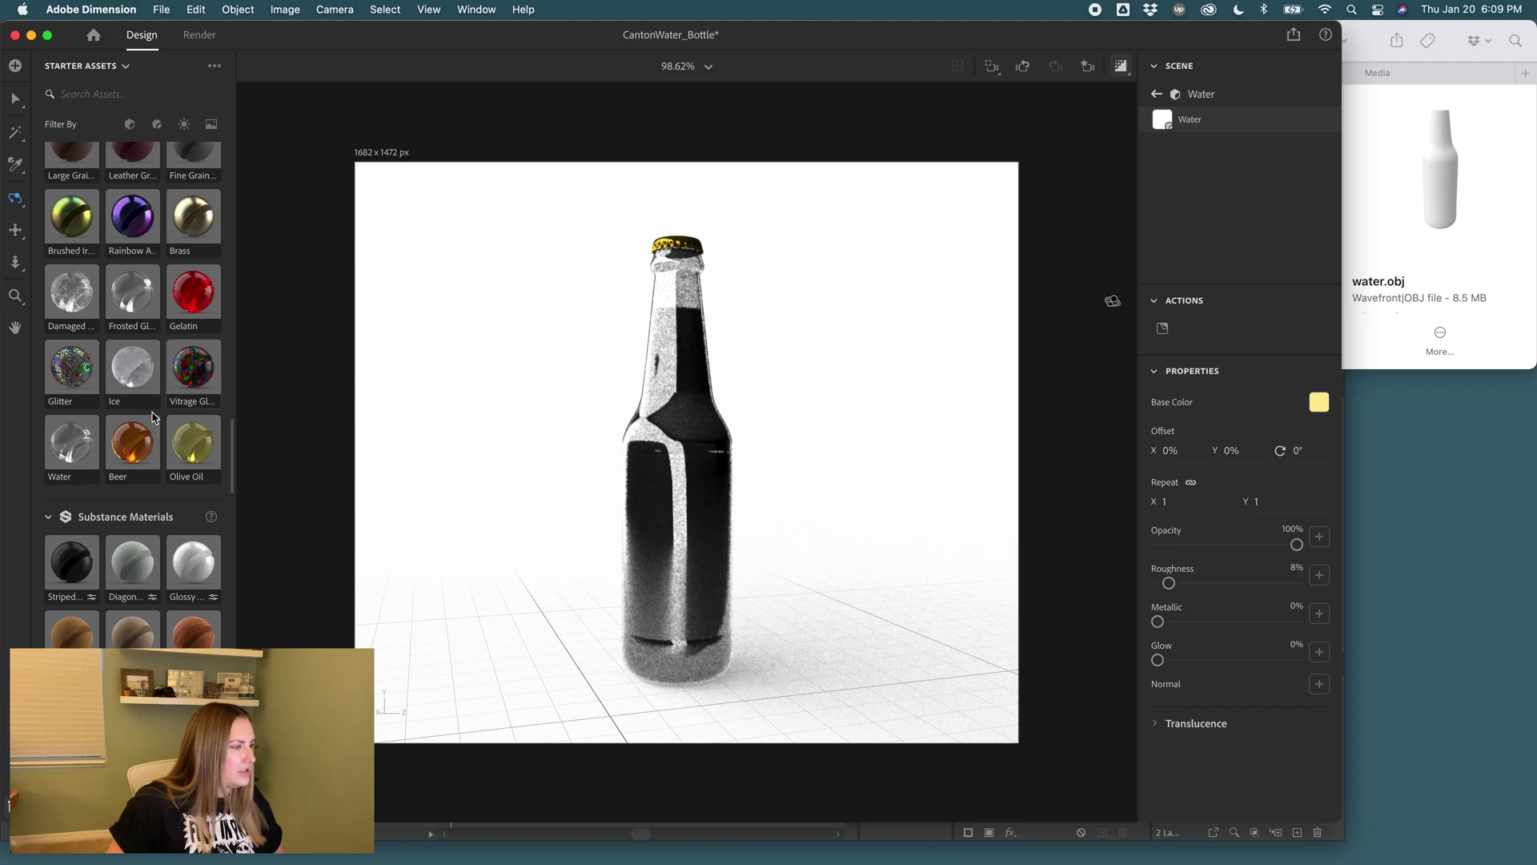
Find the environment lights among the starter assets and apply a studio light to the scene.
{"action": "scroll", "coordinate": [155, 418], "scroll_direction": "down", "scroll_amount": 10}
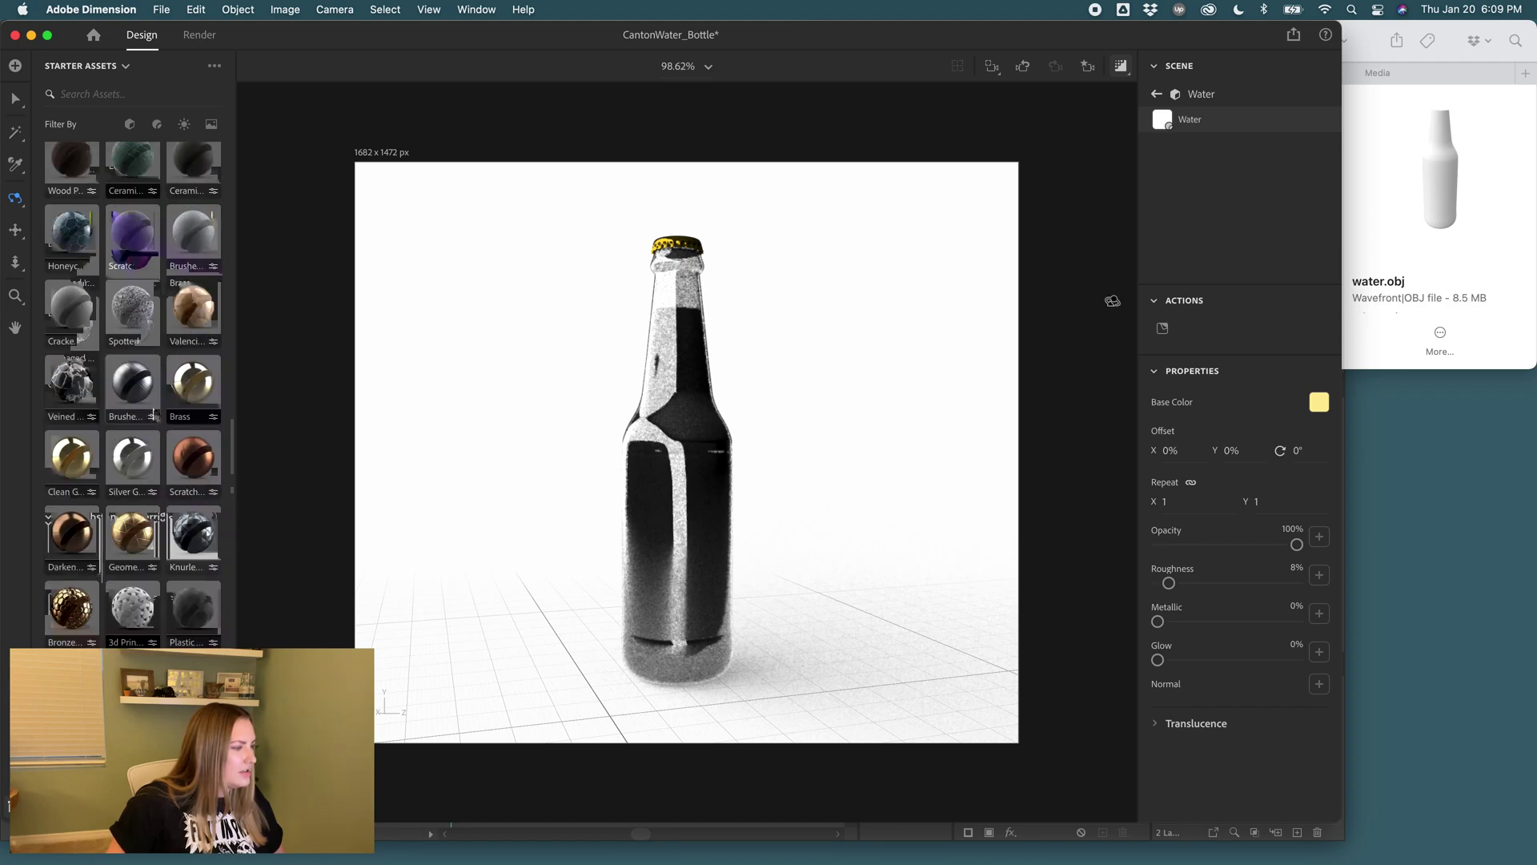
{"action": "scroll", "coordinate": [154, 414], "scroll_direction": "down", "scroll_amount": 15}
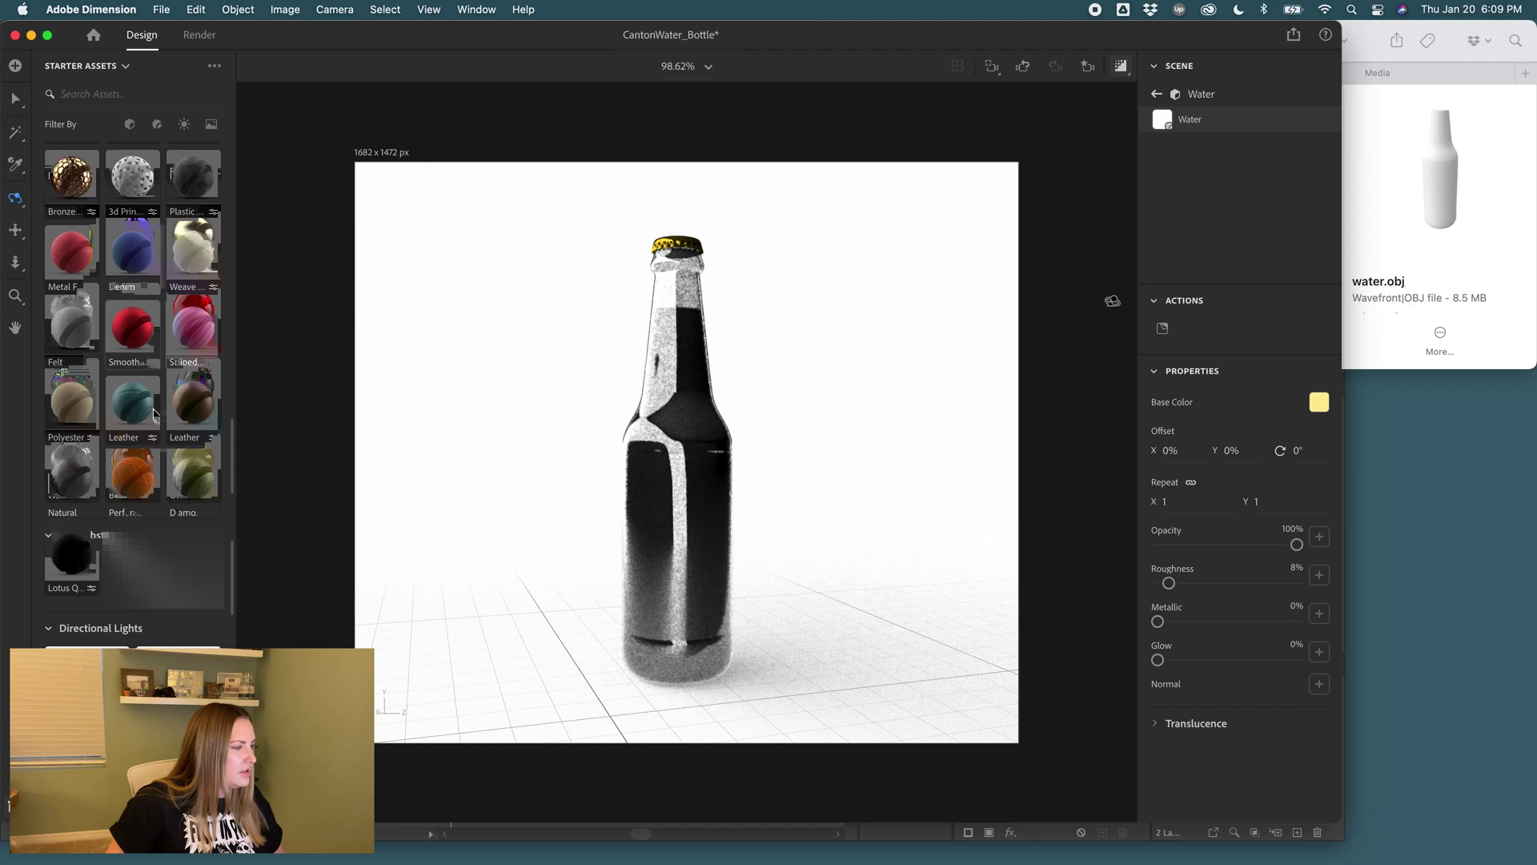
{"action": "scroll", "coordinate": [156, 432], "scroll_direction": "down", "scroll_amount": 4}
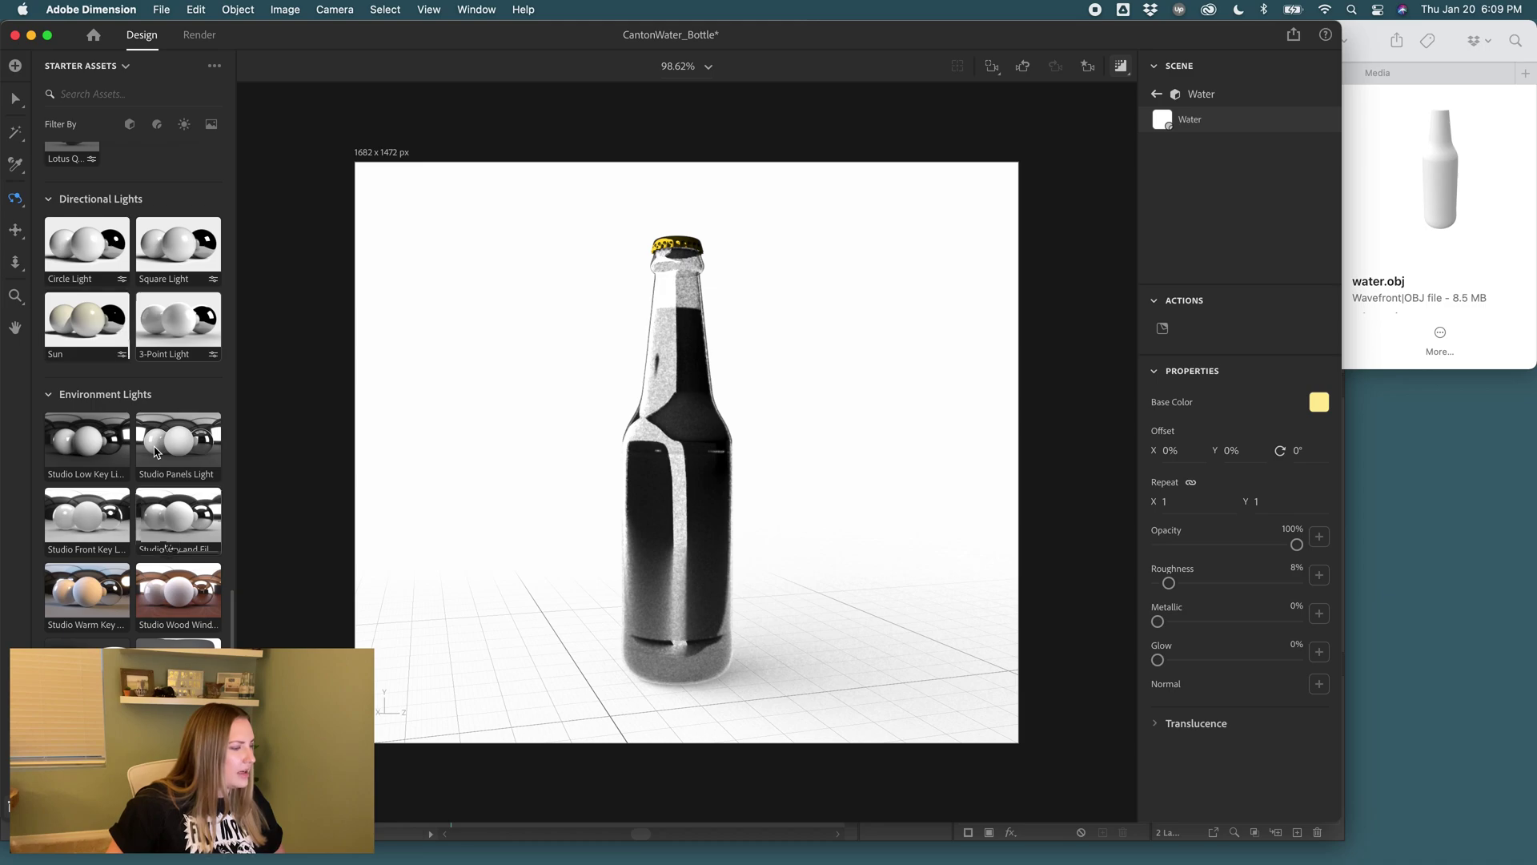
{"action": "scroll", "coordinate": [155, 449], "scroll_direction": "down", "scroll_amount": 3}
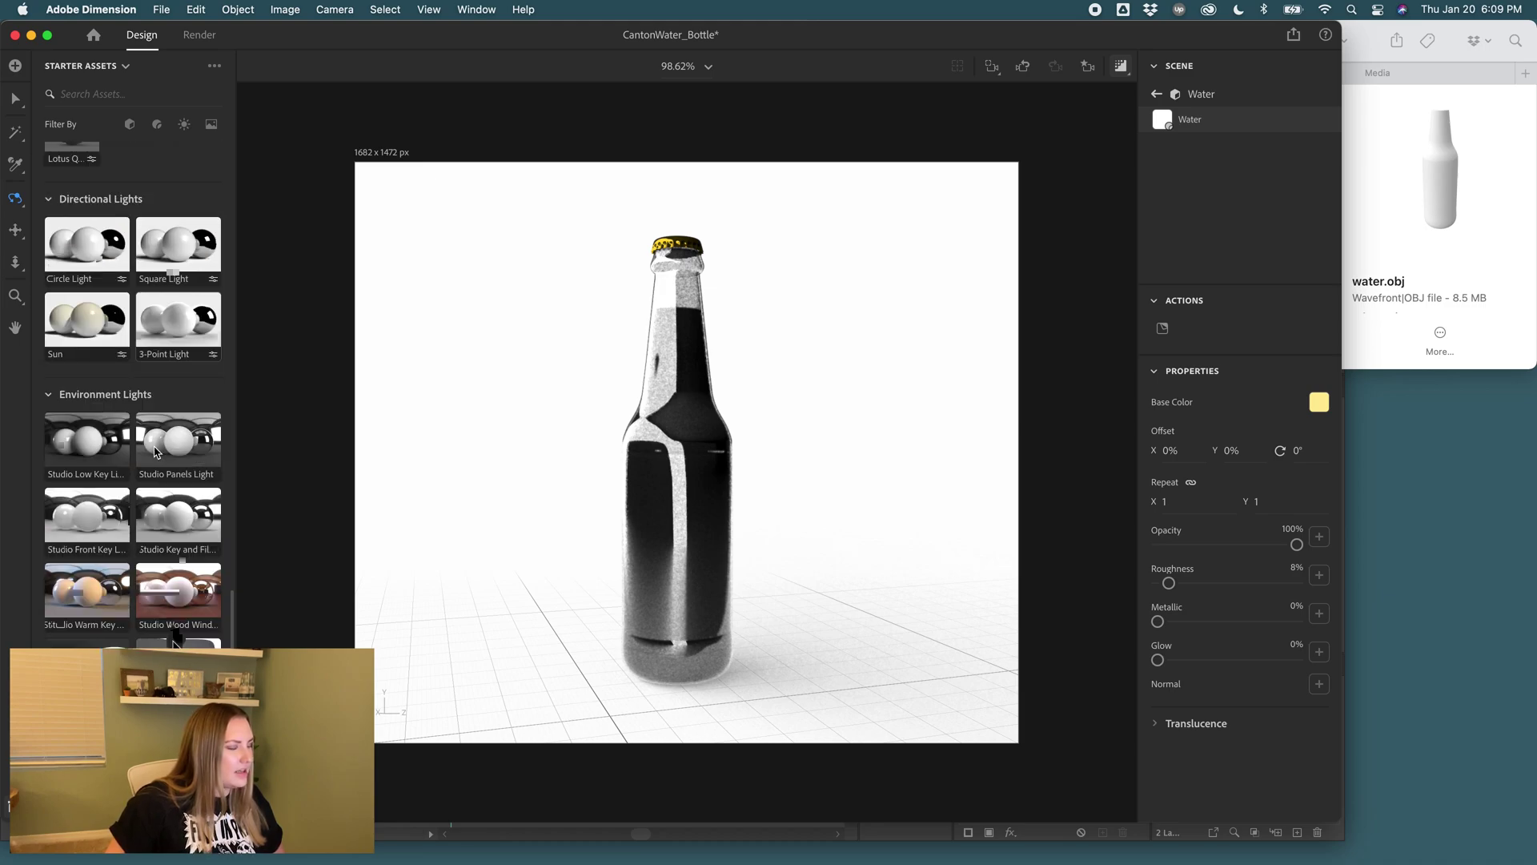
{"action": "left_click_drag", "start_coordinate": [175, 596], "coordinate": [495, 535]}
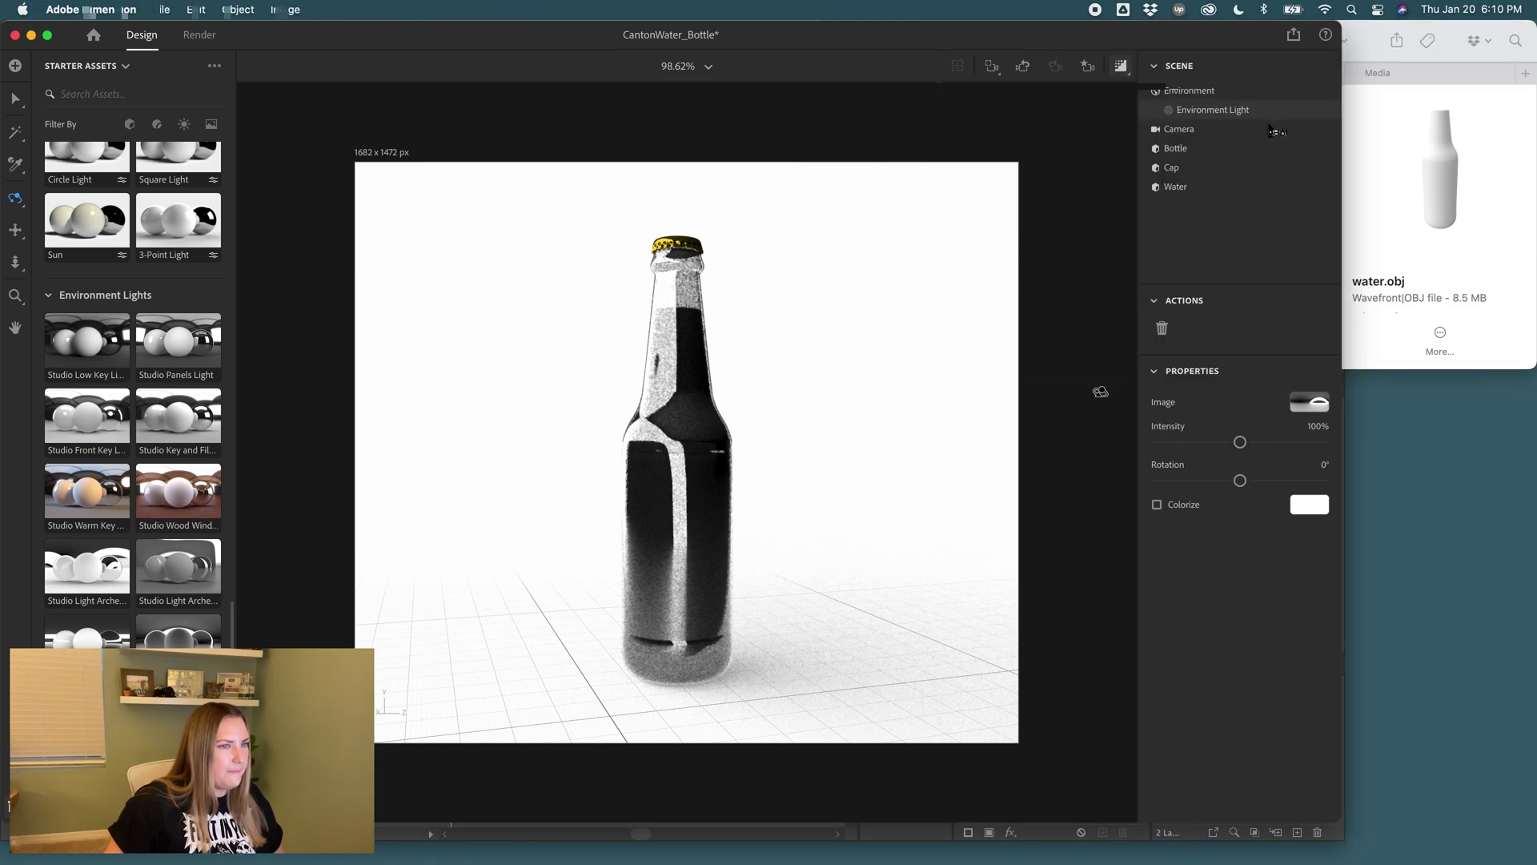
Switch to Finder and place CantonWaterCo_Label_3.750x8.125.jpg from the Label folder on the front of the bottle as a decal.
{"action": "key", "text": "super+Tab"}
{"action": "scroll", "coordinate": [1245, 152], "scroll_direction": "left", "scroll_amount": 3}
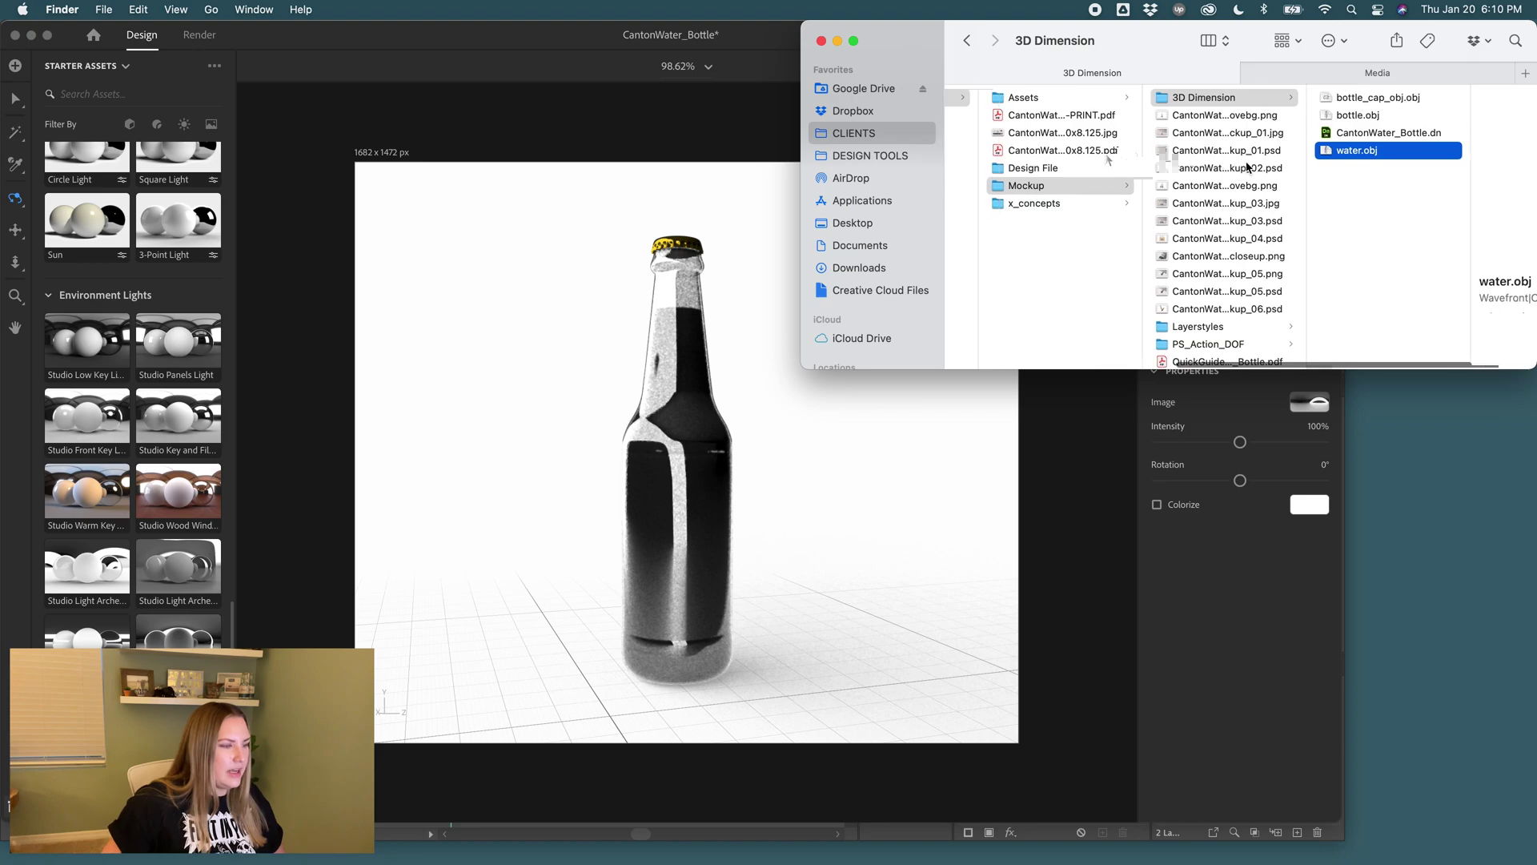
{"action": "left_click", "coordinate": [1108, 150]}
{"action": "left_click", "coordinate": [1103, 134]}
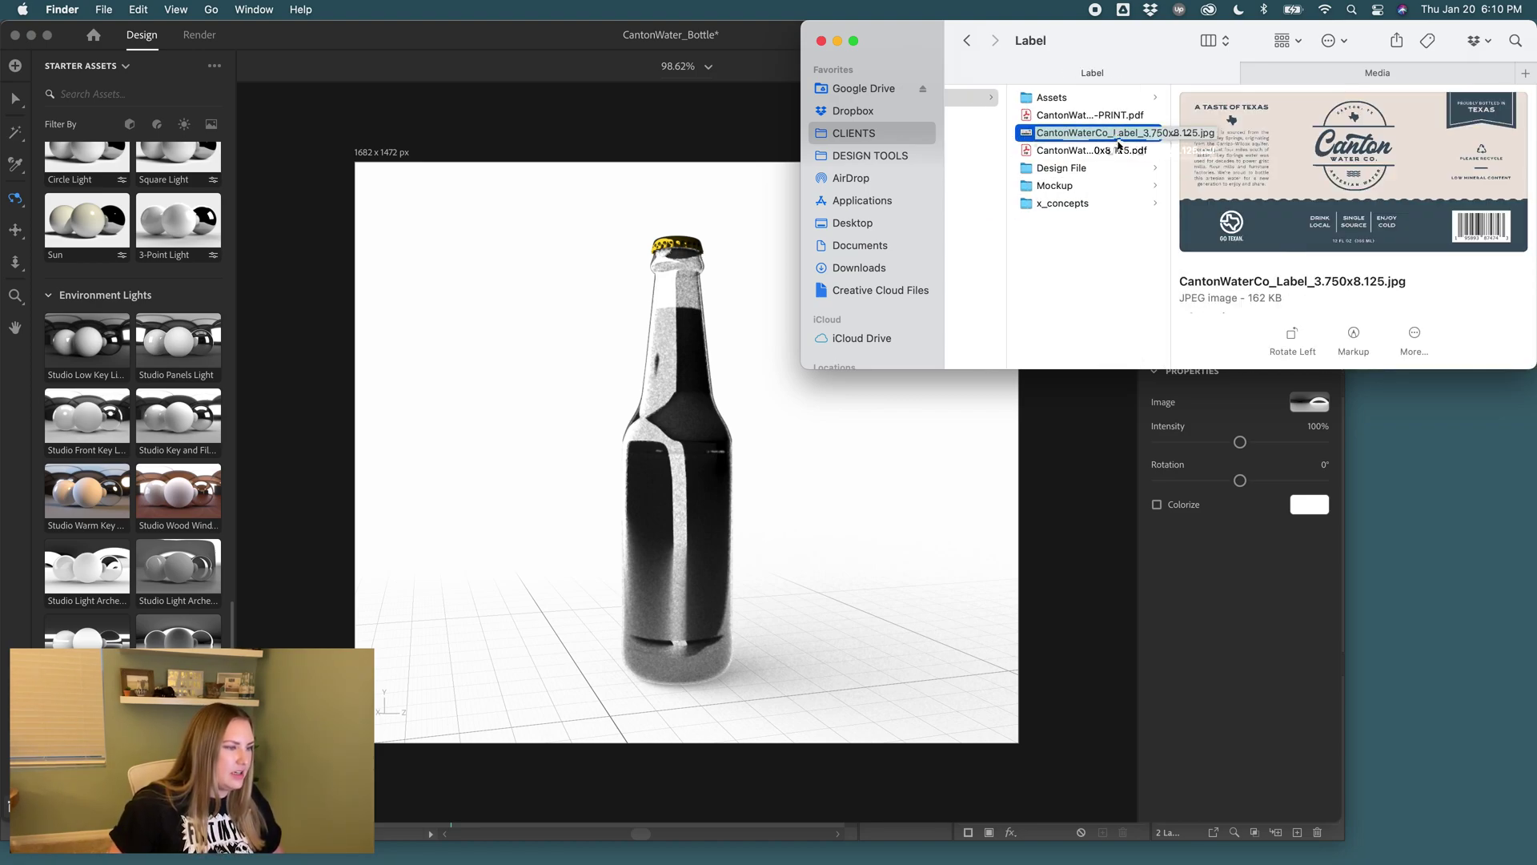
{"action": "left_click_drag", "start_coordinate": [1109, 134], "coordinate": [708, 552]}
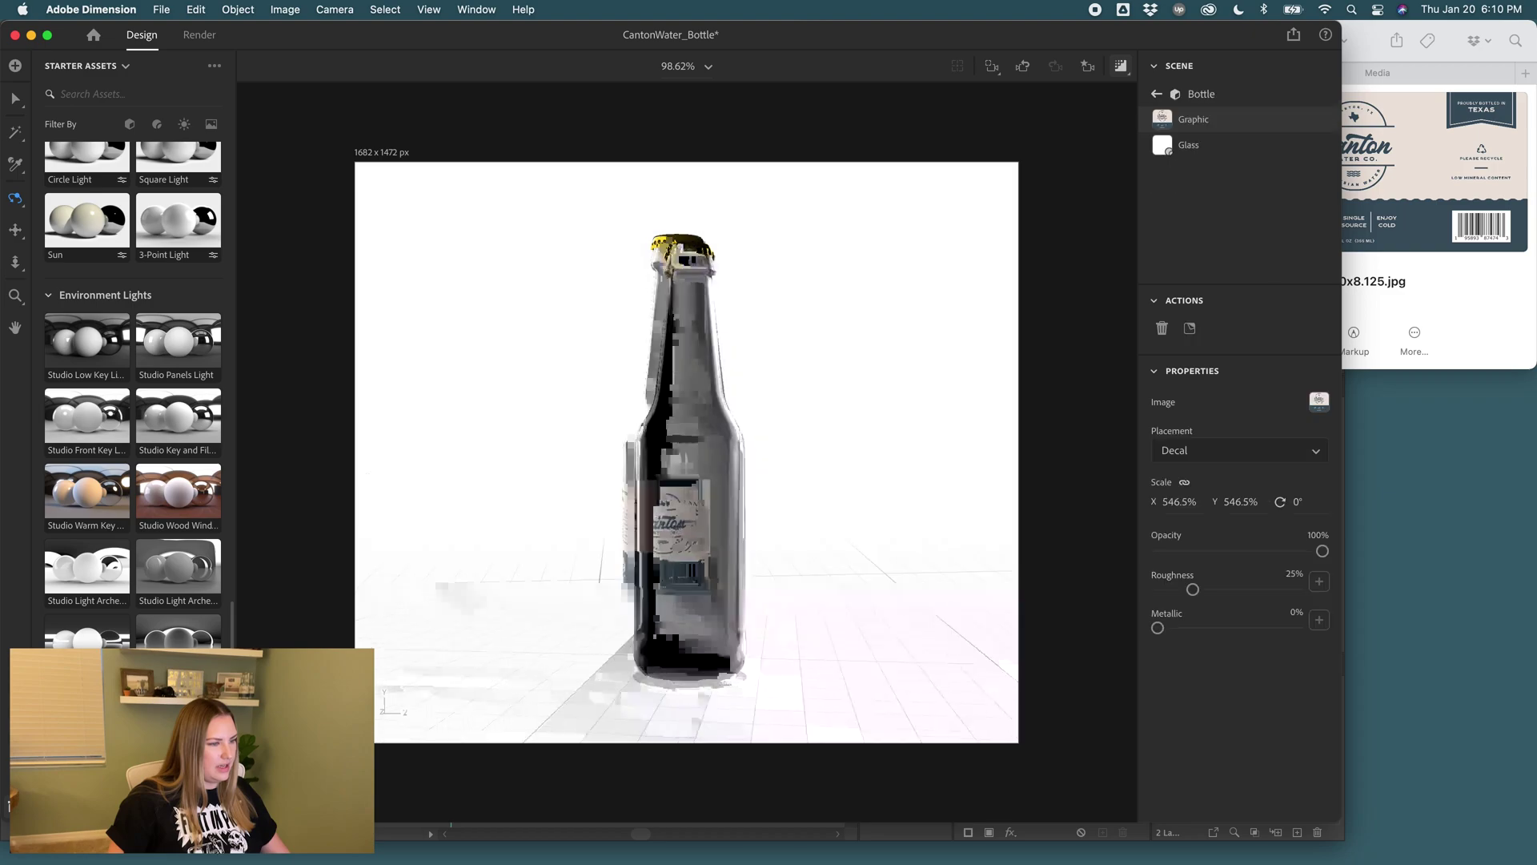
Enlarge the label decal to a scale of about 858% and position it on the front of the bottle's body.
{"action": "mouse_move", "coordinate": [717, 557]}
{"action": "left_mouse_down"}
{"action": "mouse_move", "coordinate": [829, 564]}
{"action": "mouse_move", "coordinate": [805, 540]}
{"action": "mouse_move", "coordinate": [726, 538]}
{"action": "left_mouse_up"}
{"action": "left_click", "coordinate": [15, 99]}
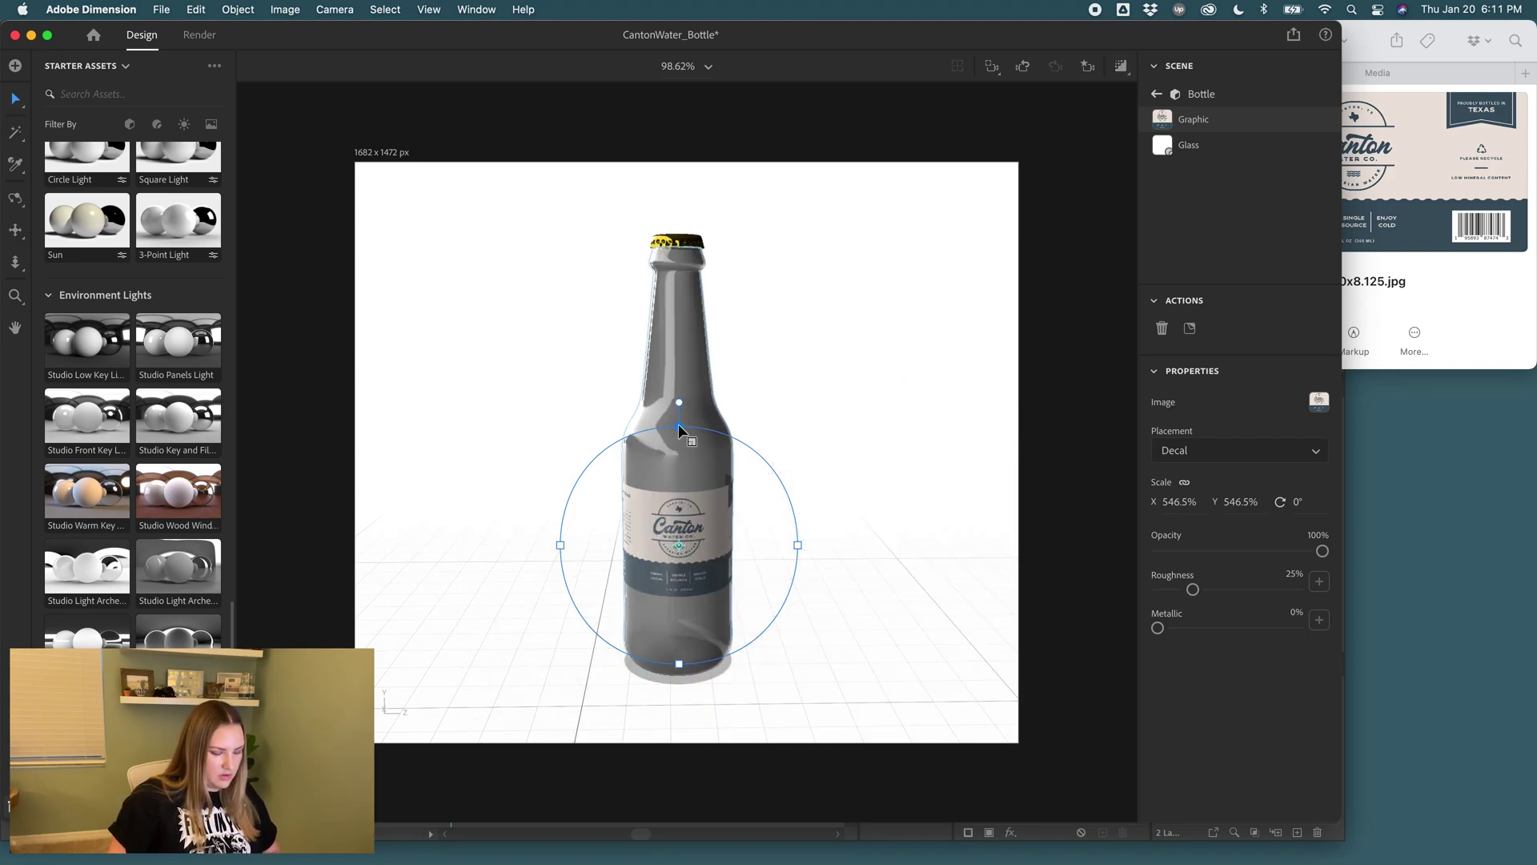
{"action": "left_click_drag", "start_coordinate": [679, 424], "coordinate": [679, 358]}
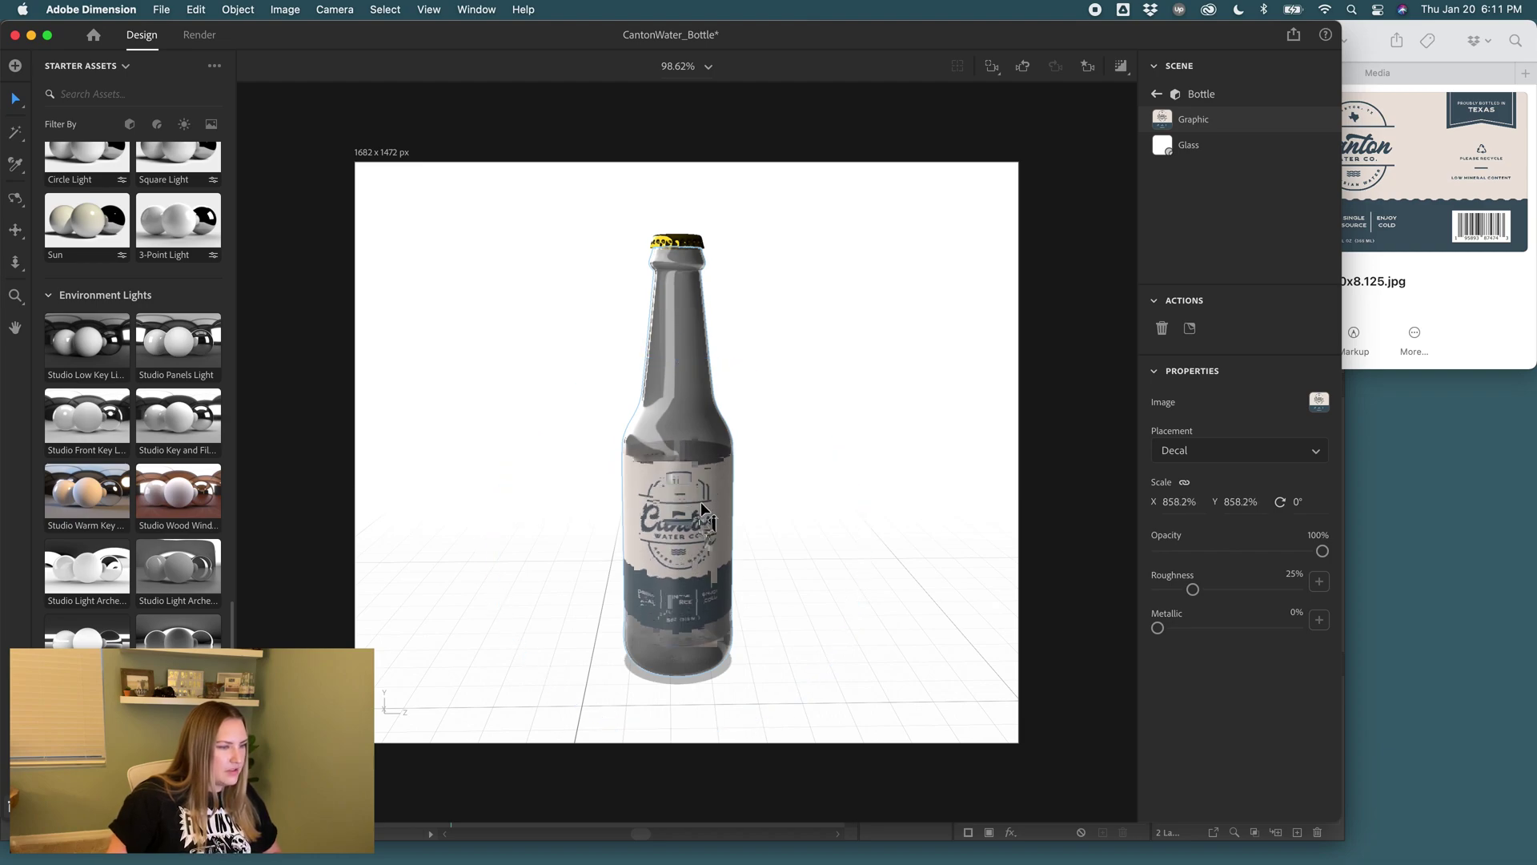
{"action": "mouse_move", "coordinate": [706, 514]}
{"action": "left_mouse_down"}
{"action": "mouse_move", "coordinate": [762, 500]}
{"action": "mouse_move", "coordinate": [698, 501]}
{"action": "left_mouse_up"}
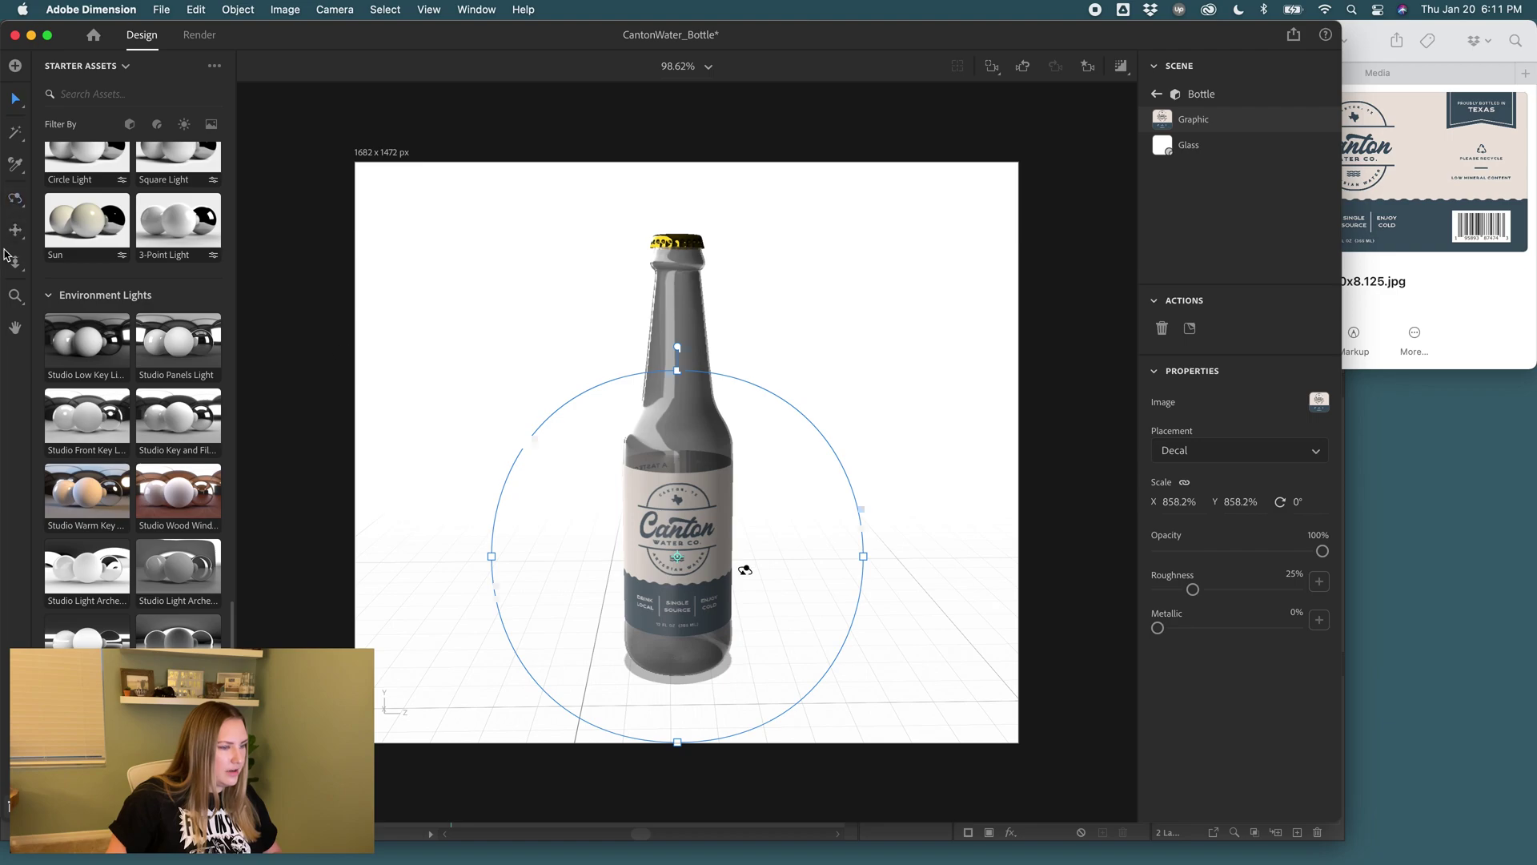
{"action": "key", "text": "1"}
{"action": "mouse_move", "coordinate": [744, 573]}
{"action": "left_mouse_down"}
{"action": "mouse_move", "coordinate": [824, 543]}
{"action": "mouse_move", "coordinate": [817, 470]}
{"action": "mouse_move", "coordinate": [705, 582]}
{"action": "mouse_move", "coordinate": [977, 573]}
{"action": "mouse_move", "coordinate": [477, 572]}
{"action": "mouse_move", "coordinate": [925, 566]}
{"action": "mouse_move", "coordinate": [590, 578]}
{"action": "left_mouse_up"}
{"action": "mouse_move", "coordinate": [958, 543]}
{"action": "left_mouse_down"}
{"action": "mouse_move", "coordinate": [731, 552]}
{"action": "mouse_move", "coordinate": [725, 514]}
{"action": "left_mouse_up"}
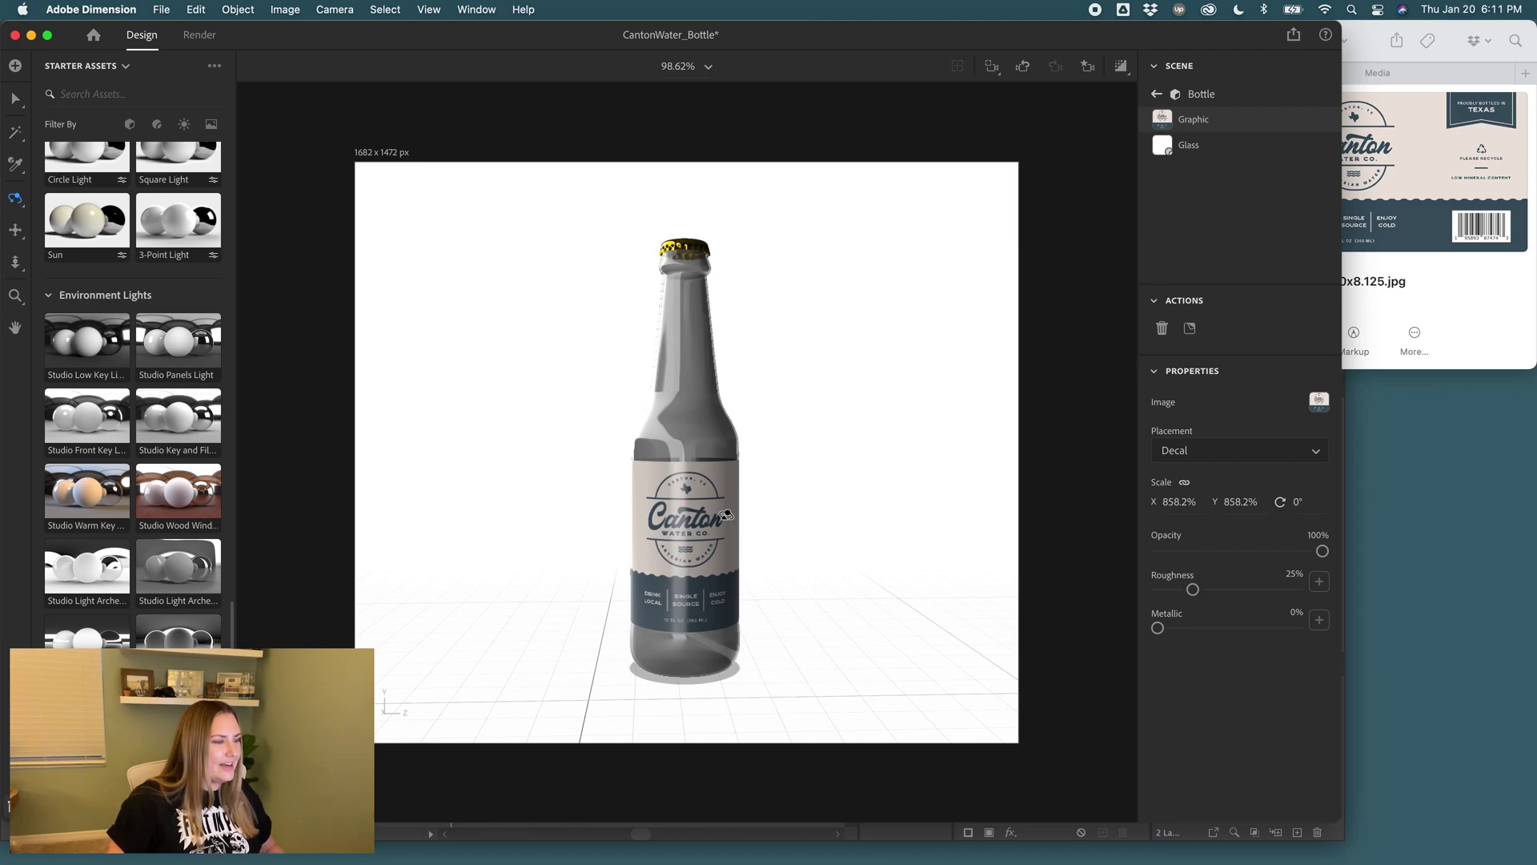
Set the blurred café image with the wooden tabletop as the background and light the scene with a studio environment light.
{"action": "scroll", "coordinate": [183, 503], "scroll_direction": "down", "scroll_amount": 5}
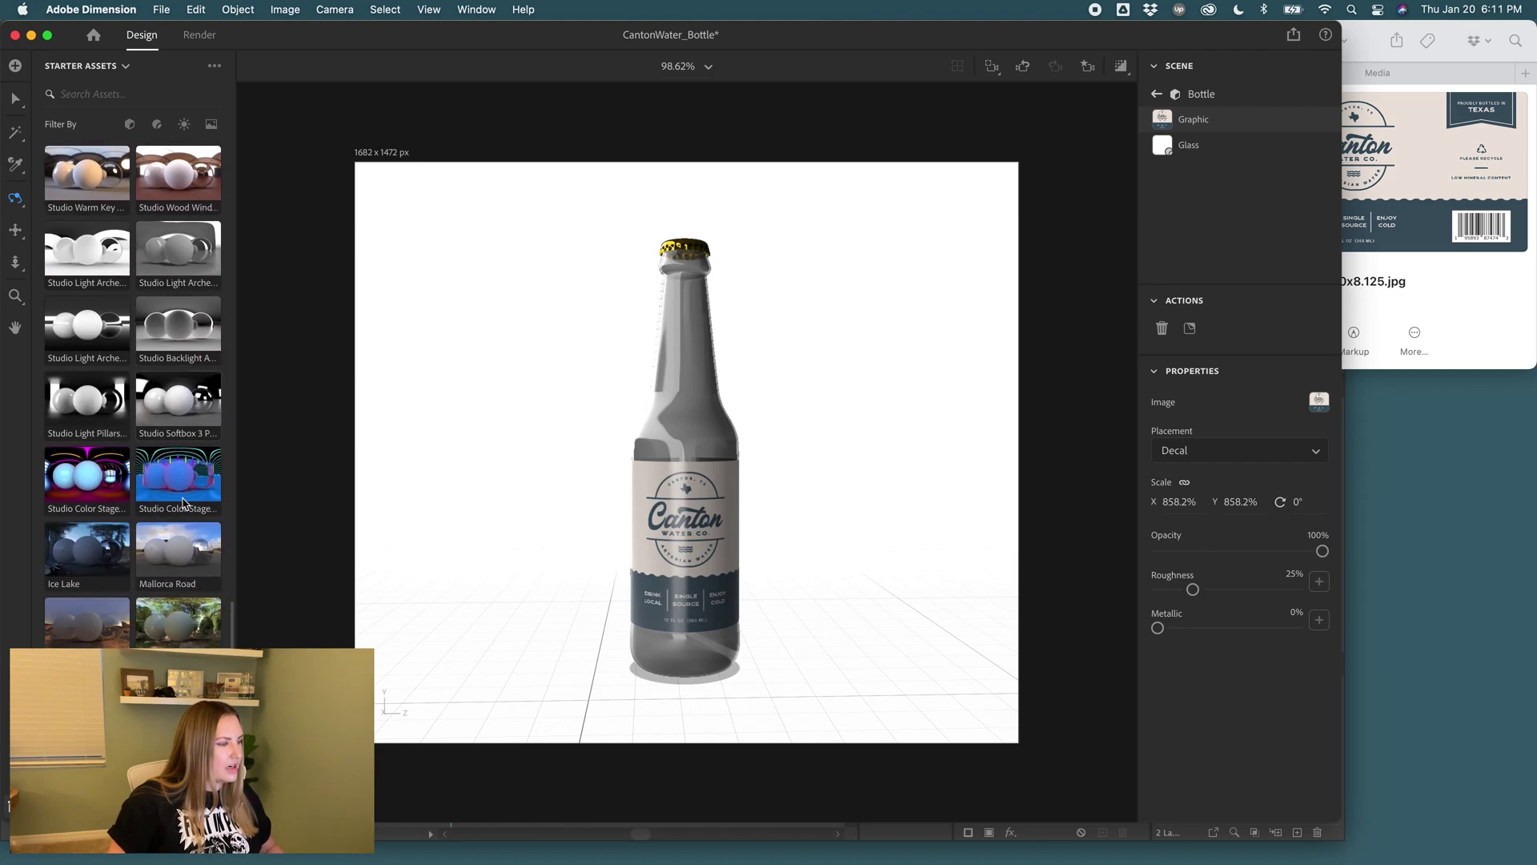
{"action": "scroll", "coordinate": [183, 503], "scroll_direction": "down", "scroll_amount": 3}
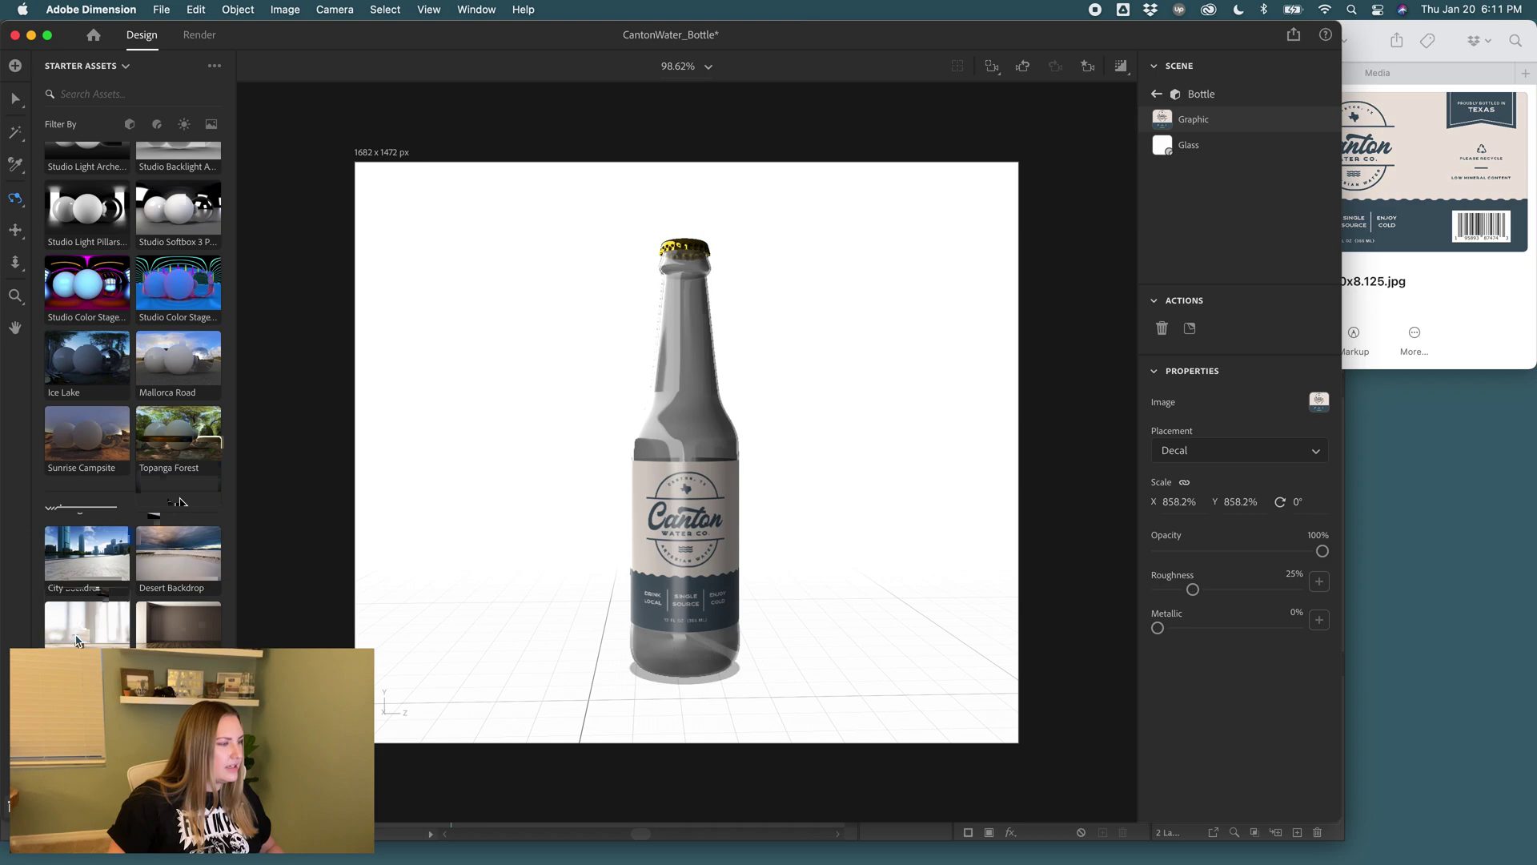
{"action": "left_click_drag", "start_coordinate": [75, 639], "coordinate": [967, 676]}
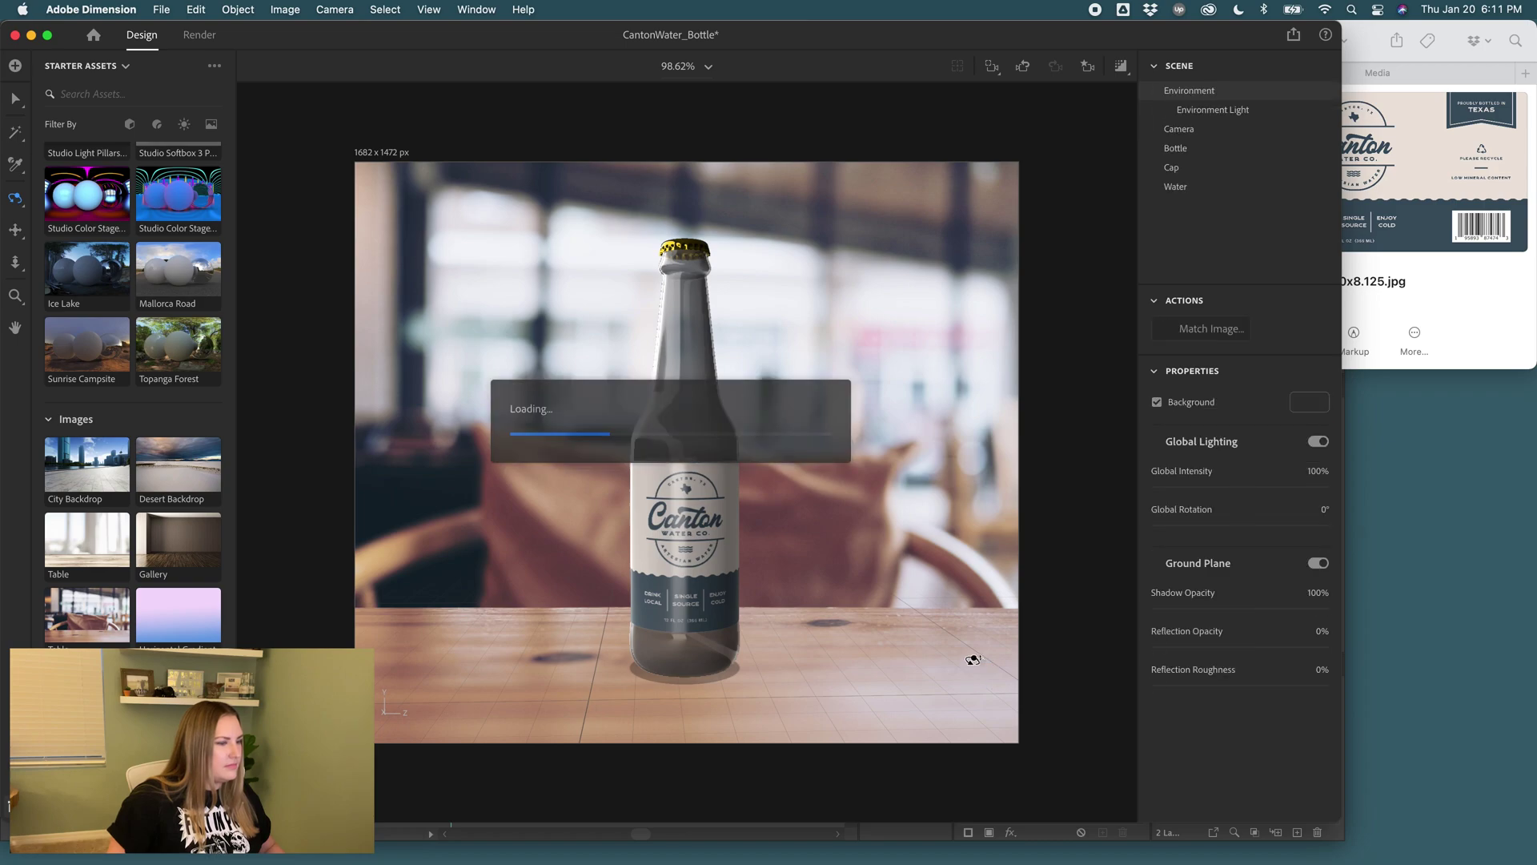
{"action": "scroll", "coordinate": [184, 424], "scroll_direction": "up", "scroll_amount": 15}
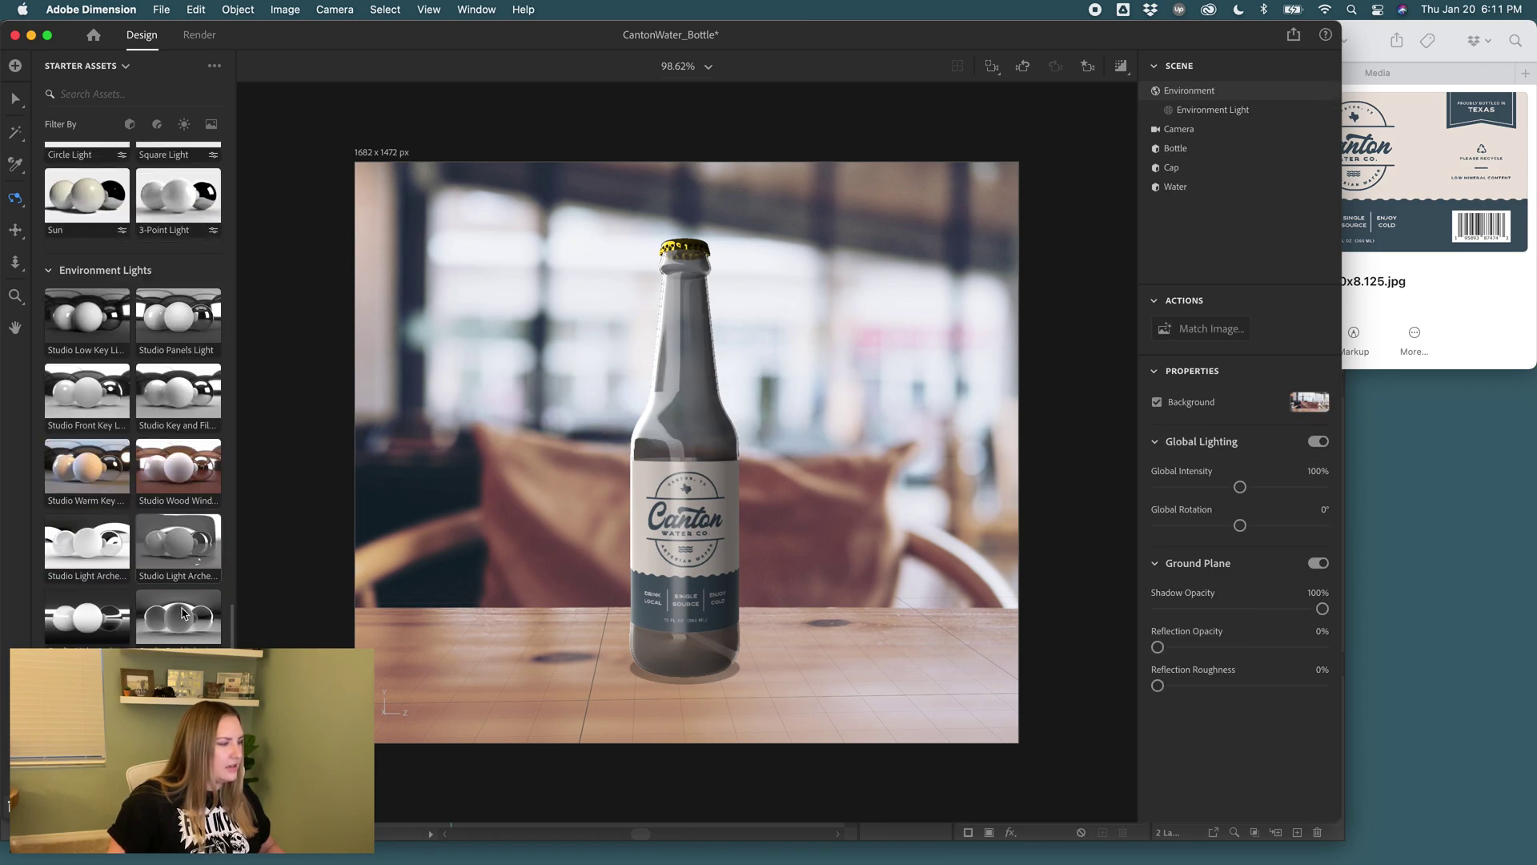
{"action": "left_click_drag", "start_coordinate": [183, 613], "coordinate": [875, 546]}
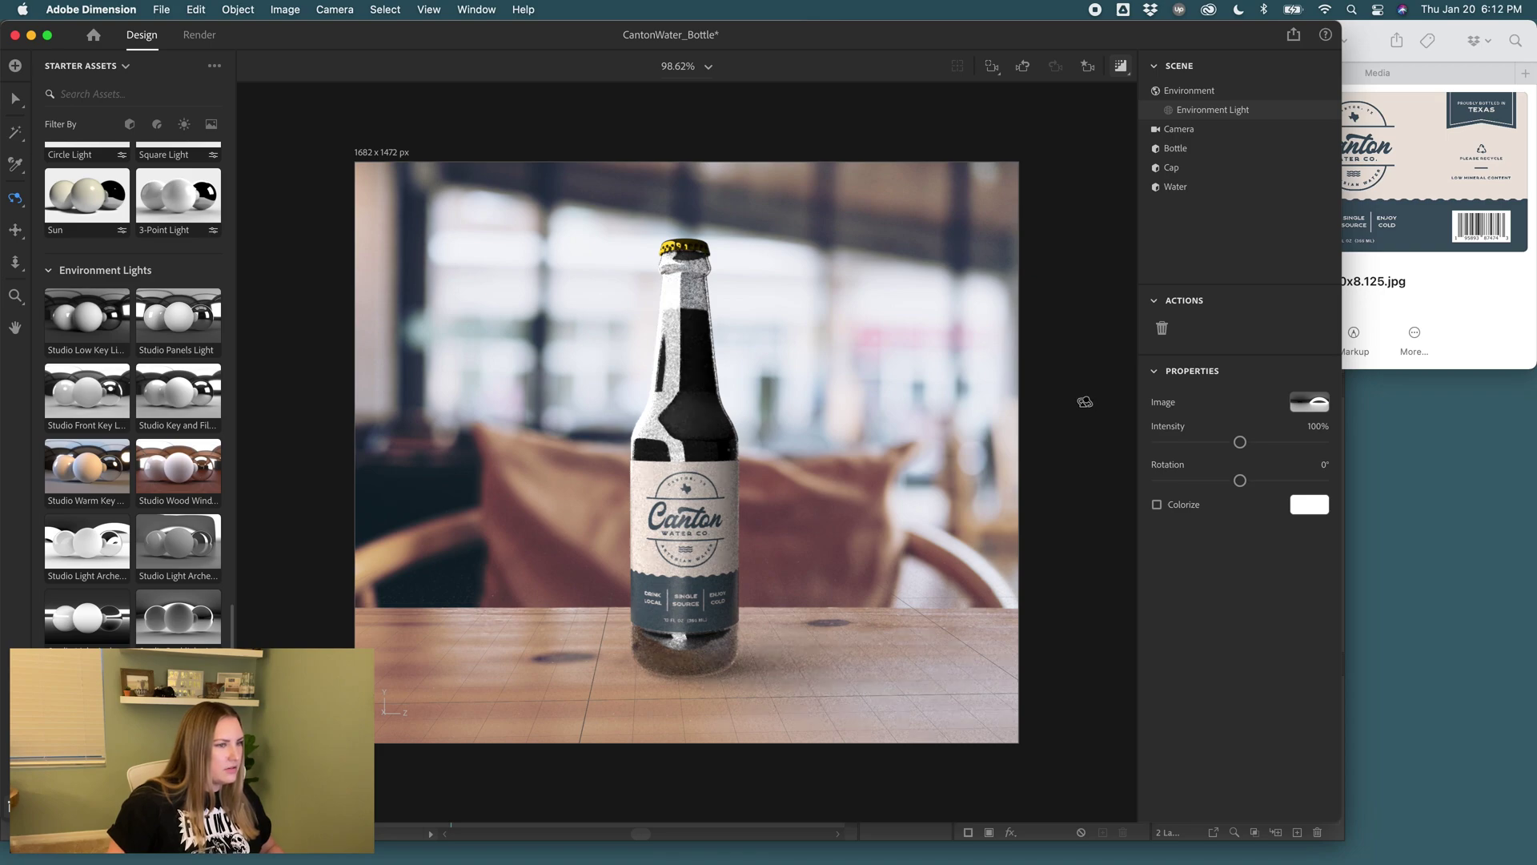
Try the Beer material on the Water model in front of the café background.
{"action": "left_click", "coordinate": [1205, 193]}
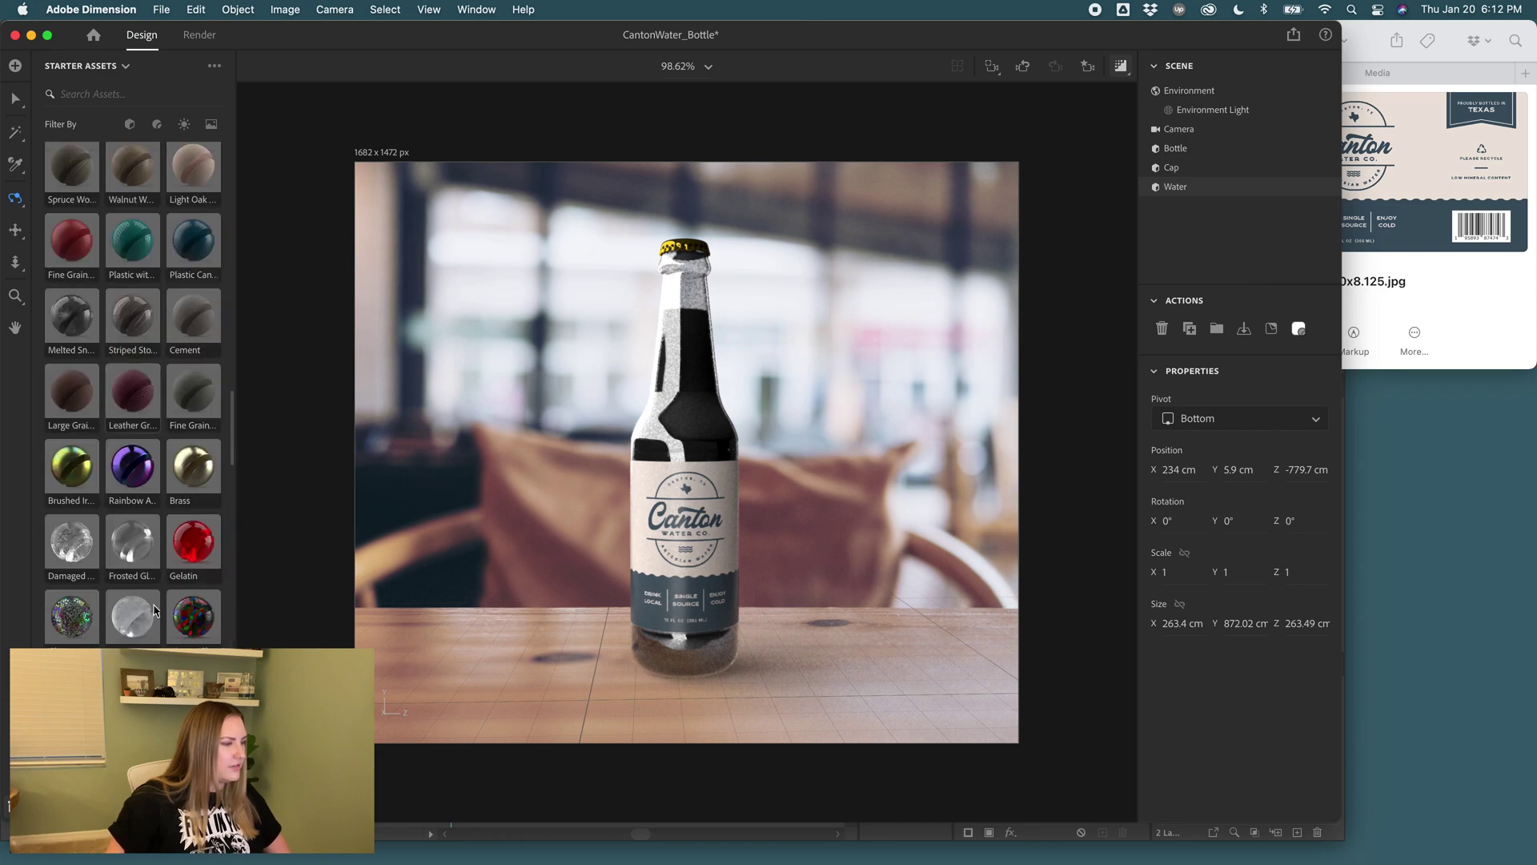
{"action": "left_click_drag", "start_coordinate": [1118, 276], "coordinate": [1201, 192]}
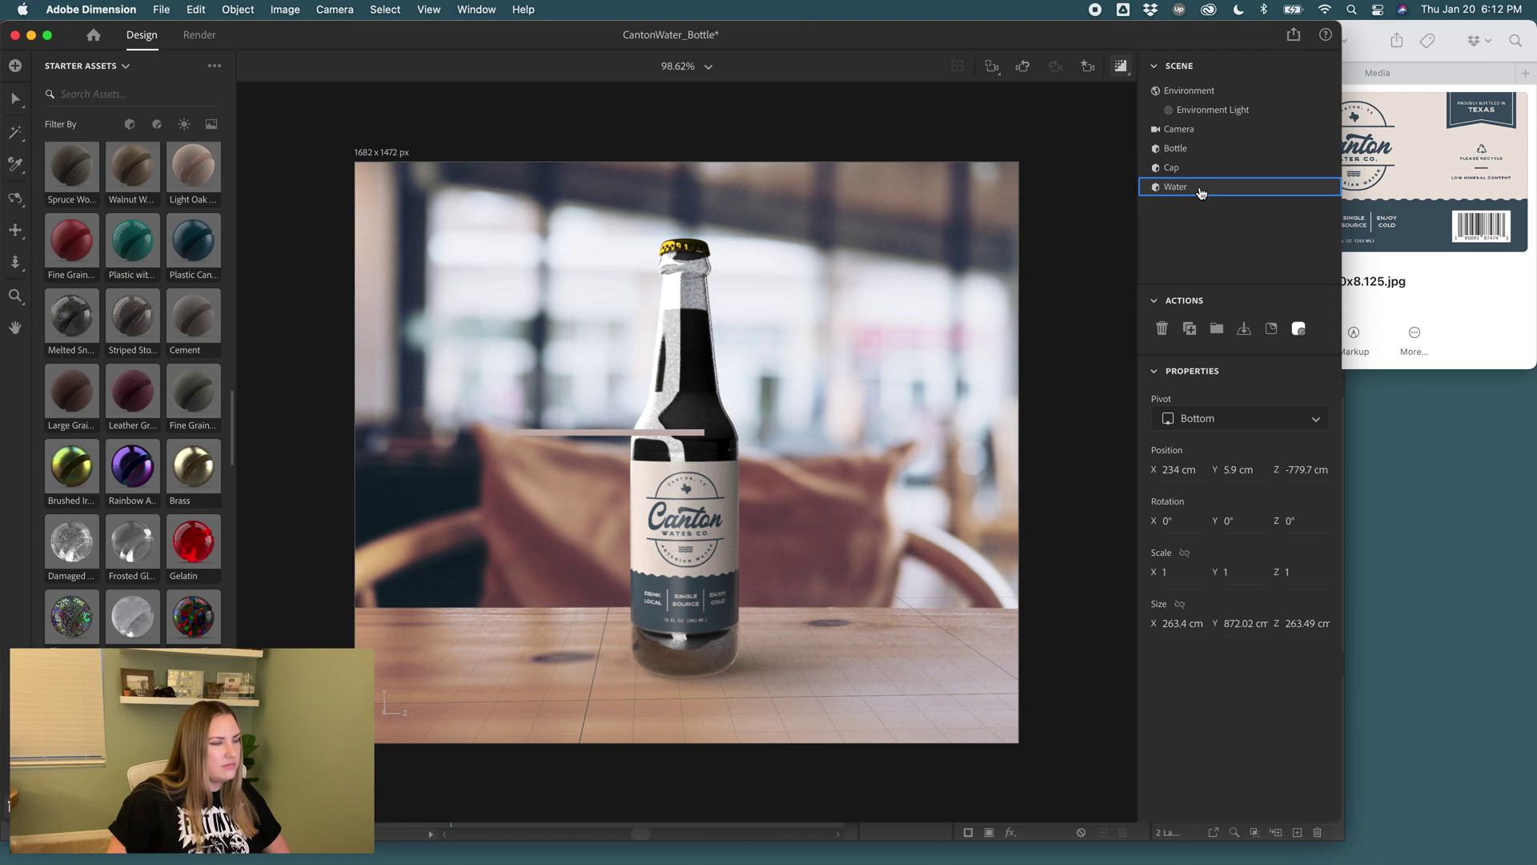
{"action": "key", "text": "1"}
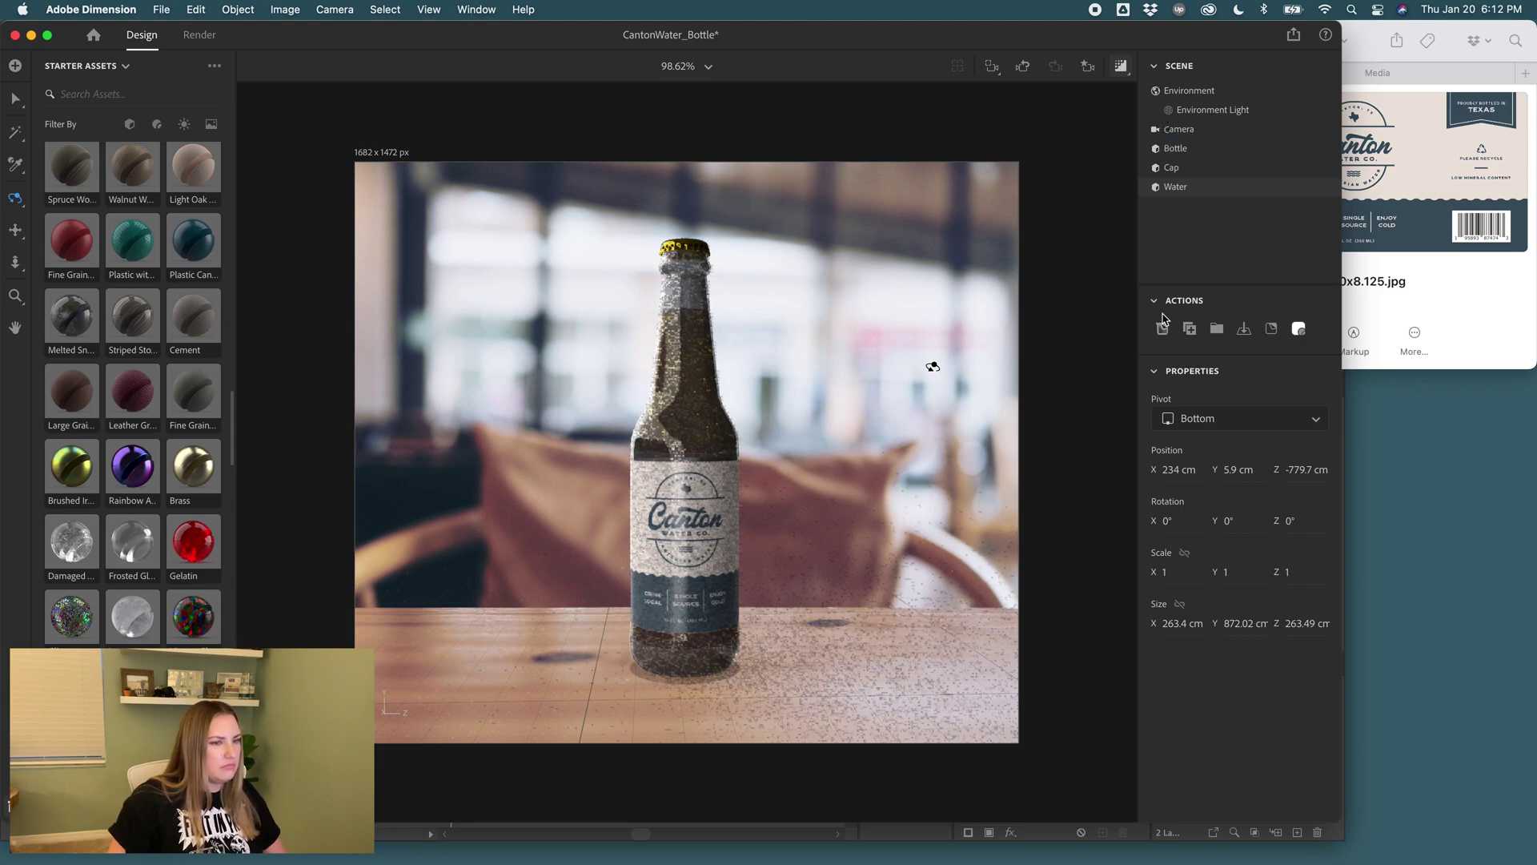
Replace the liquid's Beer 2 material with a clear liquid material from the starter assets.
{"action": "left_click", "coordinate": [1327, 186]}
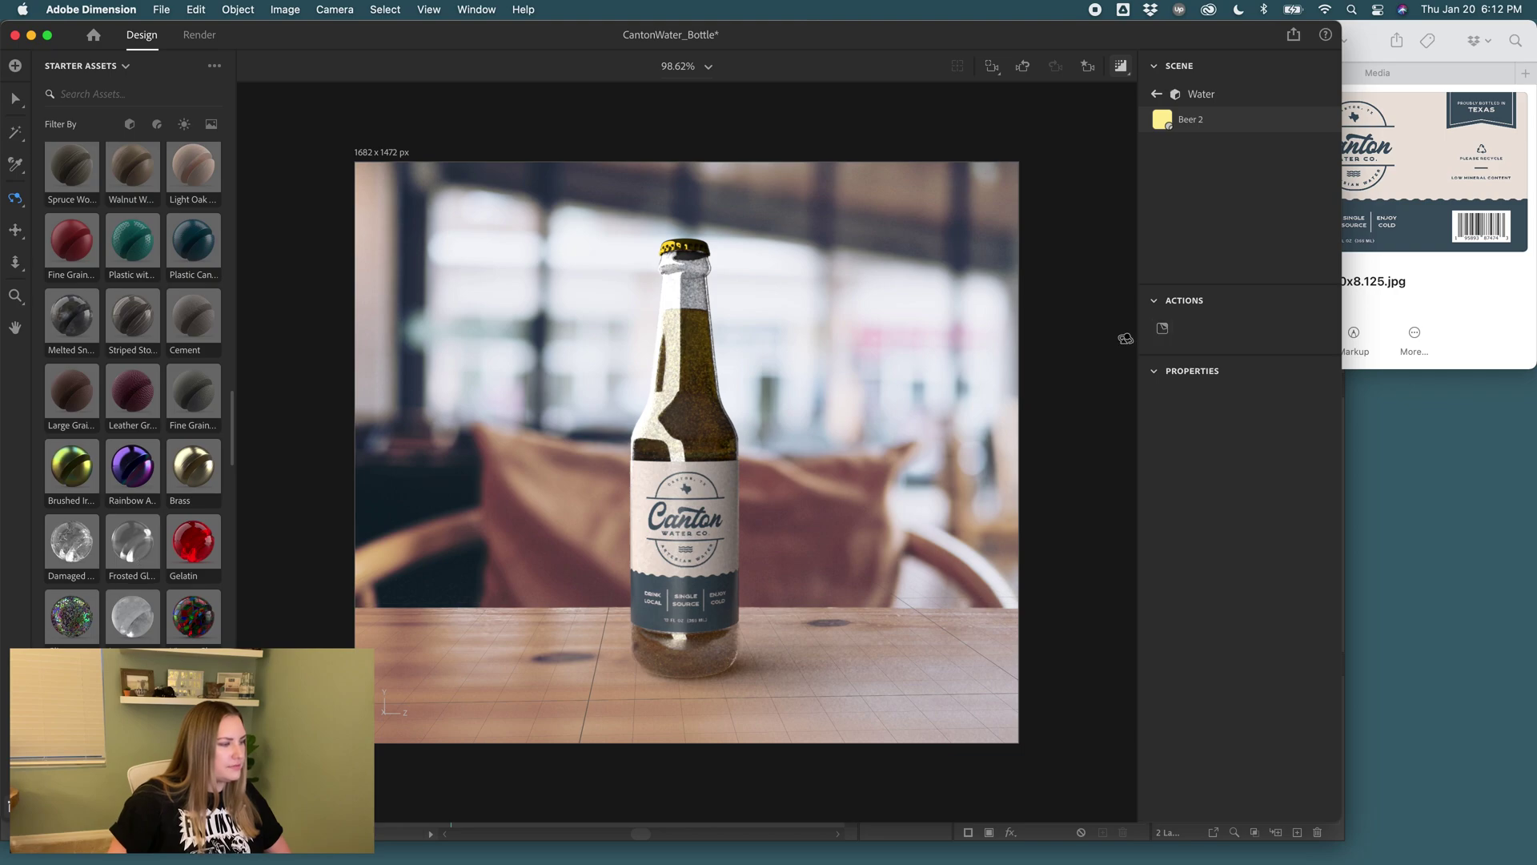
{"action": "left_click", "coordinate": [1157, 94]}
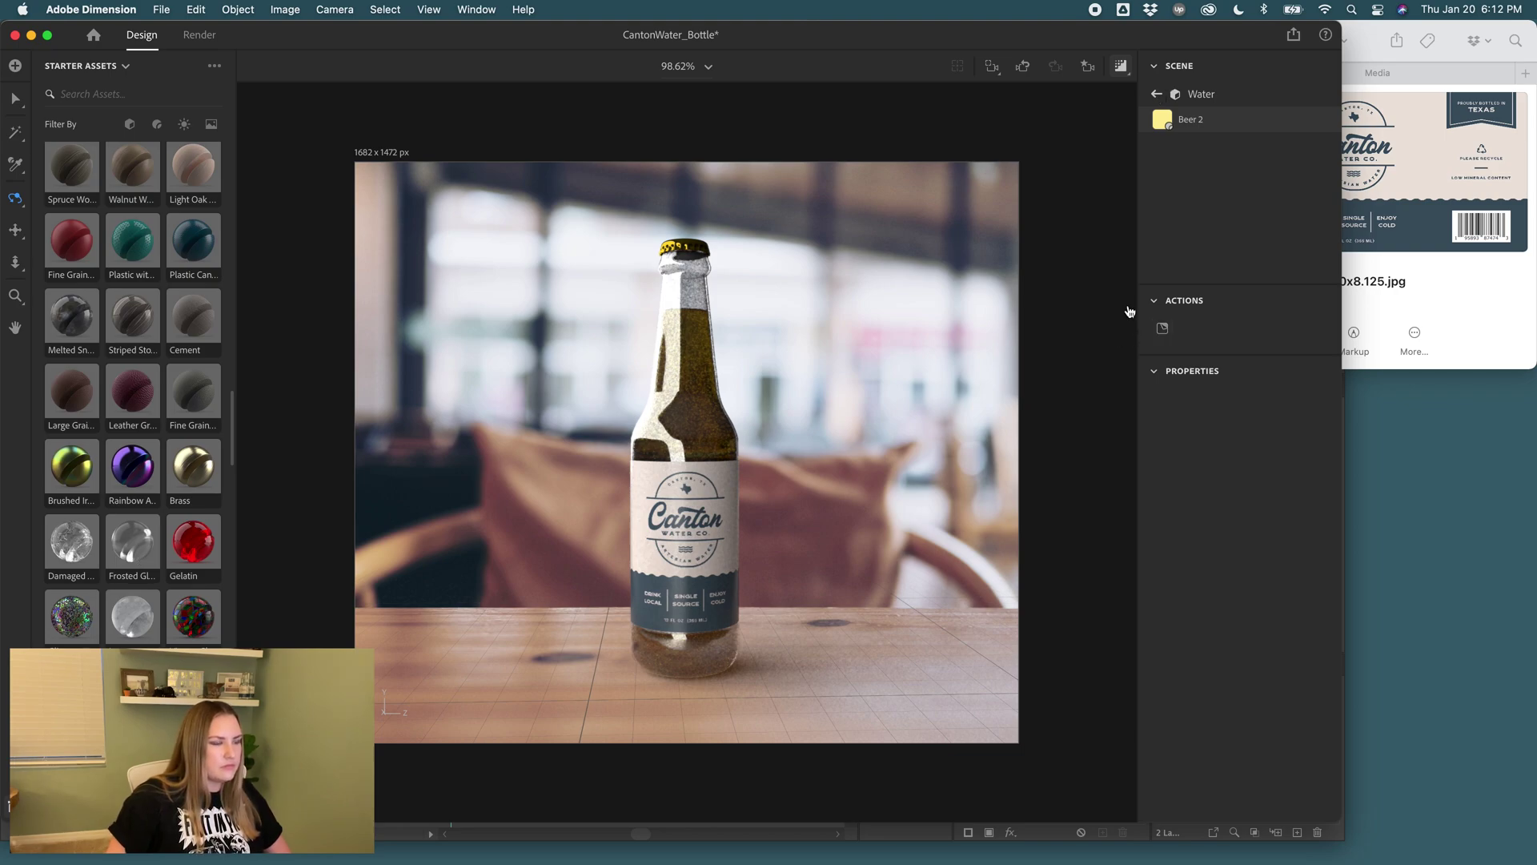
{"action": "left_click_drag", "start_coordinate": [119, 524], "coordinate": [1211, 192]}
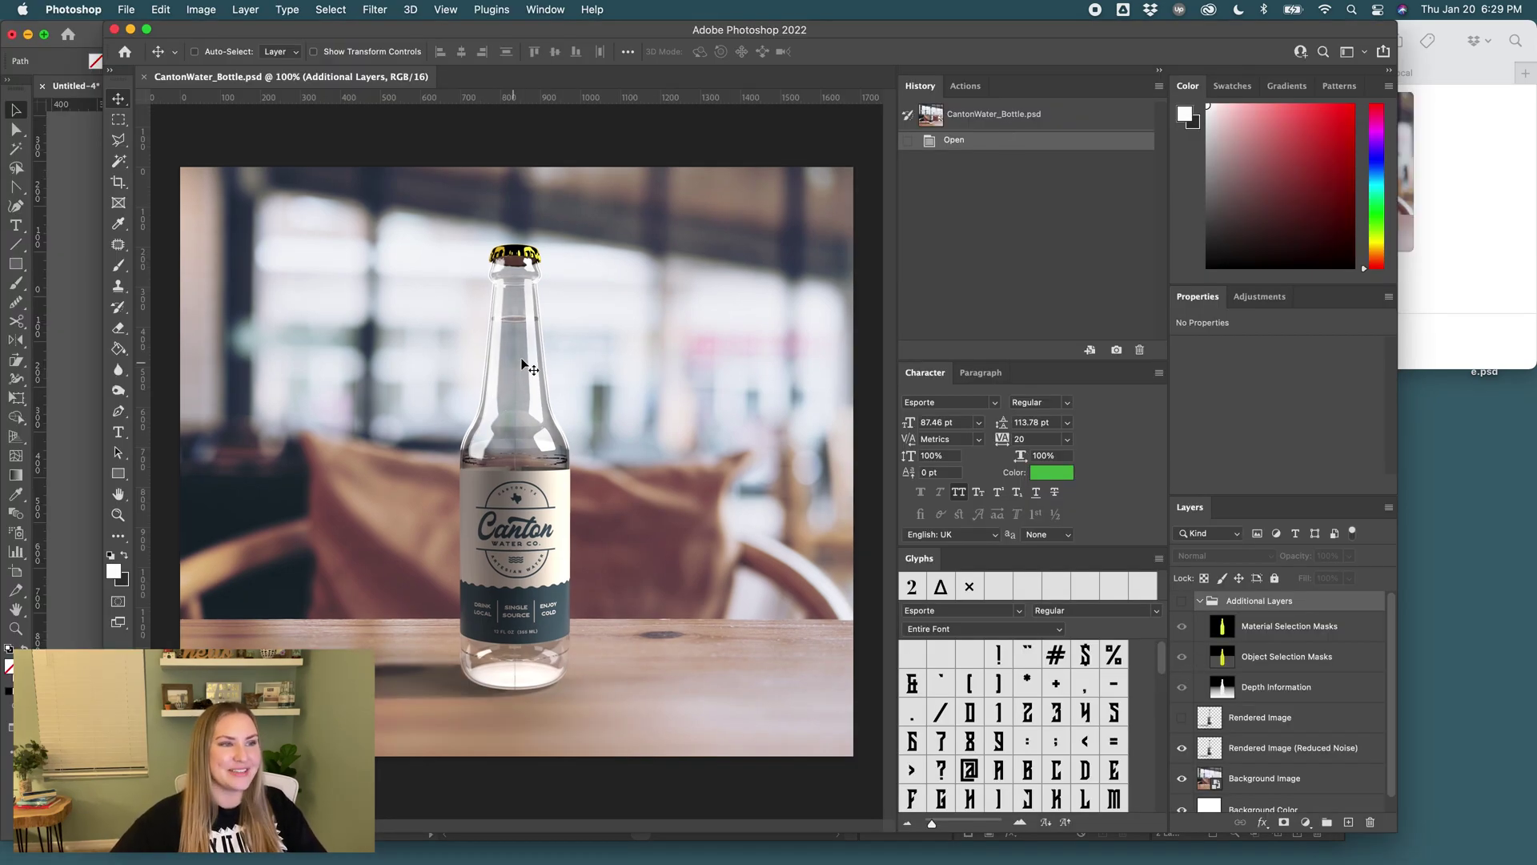
Switch to the rendered CantonWater_Bottle.psd in Photoshop and compare it with the Background Image layer hidden and shown.
{"action": "scroll", "coordinate": [1194, 664], "scroll_direction": "down", "scroll_amount": 2}
{"action": "left_click", "coordinate": [1182, 764]}
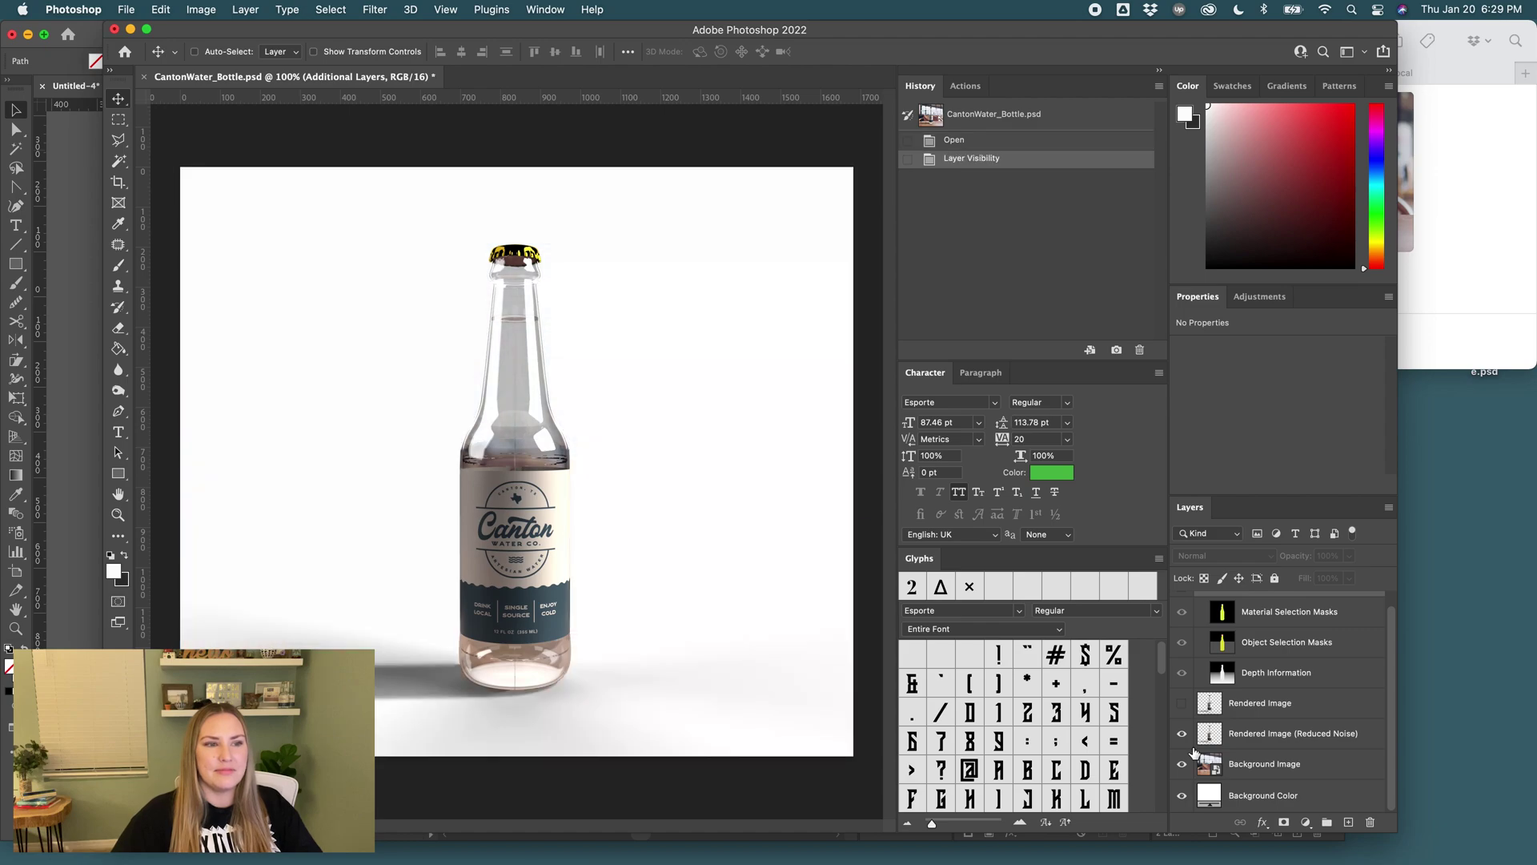
{"action": "left_click", "coordinate": [1181, 766]}
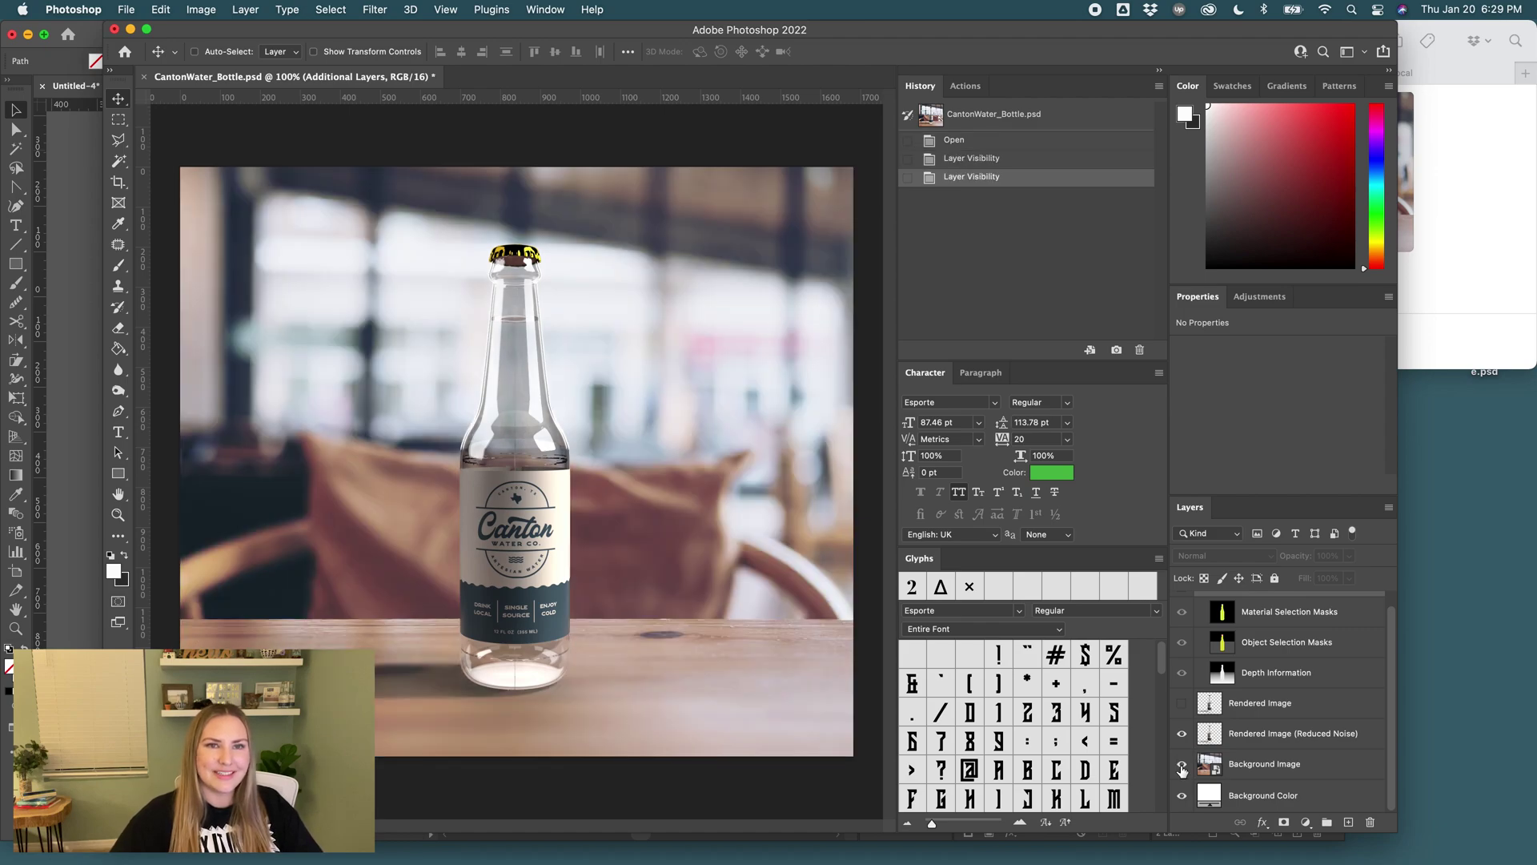